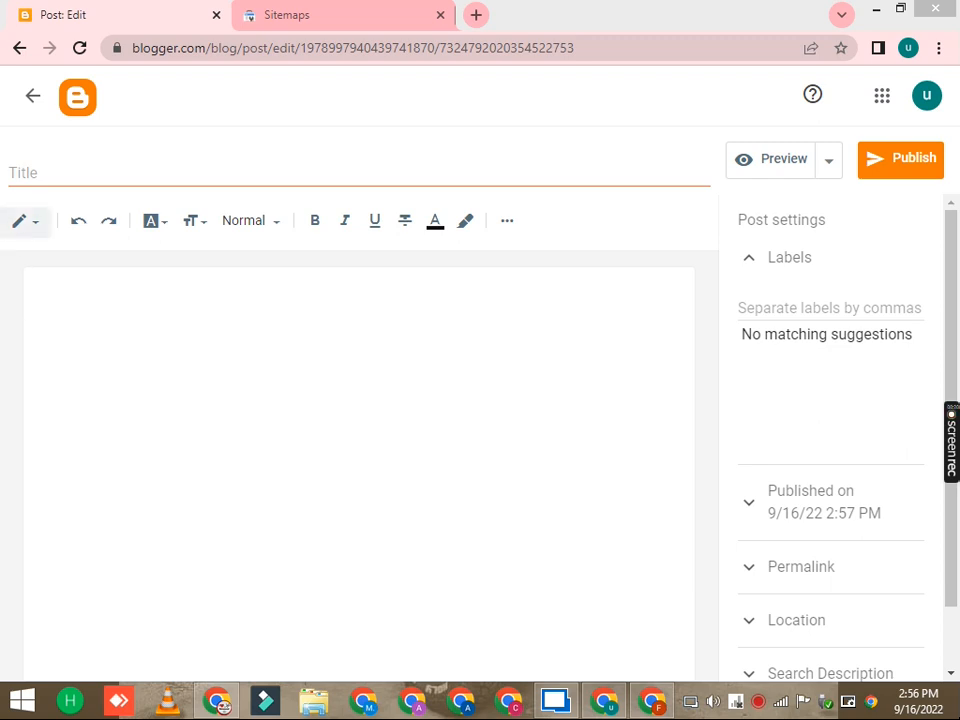
Step: Switch the post editor to HTML view and back to compose view
{"action": "left_click", "coordinate": [20, 227]}
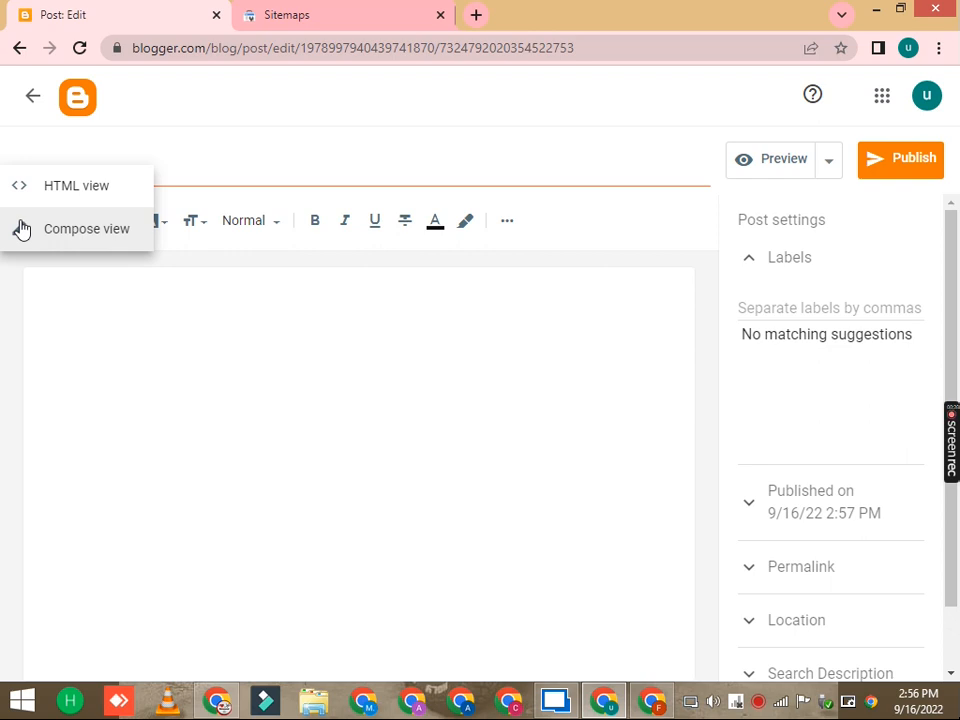
{"action": "left_click", "coordinate": [55, 190]}
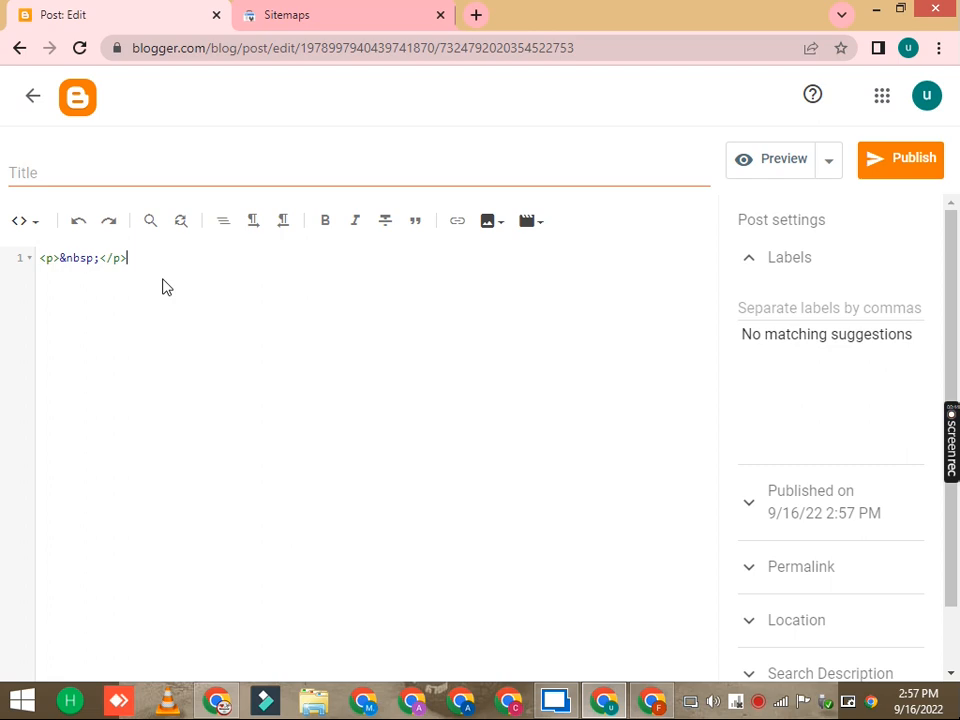
{"action": "left_click", "coordinate": [25, 220]}
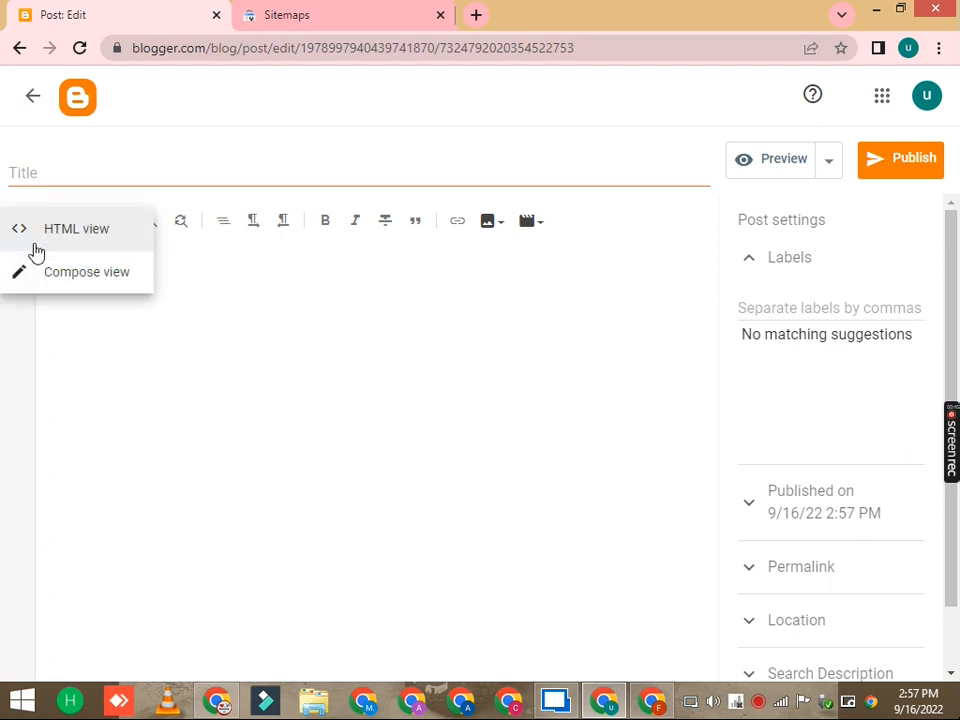
{"action": "left_click", "coordinate": [77, 285]}
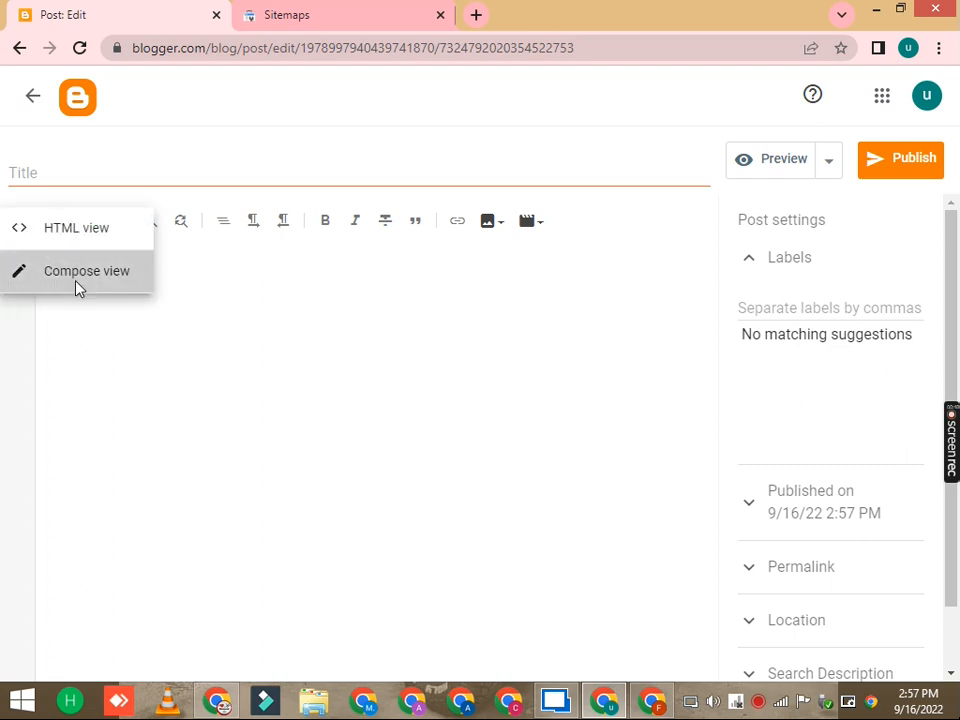
{"action": "left_click", "coordinate": [88, 296]}
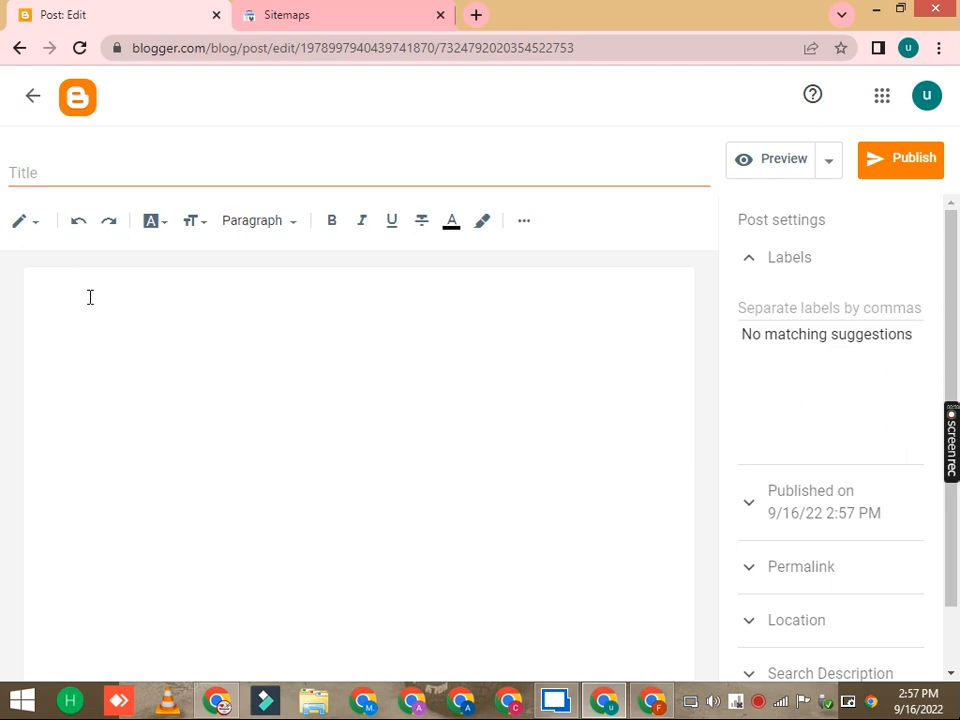
Step: Write the line "how to make money form blogger" in the post body
{"action": "type", "text": "how to make money"}
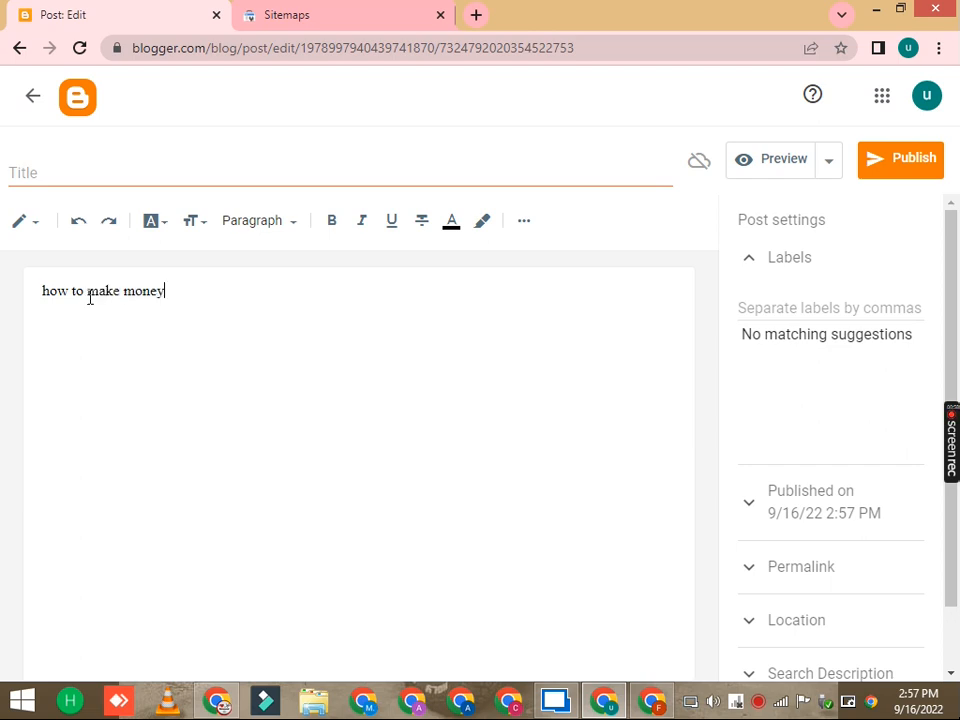
{"action": "type", "text": " form blogger"}
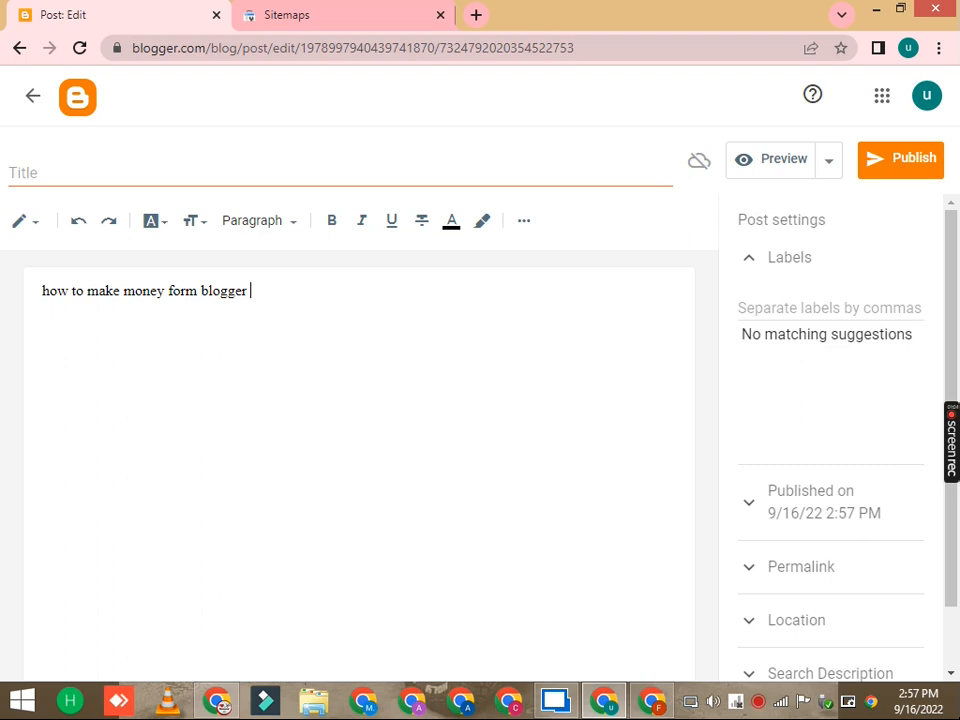
Step: Switch to HTML view to inspect and select the post's code, then return to compose view
{"action": "left_click", "coordinate": [25, 221]}
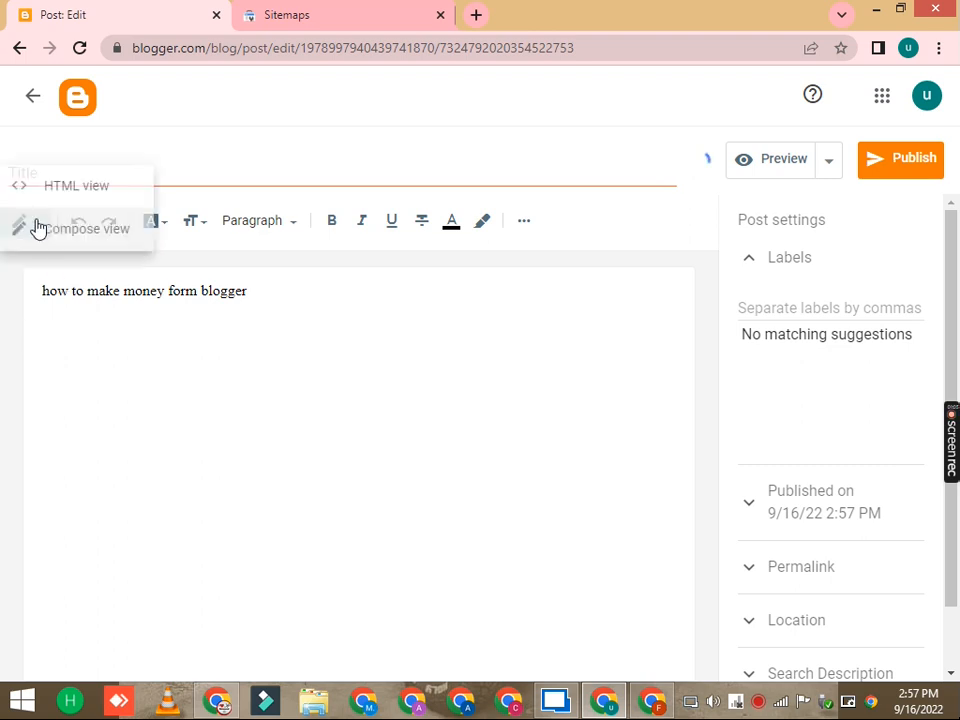
{"action": "left_click", "coordinate": [90, 194]}
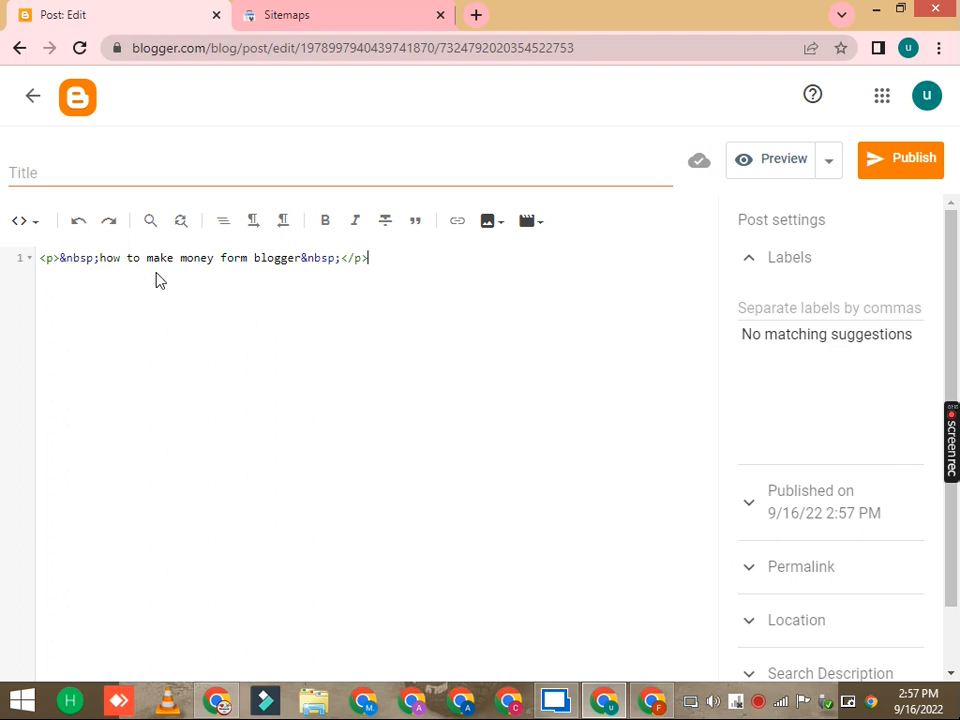
{"action": "left_click_drag", "start_coordinate": [156, 279], "coordinate": [43, 257]}
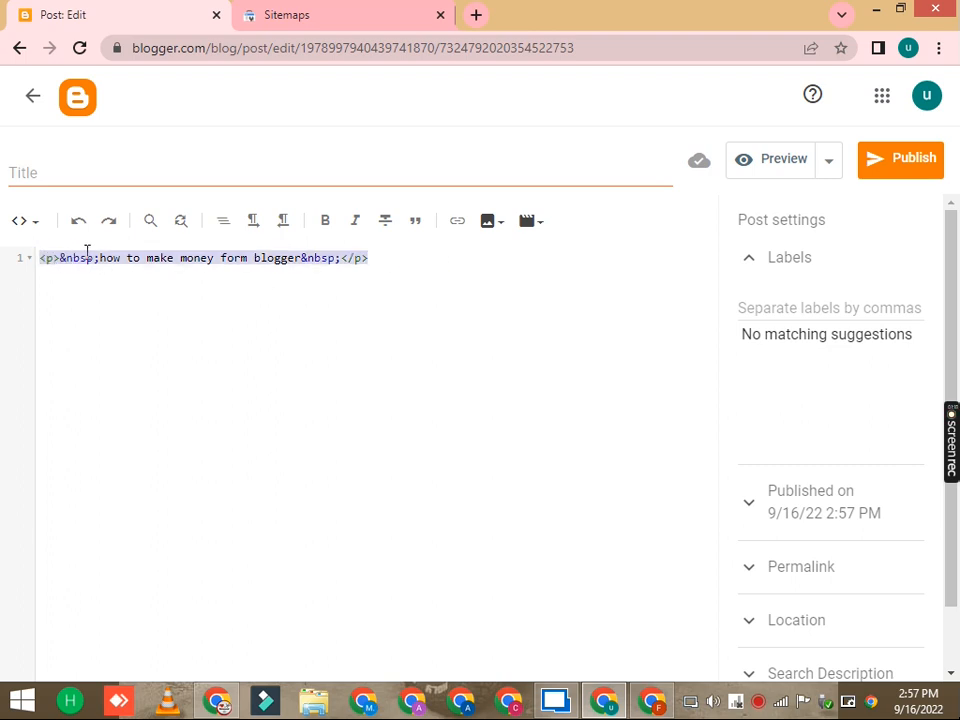
{"action": "left_click", "coordinate": [26, 226]}
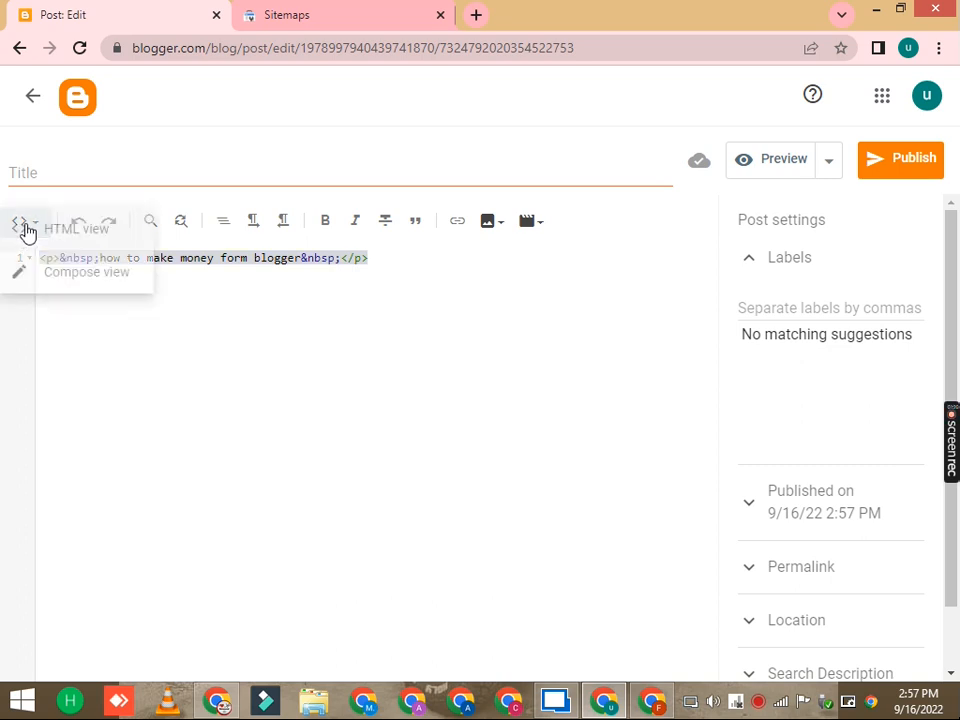
{"action": "left_click", "coordinate": [60, 274]}
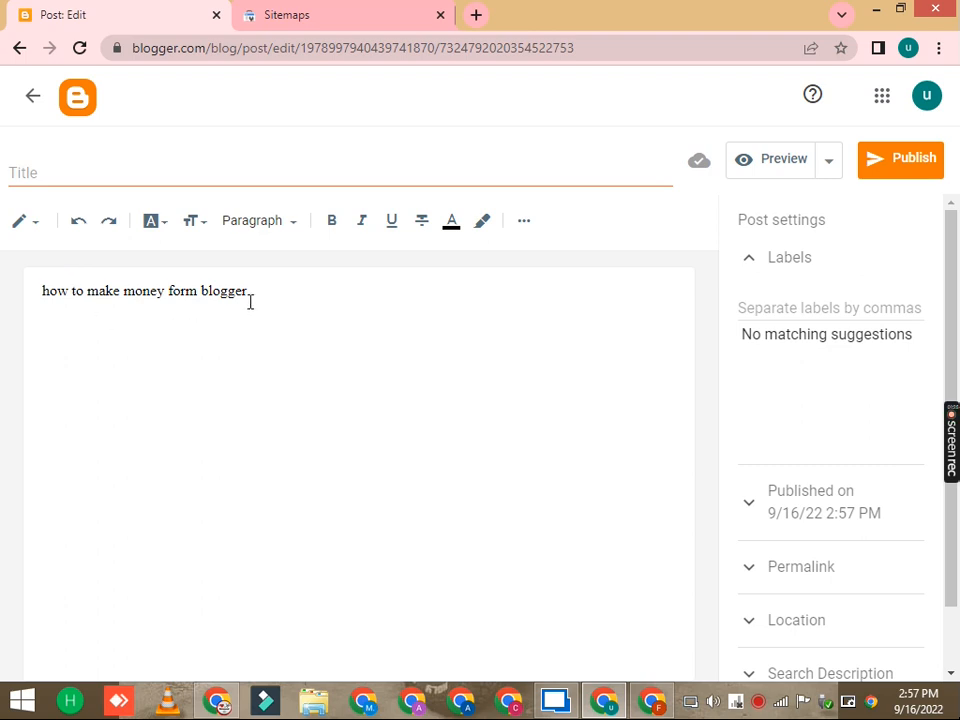
{"action": "left_click", "coordinate": [35, 225]}
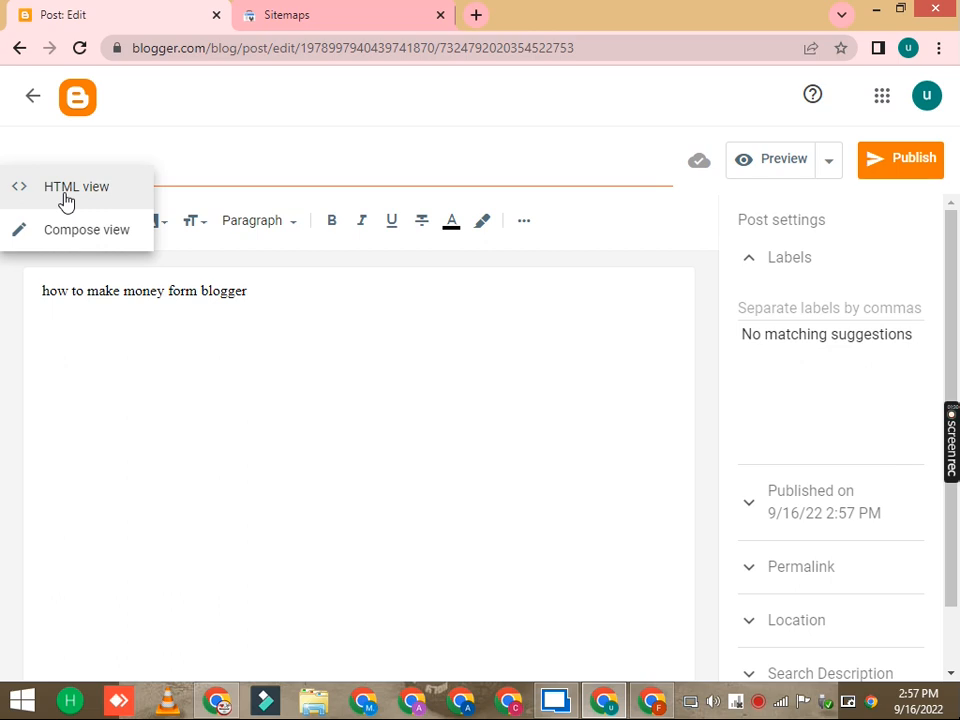
{"action": "left_click", "coordinate": [66, 240]}
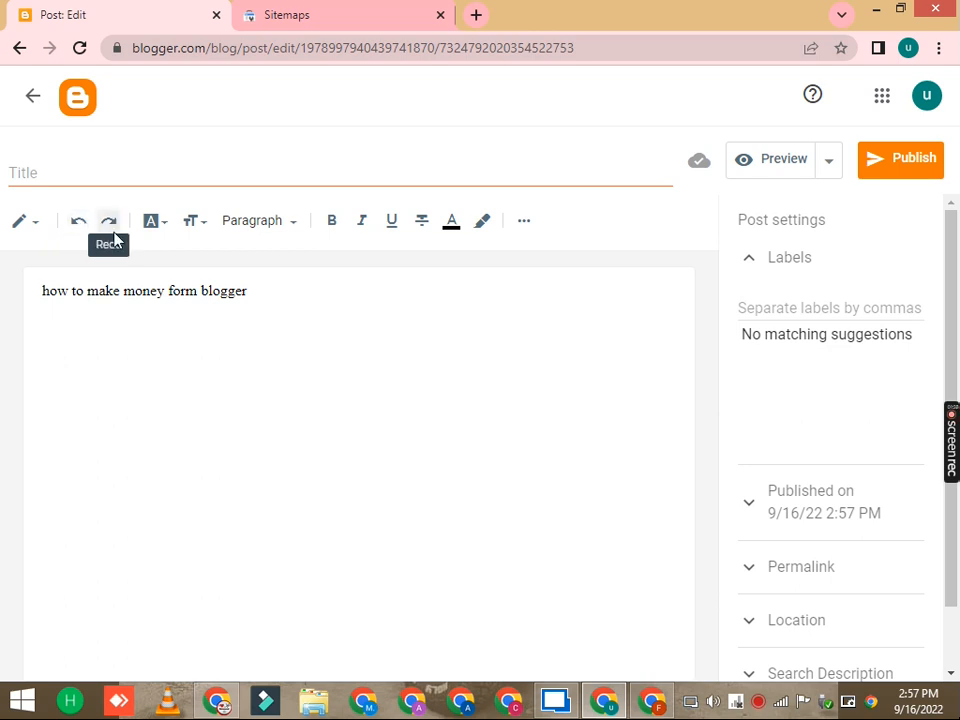
Step: Delete the word "blogger" from the line and restore it with undo, twice
{"action": "left_click_drag", "start_coordinate": [201, 291], "coordinate": [286, 297]}
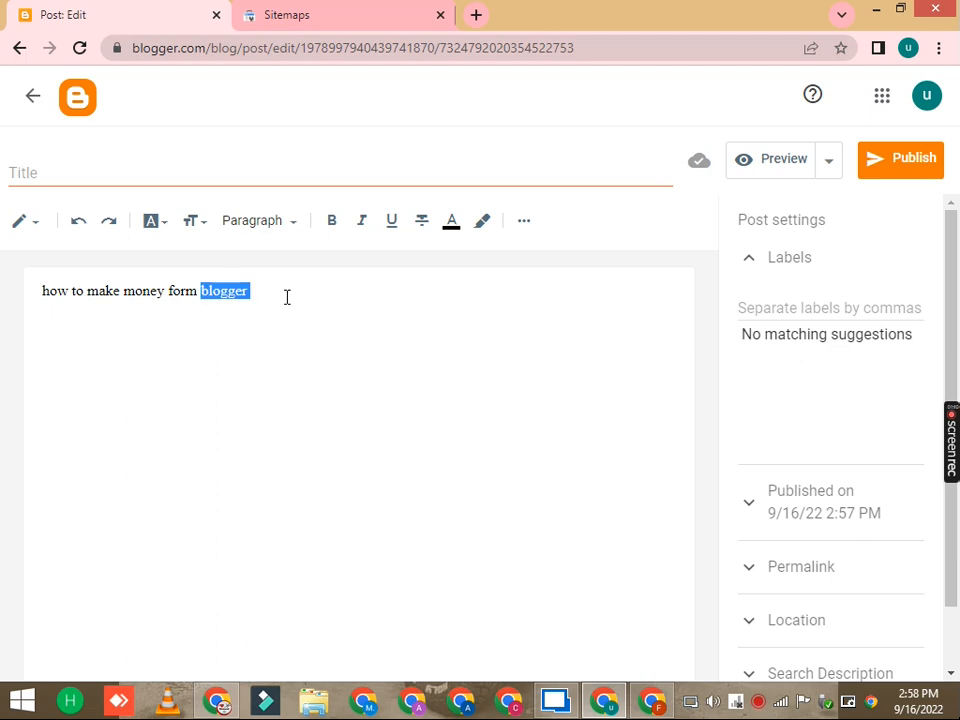
{"action": "key", "text": "BackSpace"}
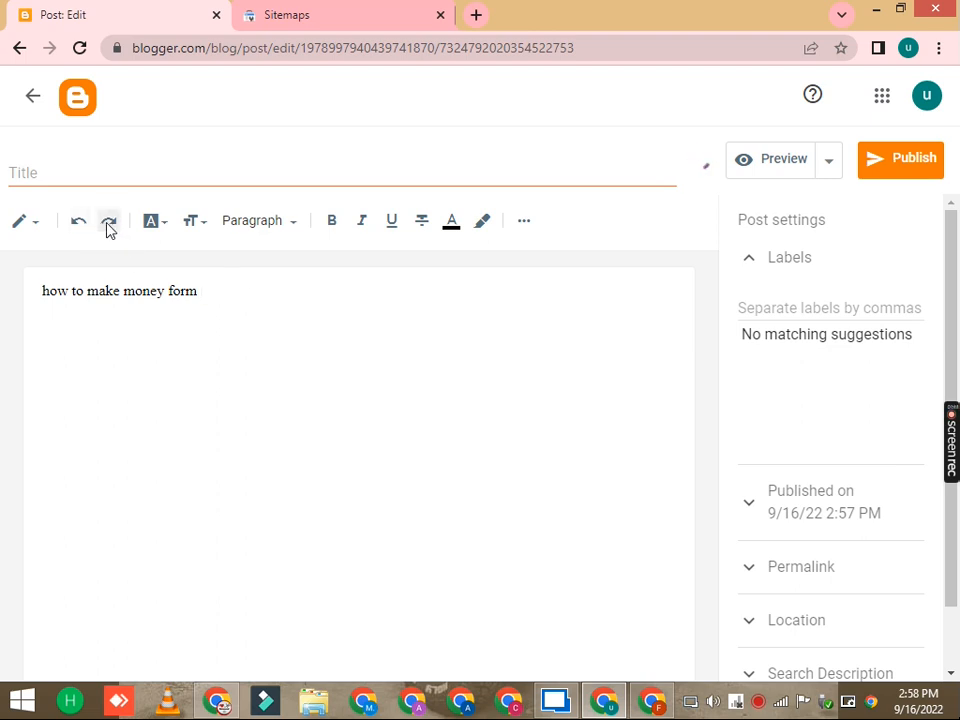
{"action": "left_click", "coordinate": [78, 222]}
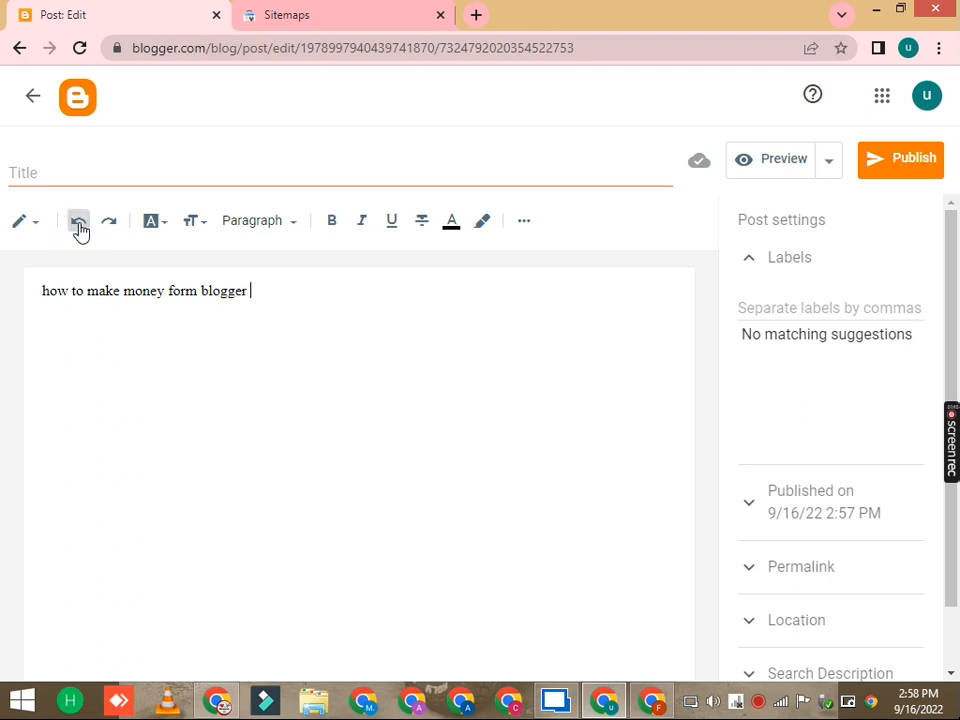
{"action": "left_click_drag", "start_coordinate": [202, 285], "coordinate": [289, 285]}
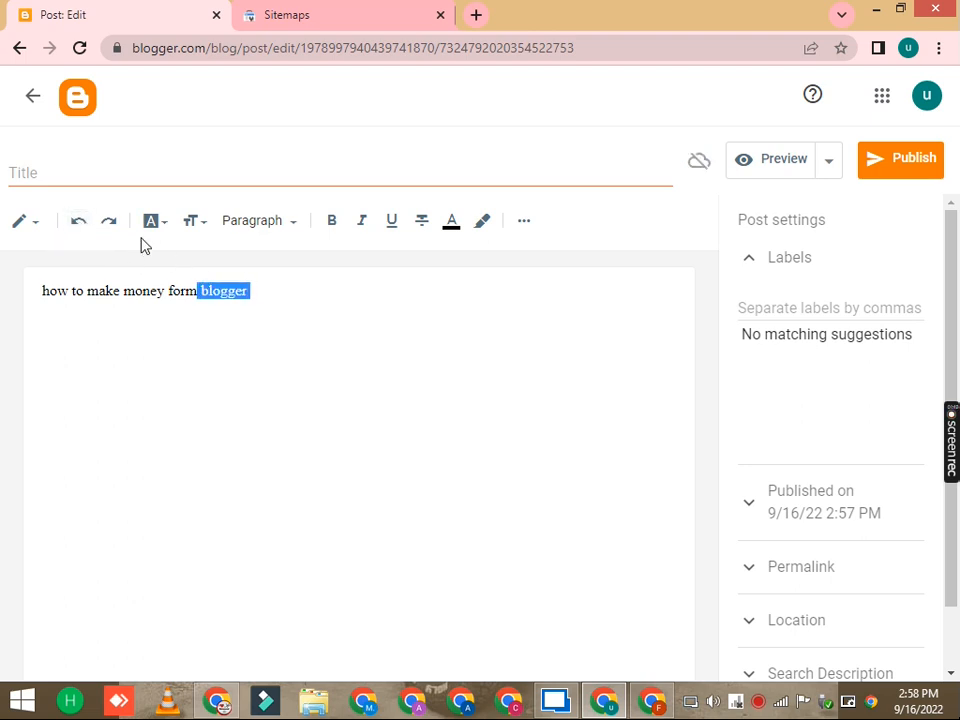
{"action": "left_click", "coordinate": [109, 224]}
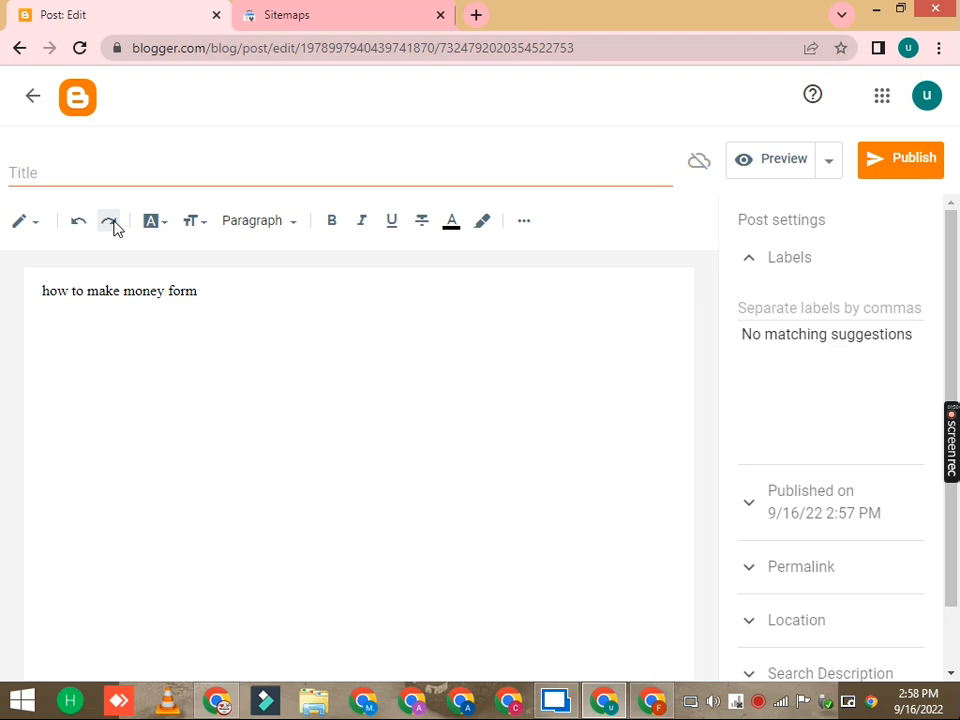
{"action": "left_click", "coordinate": [82, 226]}
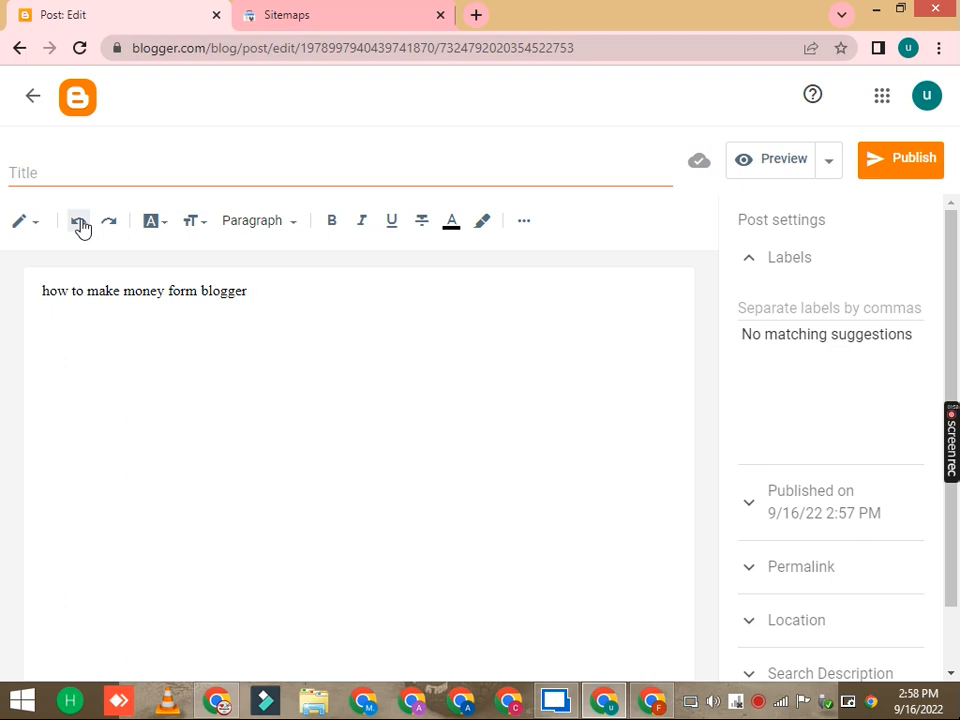
Step: Undo the recent typing step by step, then redo all the changes
{"action": "key", "text": "ctrl+a"}
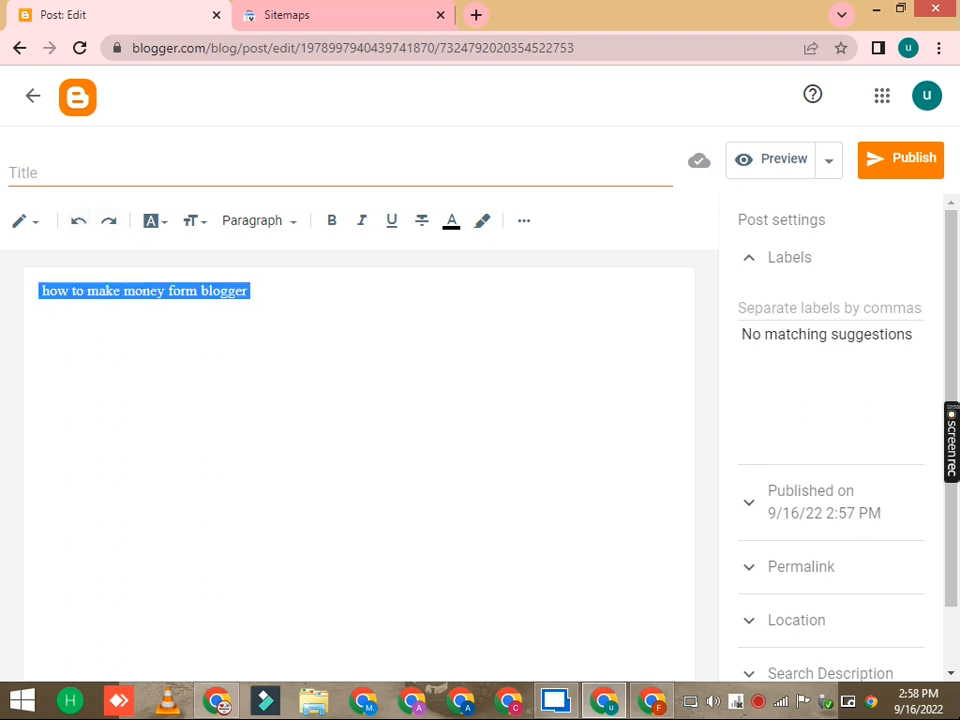
{"action": "left_click", "coordinate": [79, 226]}
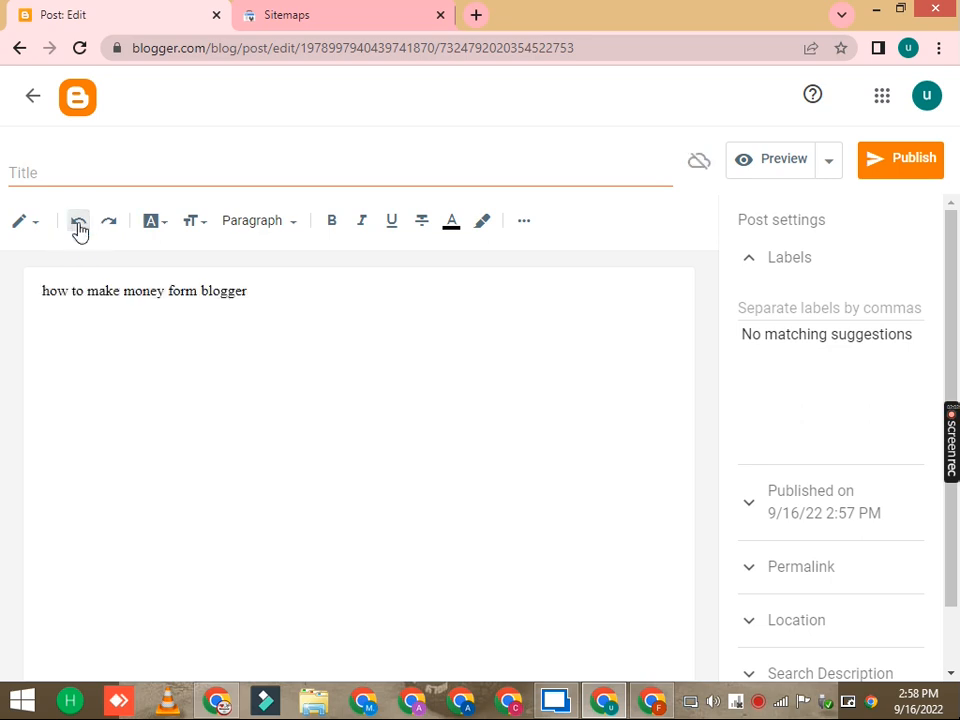
{"action": "key", "text": "ctrl+a"}
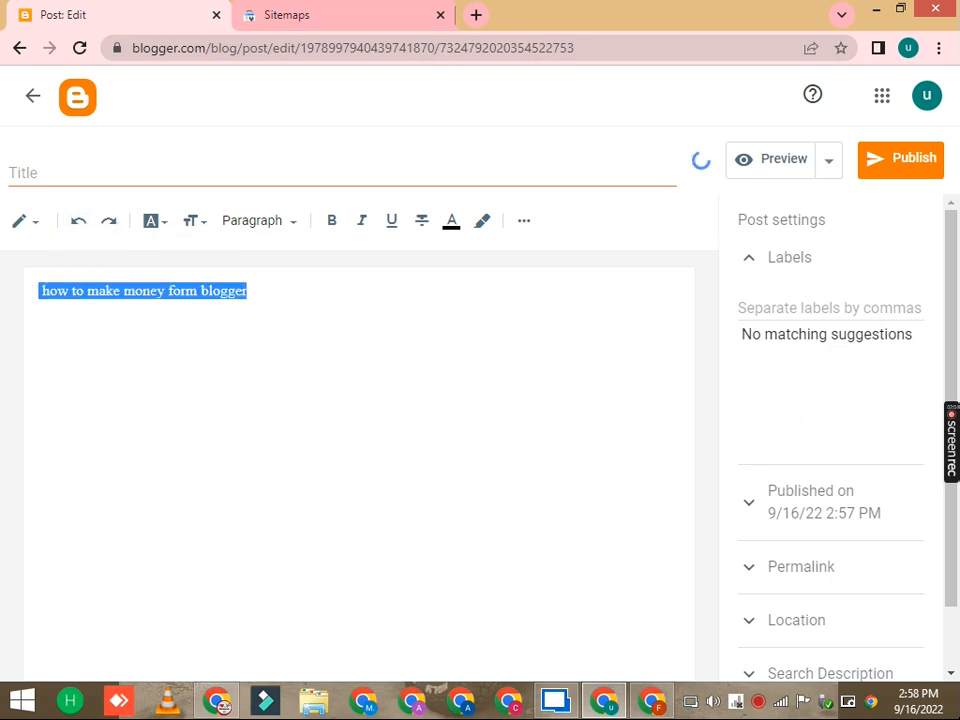
{"action": "left_click", "coordinate": [79, 226]}
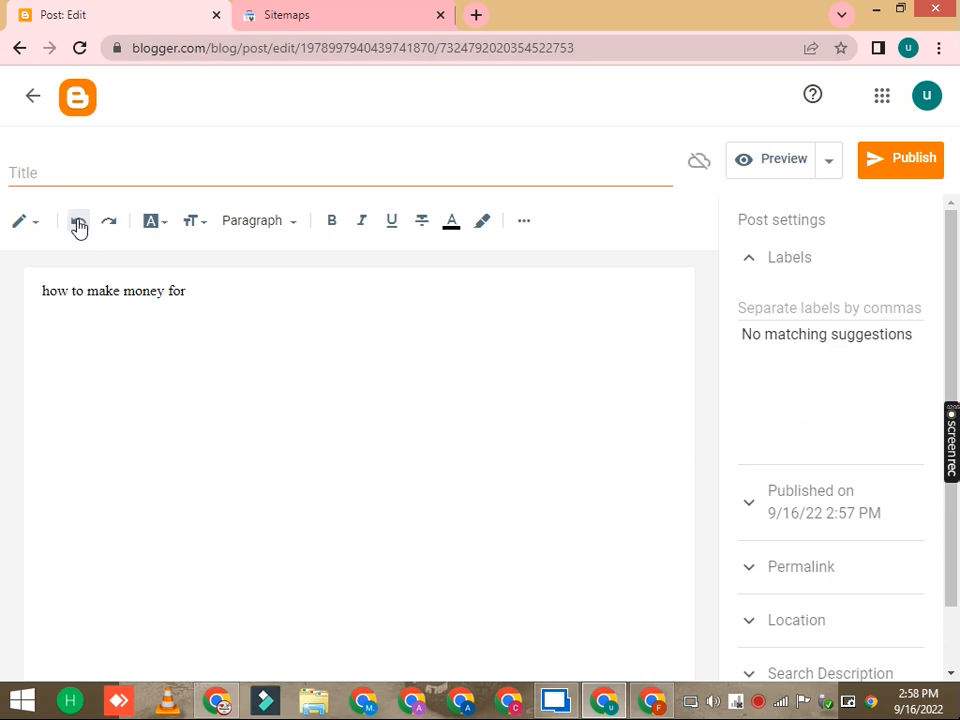
{"action": "left_click", "coordinate": [79, 226]}
{"action": "left_click", "coordinate": [79, 226]}
{"action": "left_click", "coordinate": [111, 228]}
{"action": "left_click", "coordinate": [112, 229]}
{"action": "left_click", "coordinate": [112, 228]}
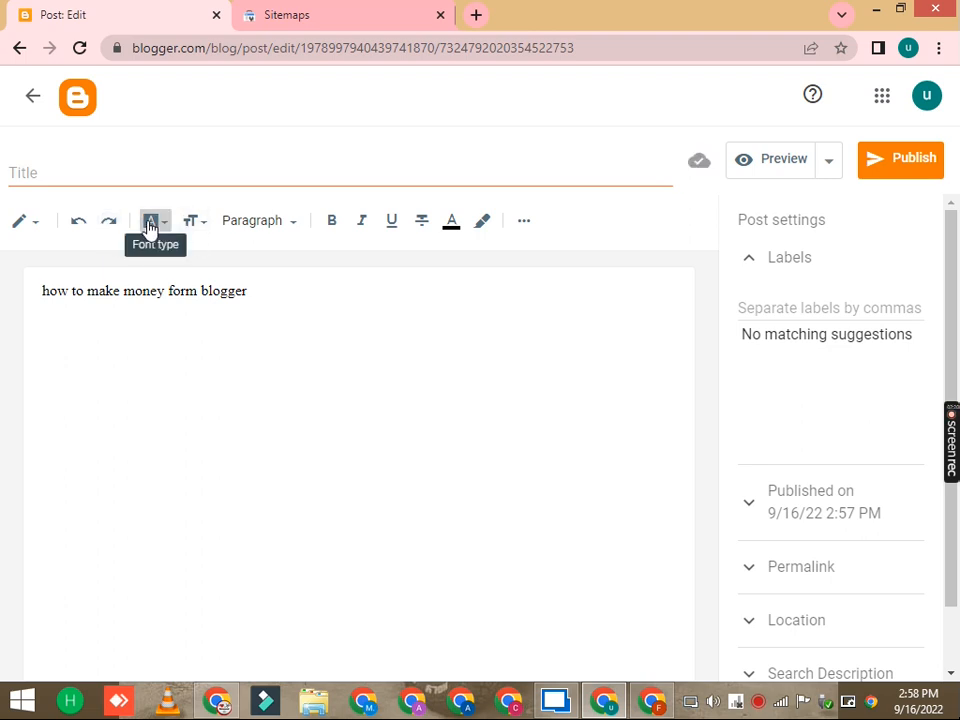
Step: Select all the post text and change its font to Georgia
{"action": "left_click", "coordinate": [150, 226]}
{"action": "left_click", "coordinate": [183, 375]}
{"action": "key", "text": "ctrl+a"}
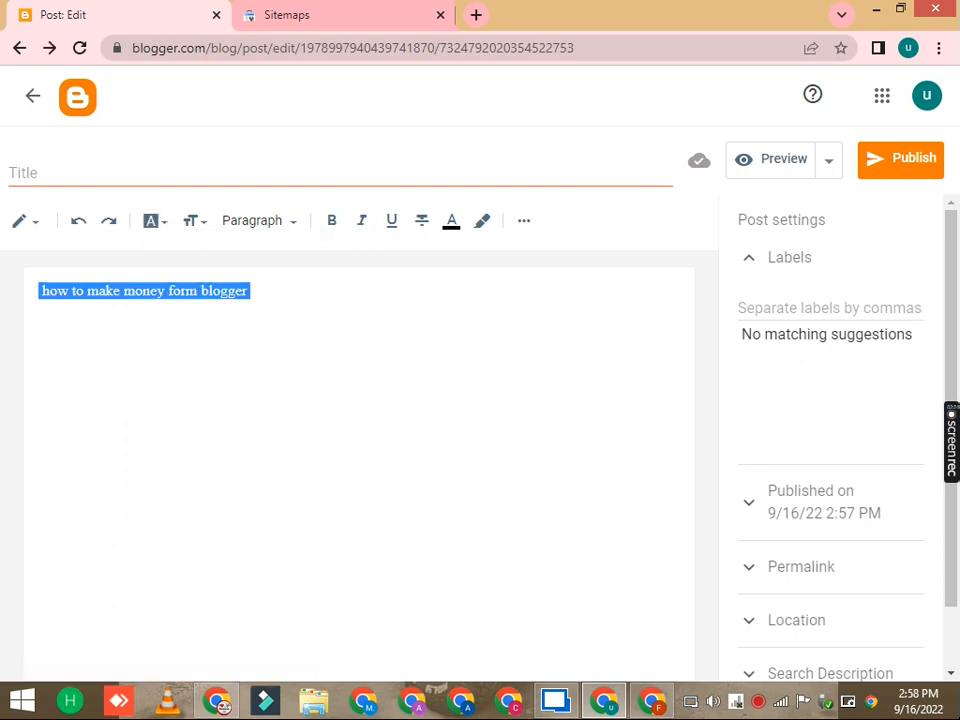
{"action": "left_click", "coordinate": [157, 223]}
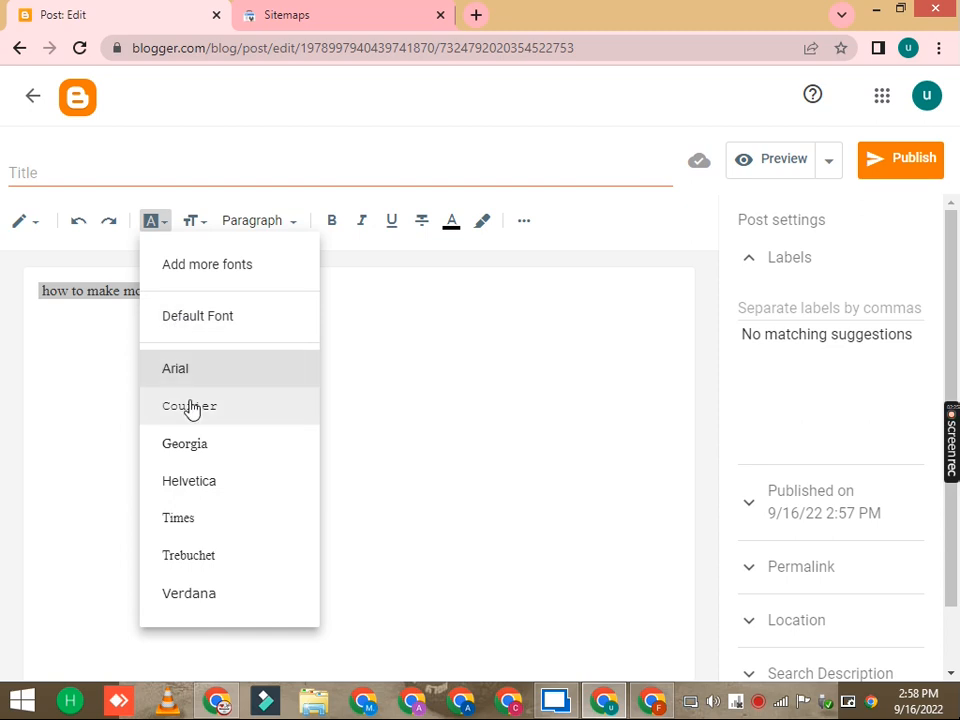
{"action": "left_click", "coordinate": [204, 447]}
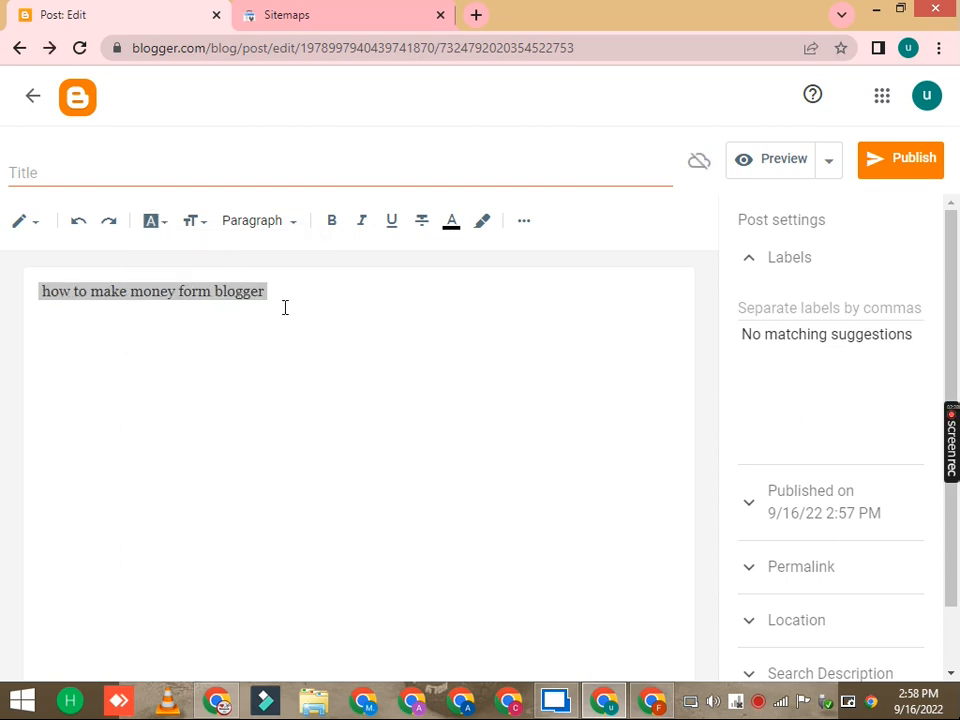
Step: Reselect all the text and change its font to Courier, then to Verdana
{"action": "left_click", "coordinate": [306, 308]}
{"action": "key", "text": "ctrl+a"}
{"action": "left_click", "coordinate": [162, 222]}
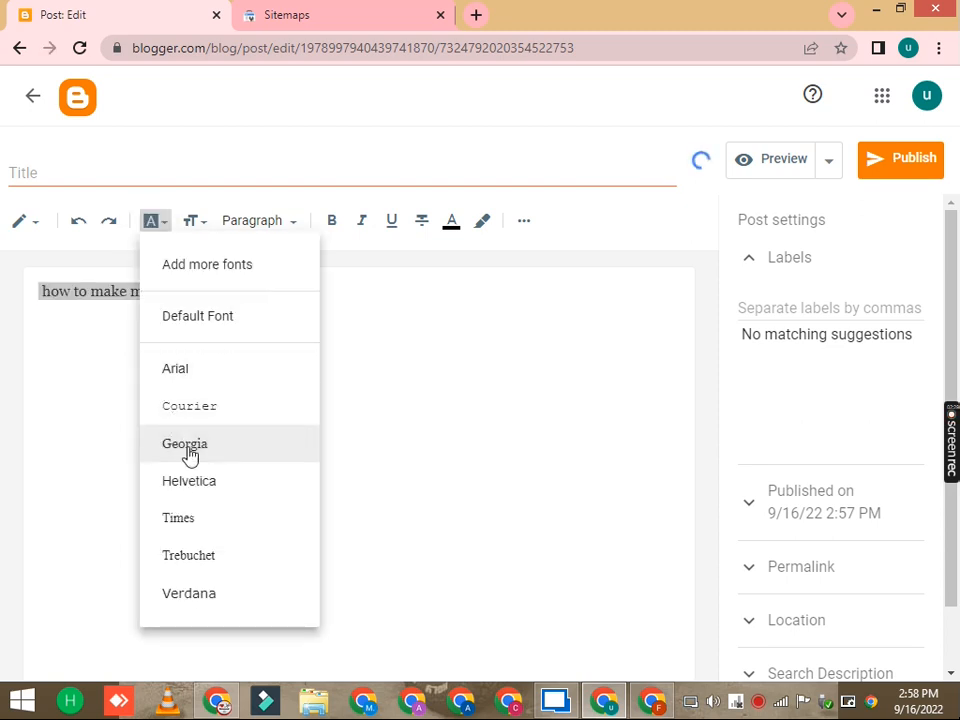
{"action": "left_click", "coordinate": [199, 418]}
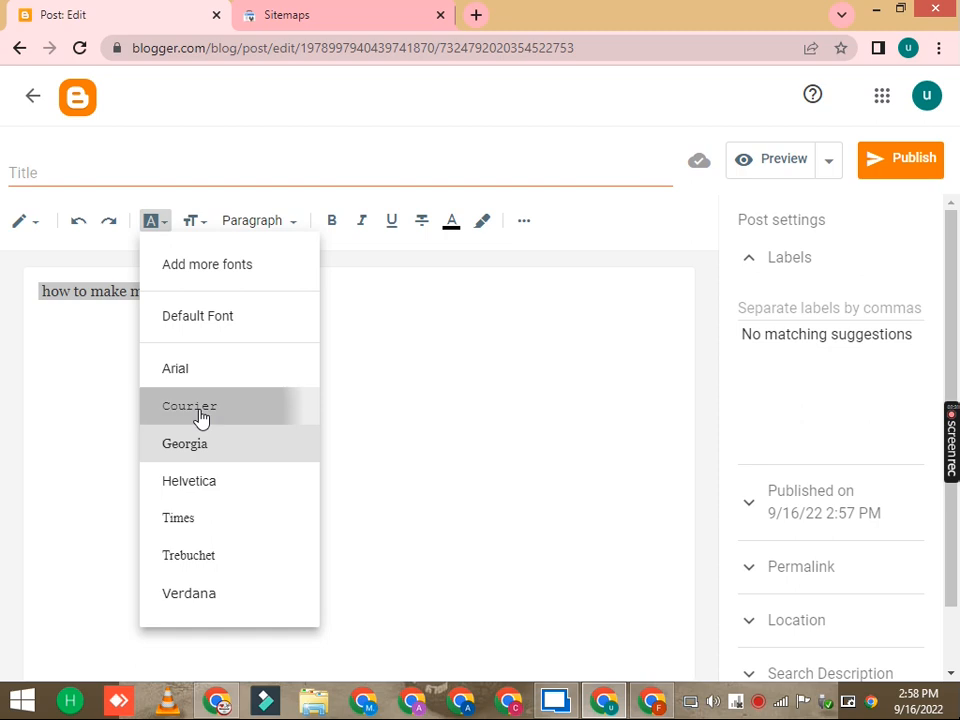
{"action": "left_click", "coordinate": [155, 225]}
{"action": "left_click", "coordinate": [191, 591]}
Step: Open the Add more fonts dialog, browse the font list, and close it
{"action": "left_click", "coordinate": [158, 220]}
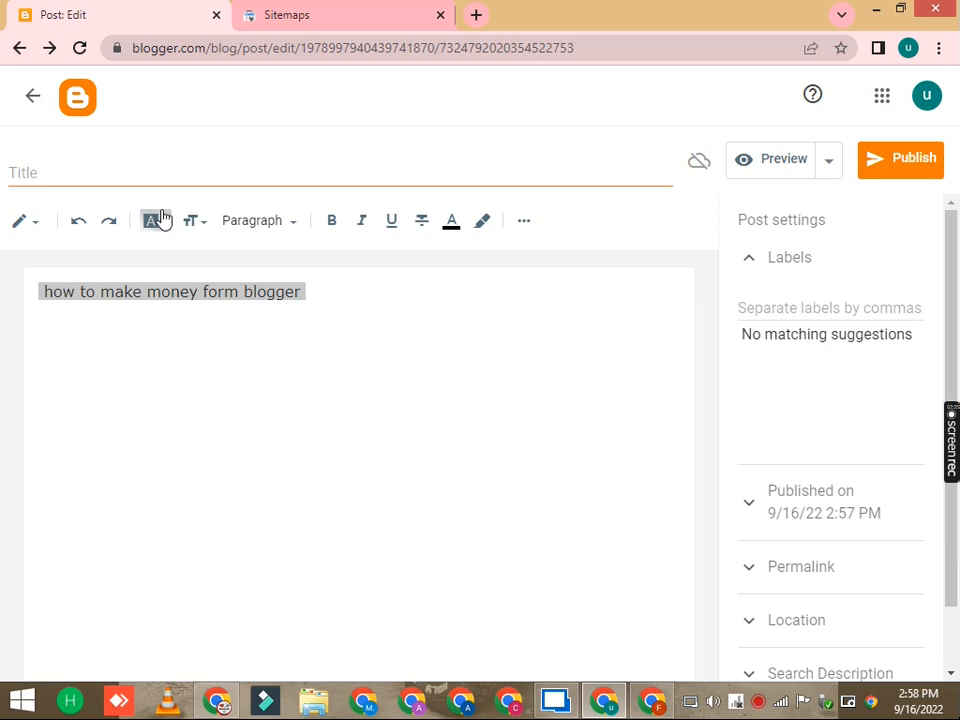
{"action": "left_click", "coordinate": [212, 266]}
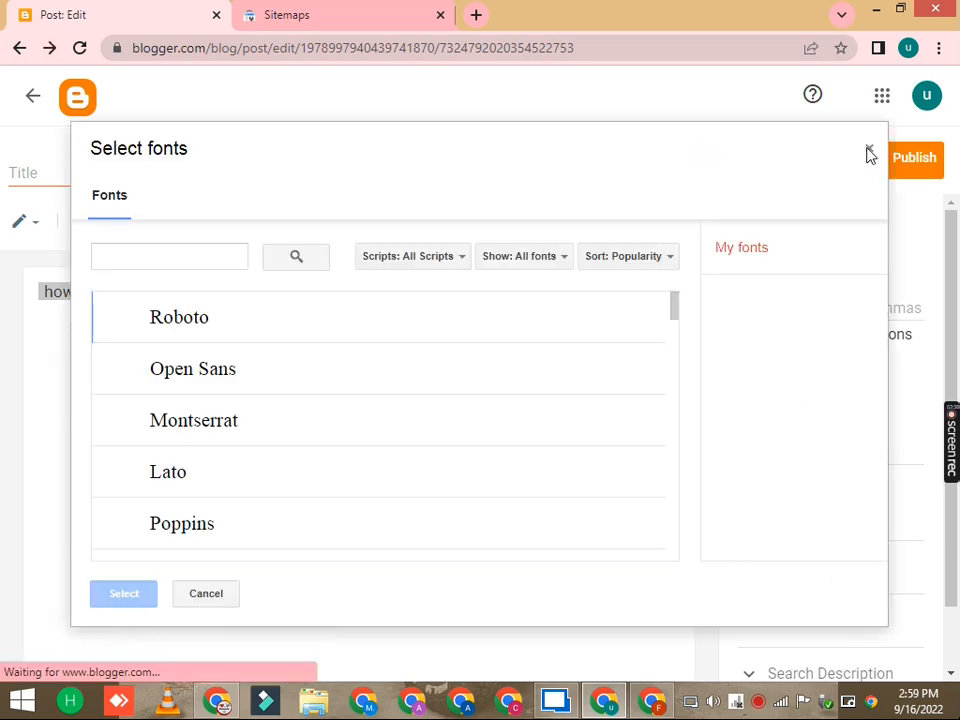
{"action": "scroll", "coordinate": [189, 407], "scroll_direction": "down", "scroll_amount": 10}
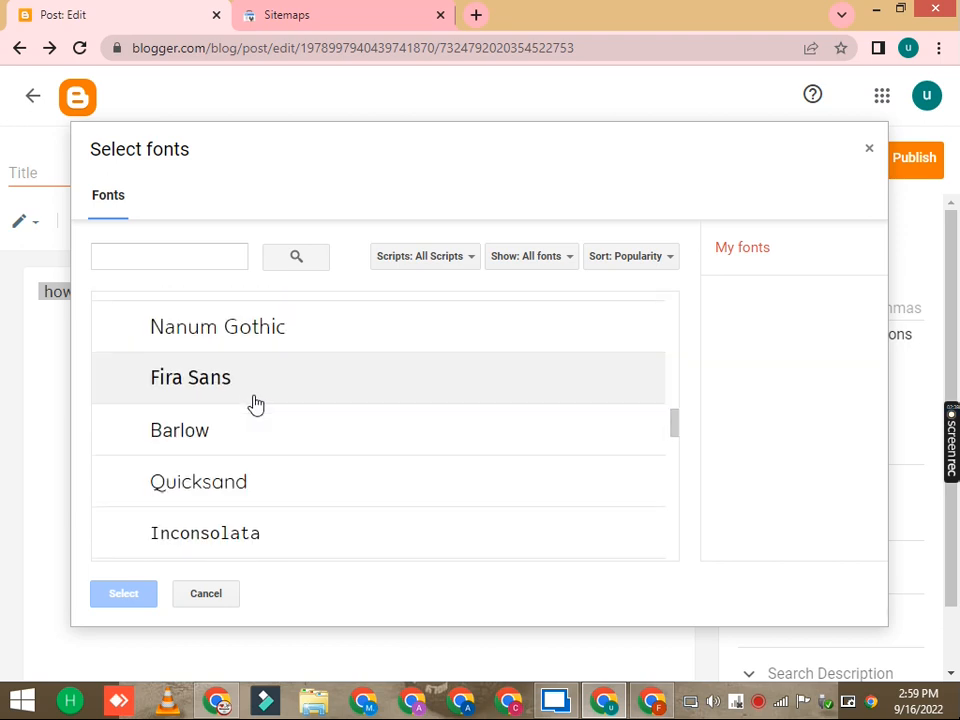
{"action": "scroll", "coordinate": [256, 403], "scroll_direction": "down", "scroll_amount": 15}
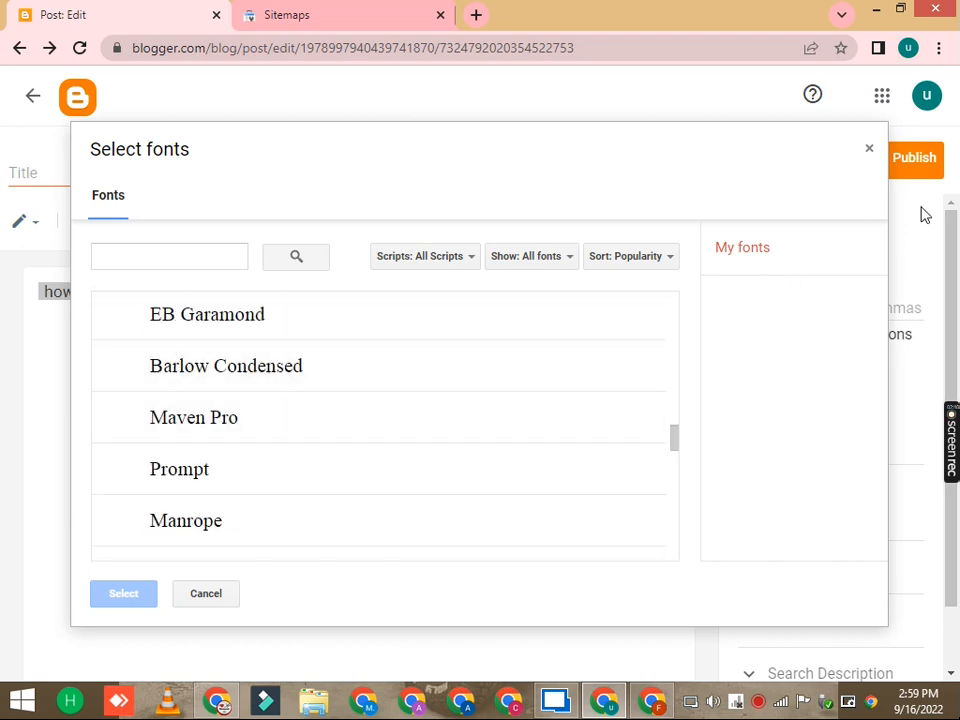
{"action": "left_click", "coordinate": [872, 155]}
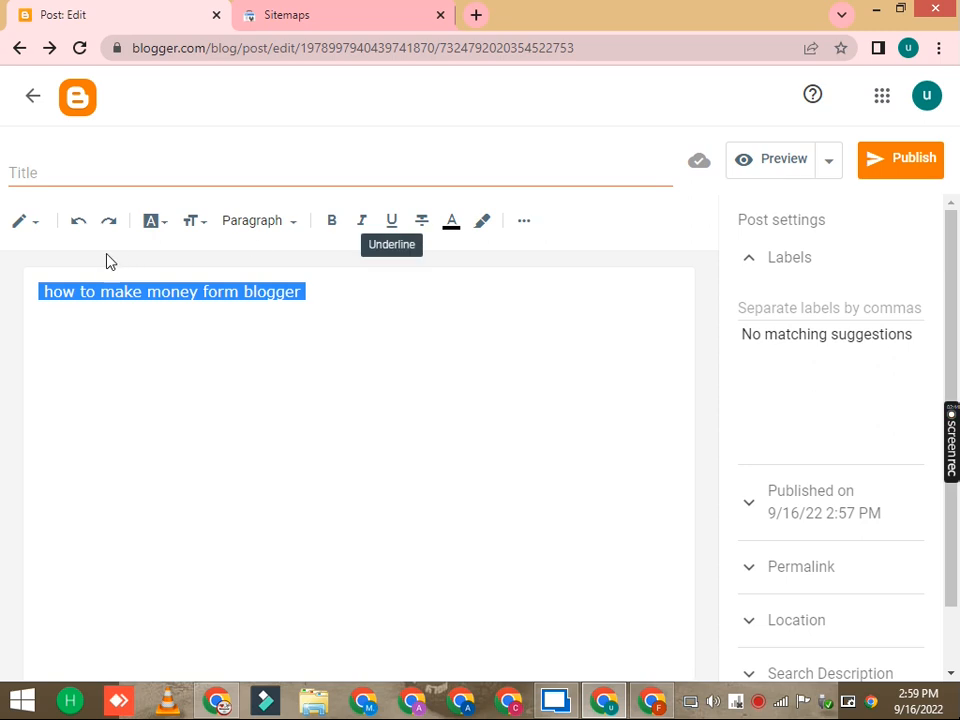
Step: Change the selected text's font size to Largest, then Large, then Medium
{"action": "left_click", "coordinate": [193, 222]}
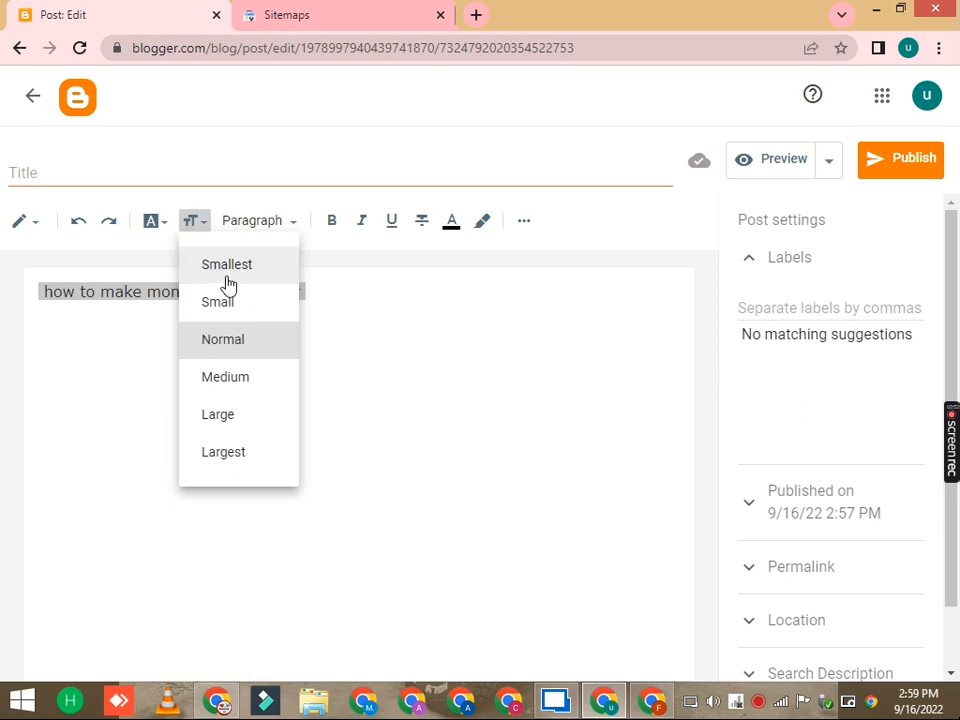
{"action": "left_click", "coordinate": [219, 452]}
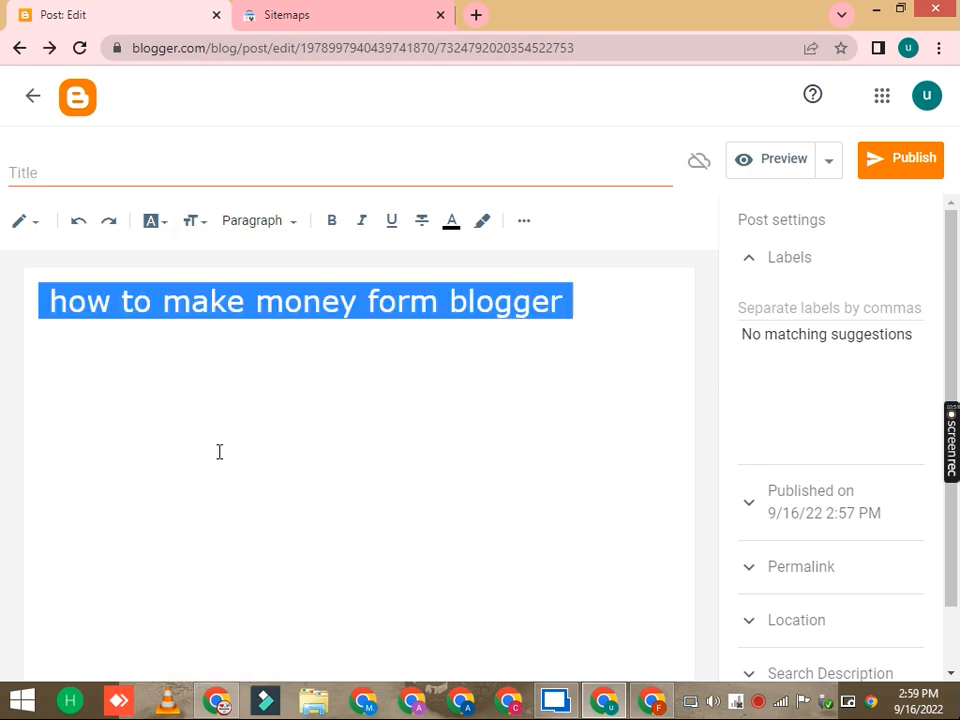
{"action": "left_click", "coordinate": [193, 222]}
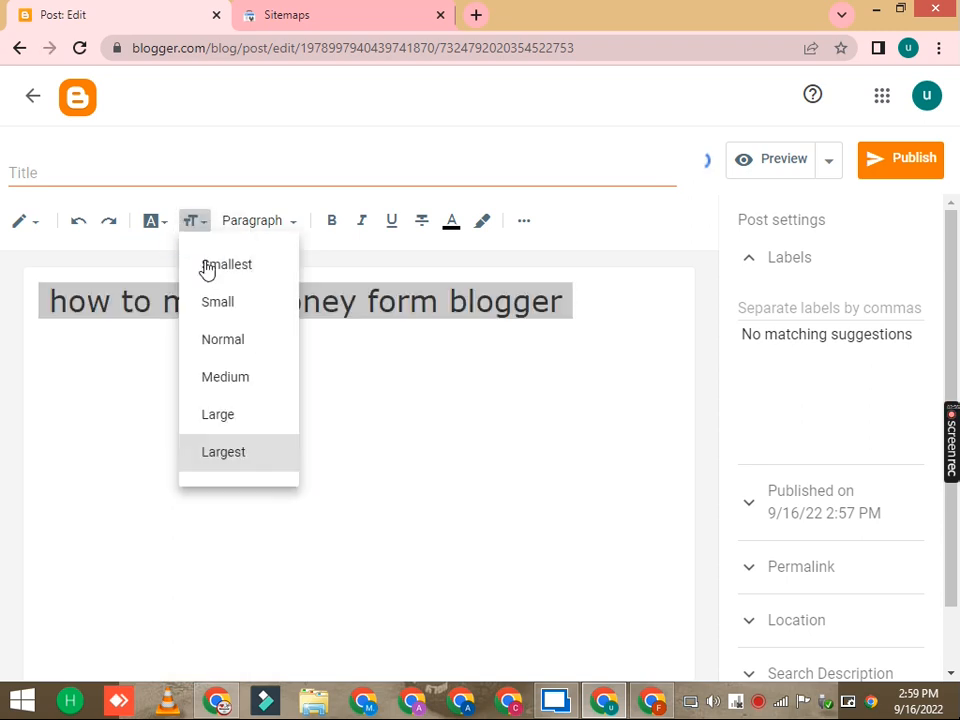
{"action": "left_click", "coordinate": [216, 413]}
{"action": "left_click", "coordinate": [198, 225]}
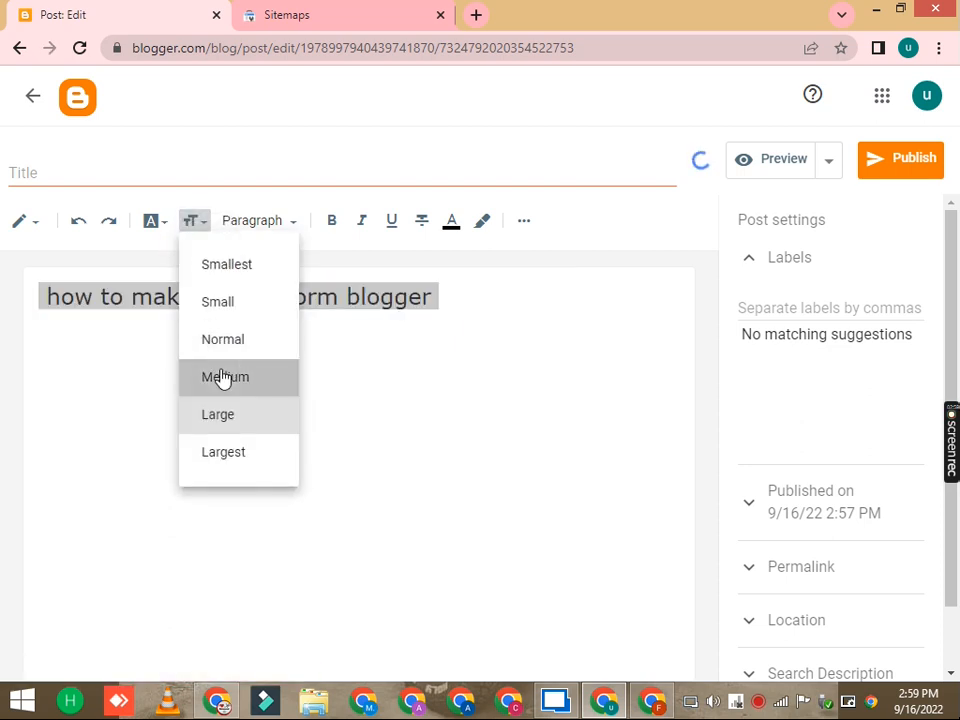
{"action": "left_click", "coordinate": [222, 377]}
Step: Change the text's font size to Normal, then Smallest, then Small
{"action": "left_click", "coordinate": [197, 224]}
{"action": "left_click", "coordinate": [222, 341]}
{"action": "left_click", "coordinate": [194, 224]}
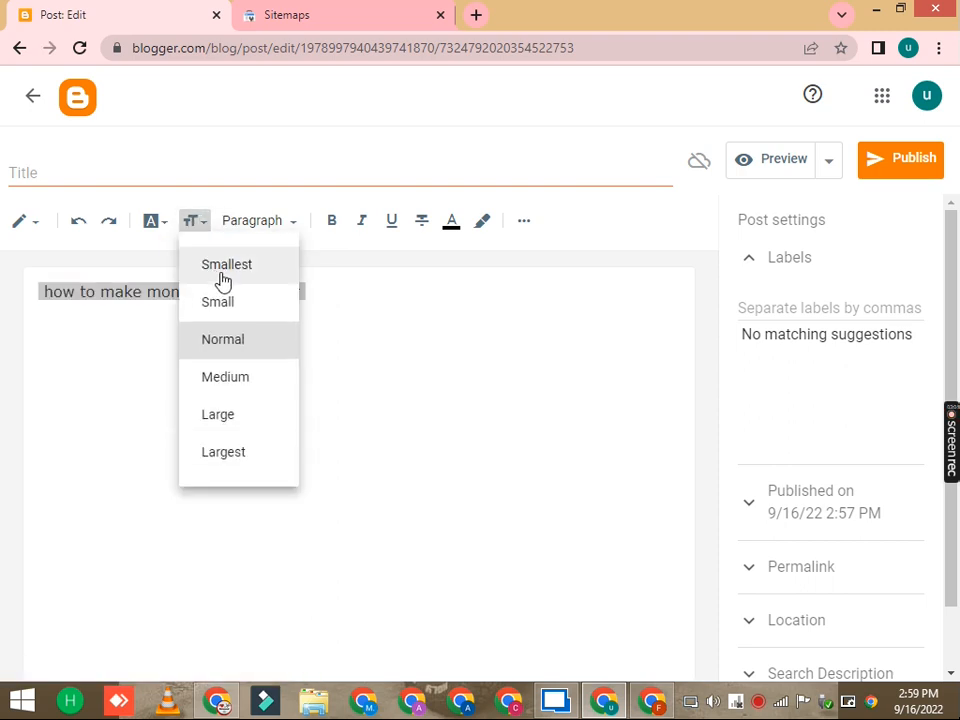
{"action": "left_click", "coordinate": [221, 279]}
{"action": "left_click", "coordinate": [200, 229]}
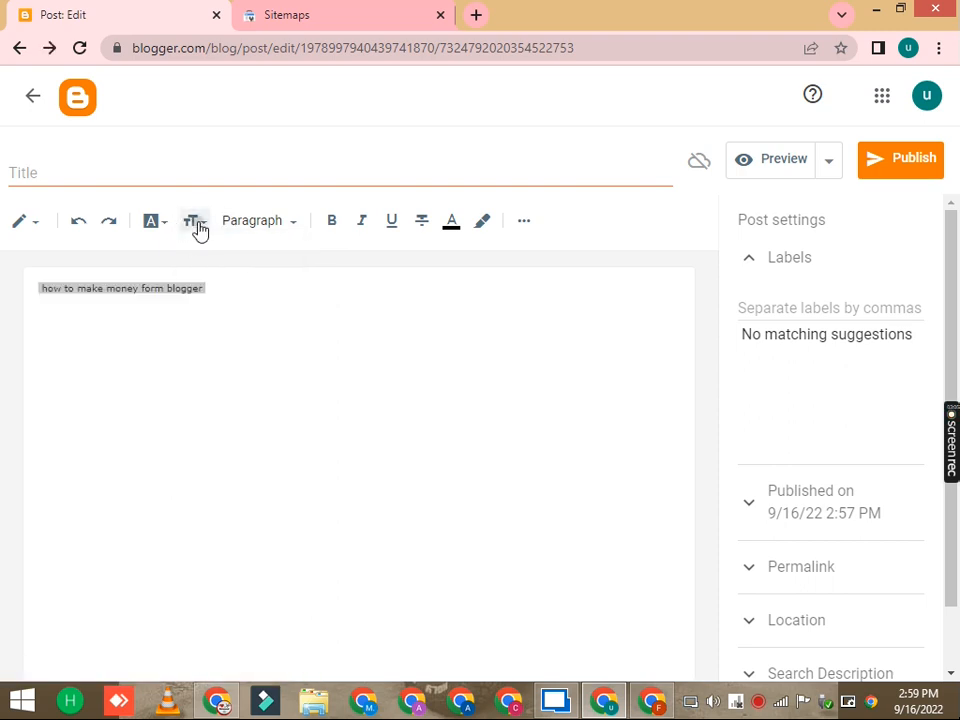
{"action": "left_click", "coordinate": [214, 301]}
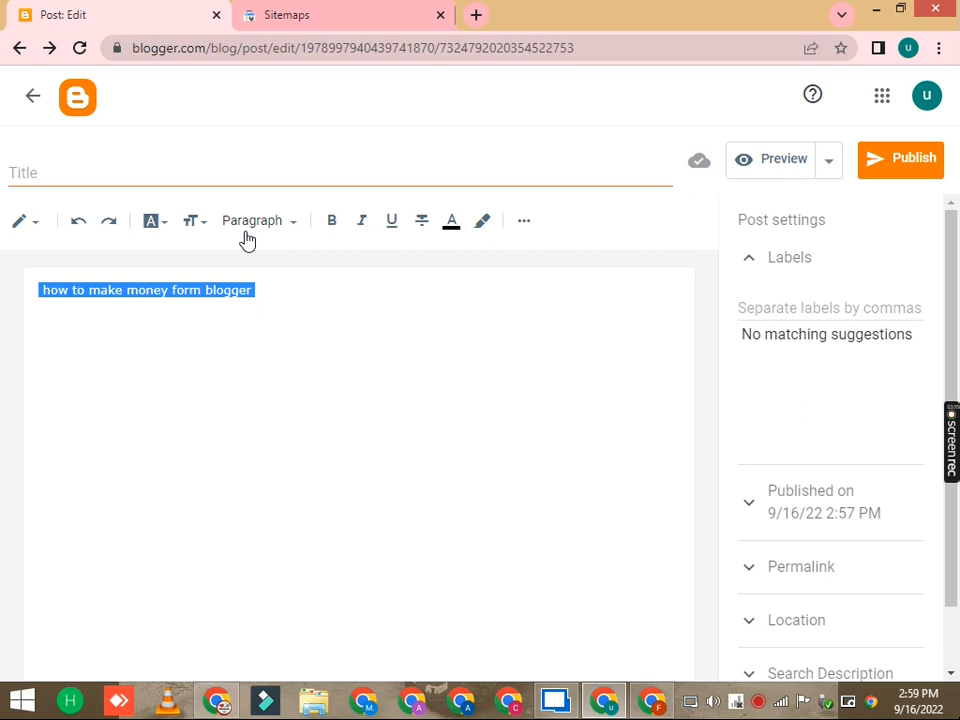
Step: Apply the Major Heading style to the text line
{"action": "left_click", "coordinate": [254, 222]}
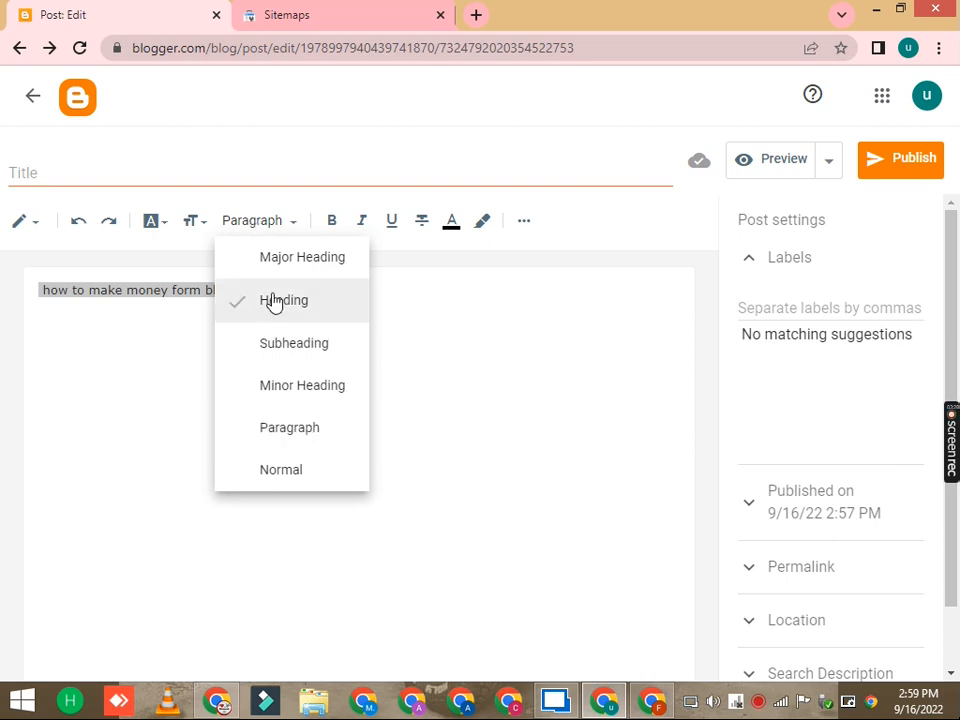
{"action": "left_click", "coordinate": [289, 262]}
{"action": "left_click", "coordinate": [295, 289]}
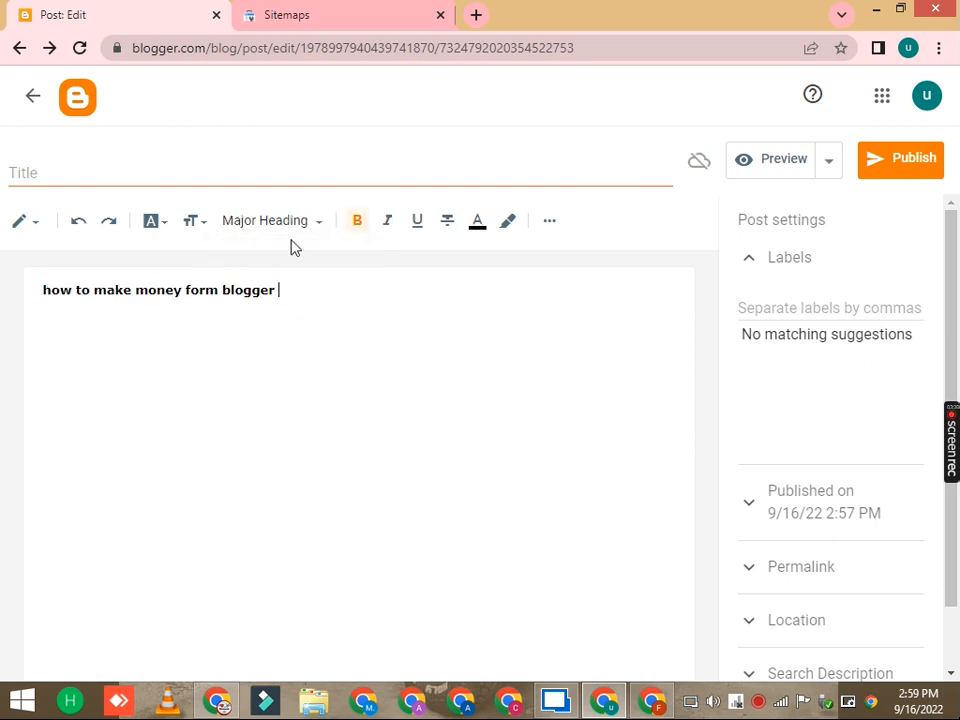
{"action": "left_click", "coordinate": [288, 226]}
Step: Reselect the line and switch its style to Heading, then Subheading
{"action": "triple_click", "coordinate": [166, 289]}
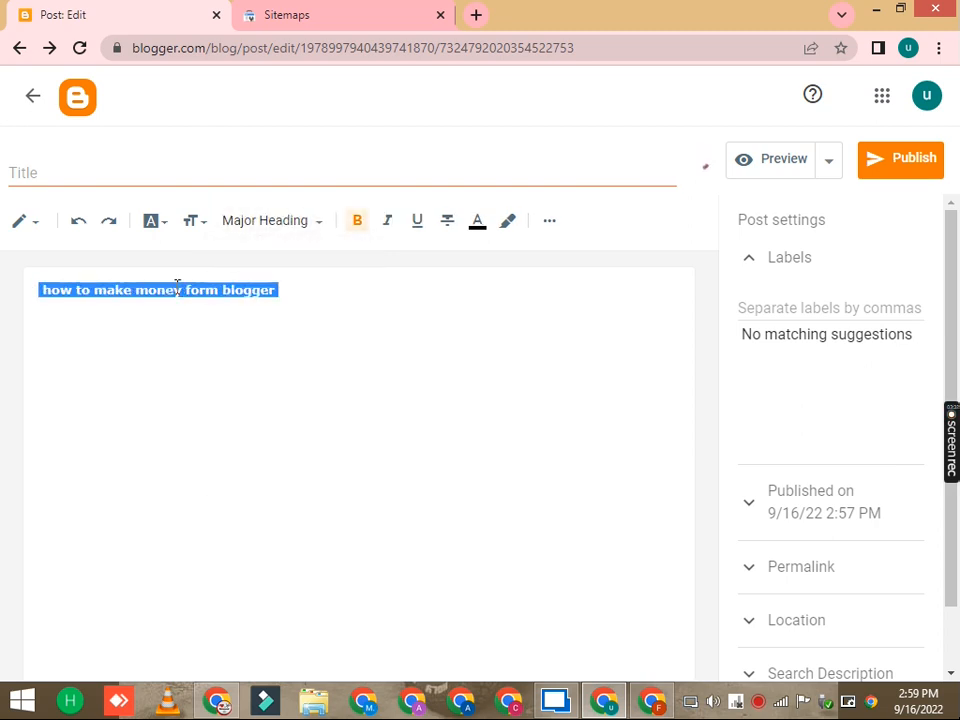
{"action": "left_click", "coordinate": [268, 226]}
{"action": "left_click", "coordinate": [275, 305]}
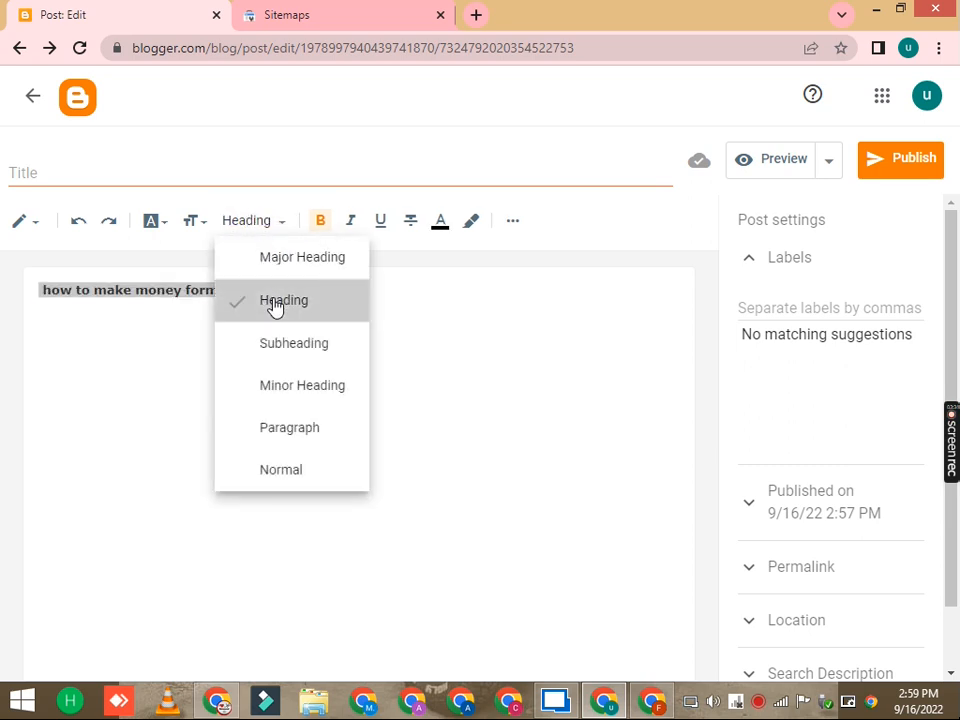
{"action": "left_click", "coordinate": [257, 224]}
{"action": "left_click", "coordinate": [279, 345]}
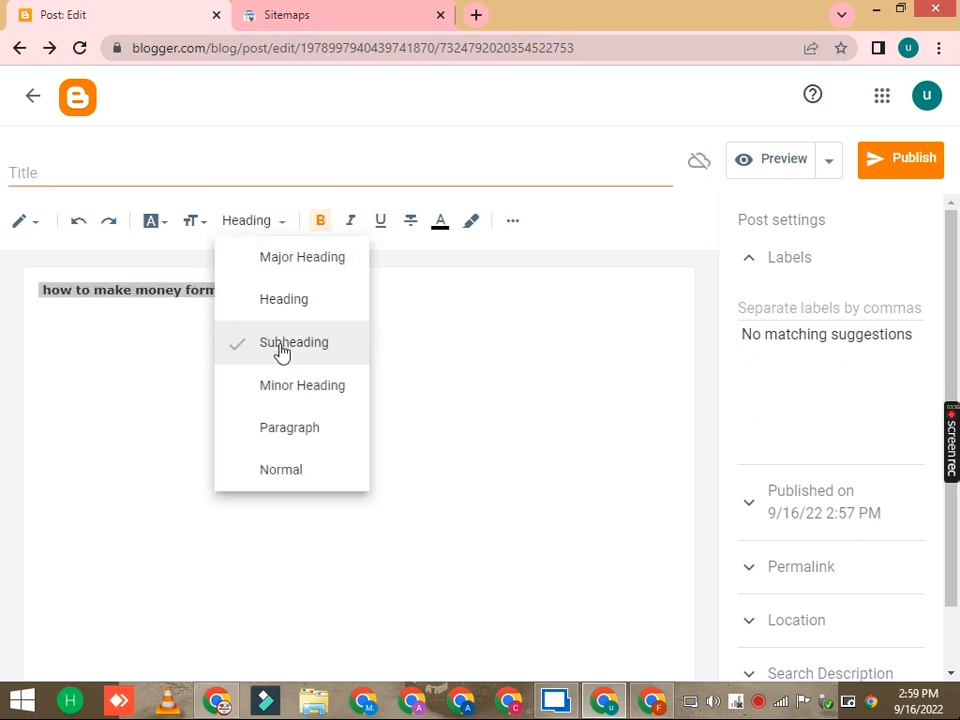
Step: Switch the line's style to Minor Heading, then back to Paragraph
{"action": "left_click", "coordinate": [259, 233]}
{"action": "left_click", "coordinate": [262, 388]}
{"action": "left_click", "coordinate": [286, 226]}
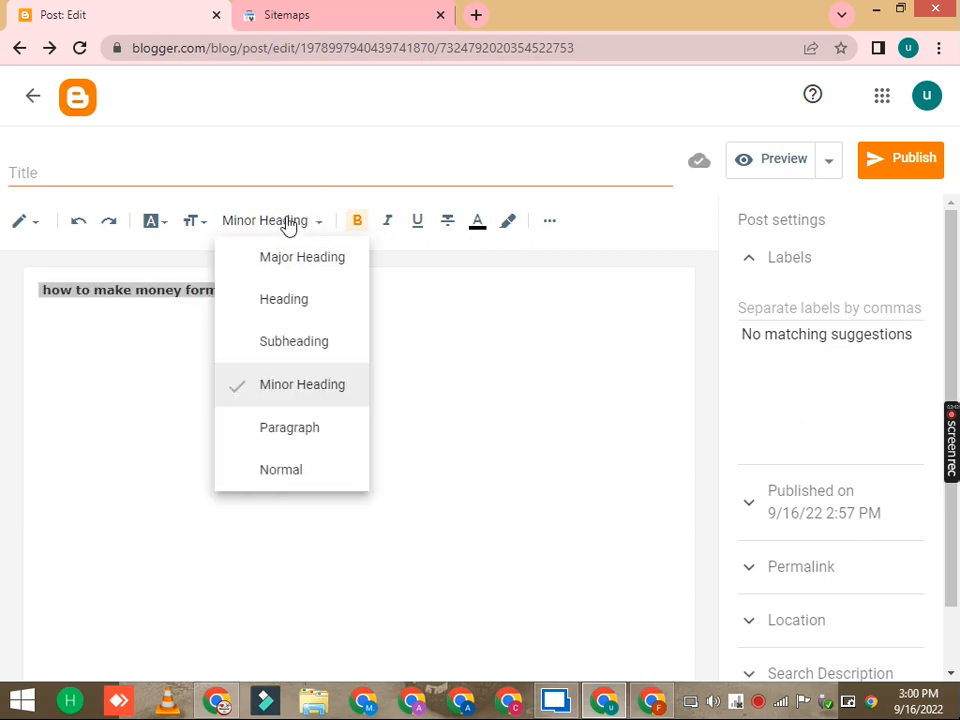
{"action": "left_click", "coordinate": [314, 430]}
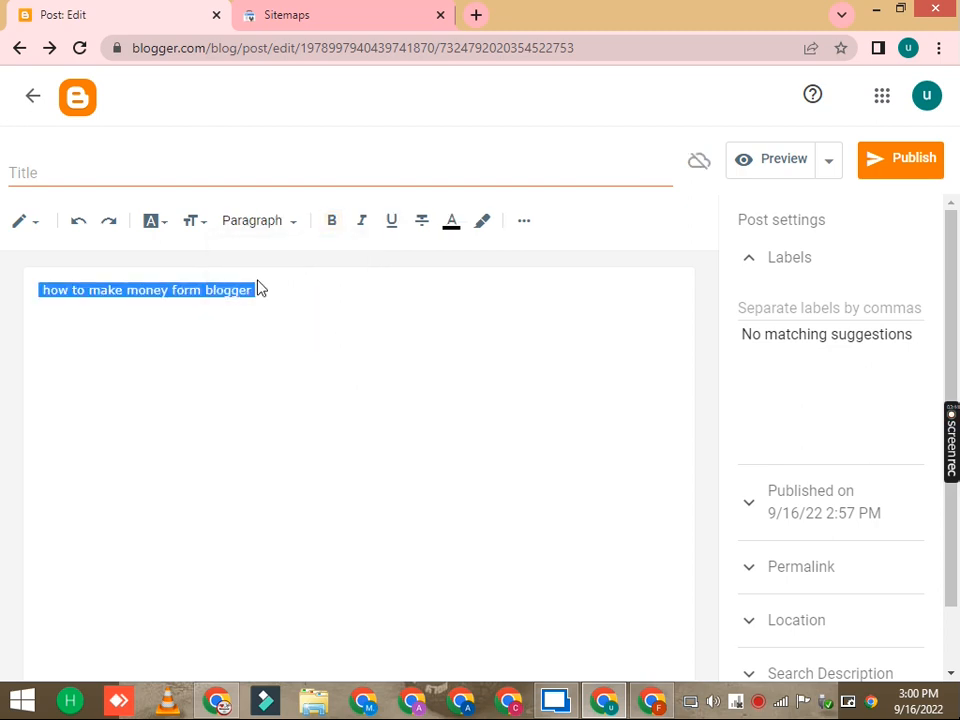
{"action": "left_click", "coordinate": [285, 289]}
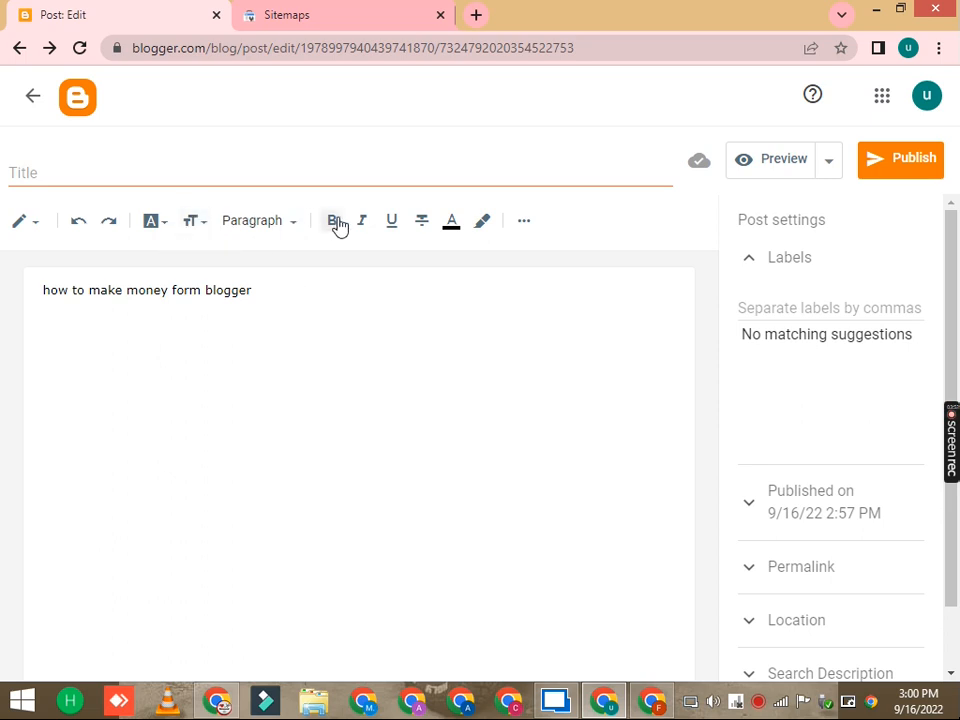
Step: Select the text and make it bold
{"action": "left_click_drag", "start_coordinate": [311, 287], "coordinate": [28, 300]}
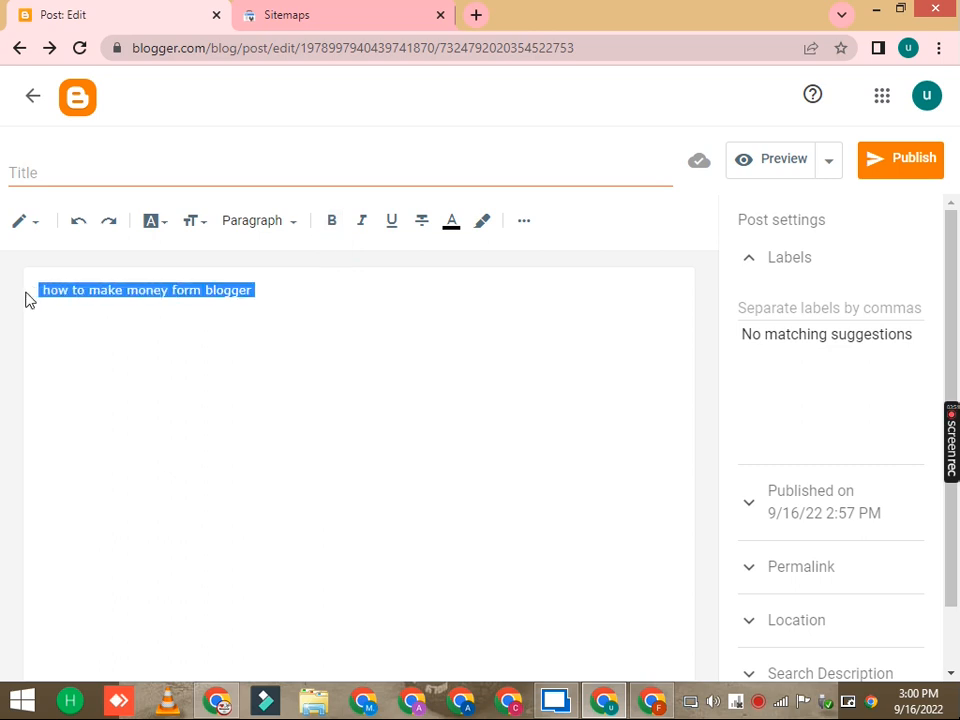
{"action": "left_click", "coordinate": [334, 221]}
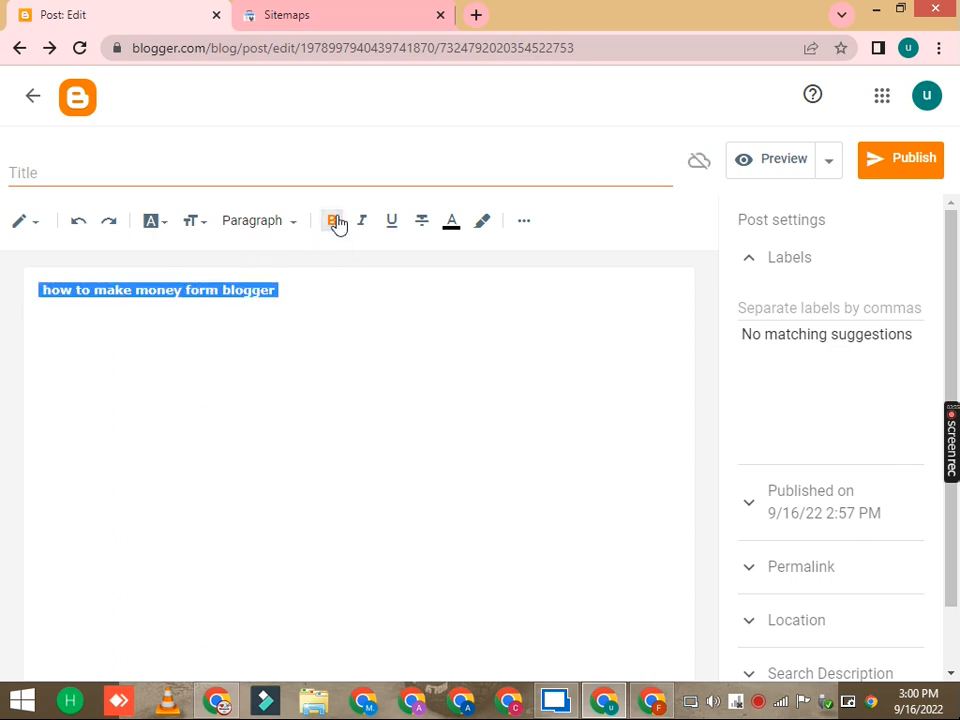
{"action": "left_click", "coordinate": [313, 289]}
Step: Reselect the text and make it italic
{"action": "triple_click", "coordinate": [268, 291]}
{"action": "left_click", "coordinate": [364, 228]}
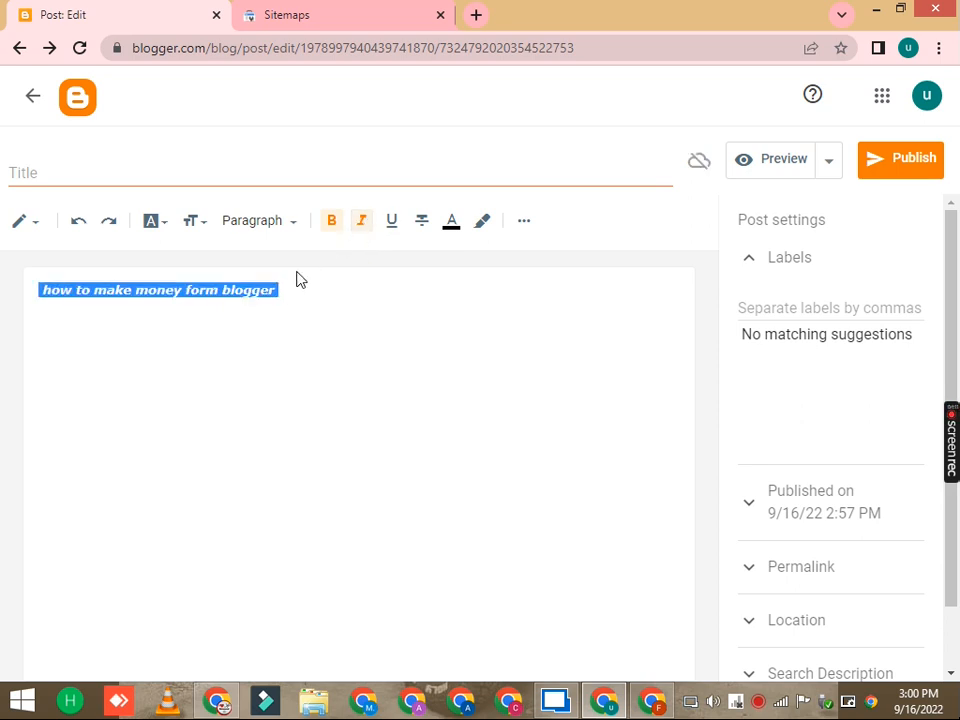
{"action": "left_click", "coordinate": [361, 228]}
{"action": "left_click", "coordinate": [361, 228]}
{"action": "left_click", "coordinate": [325, 326]}
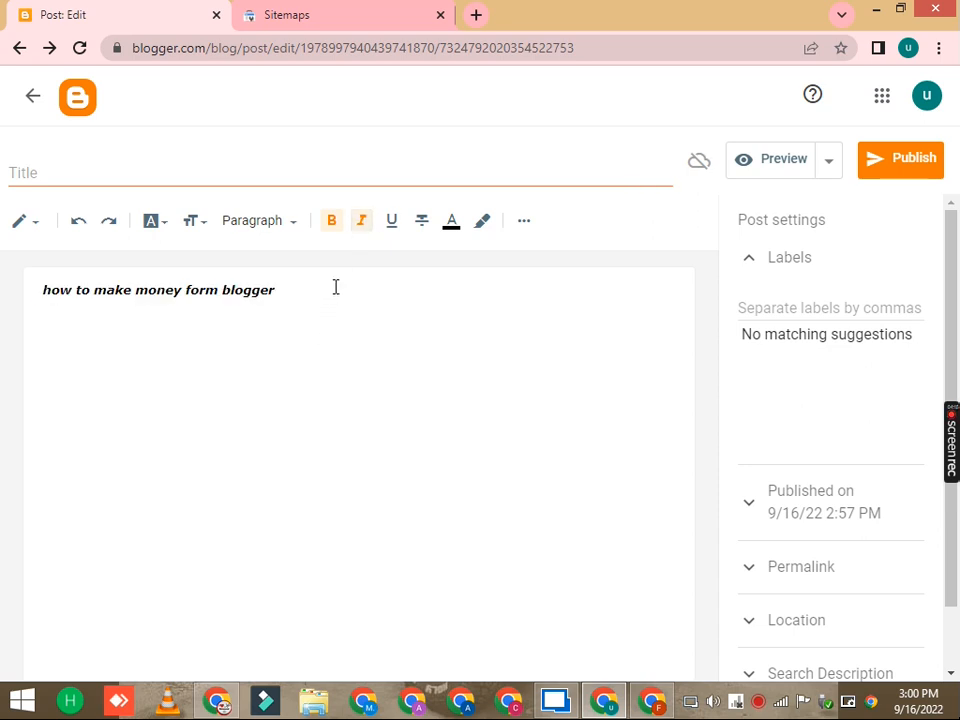
Step: Reselect the text and remove the bold formatting
{"action": "triple_click", "coordinate": [311, 298]}
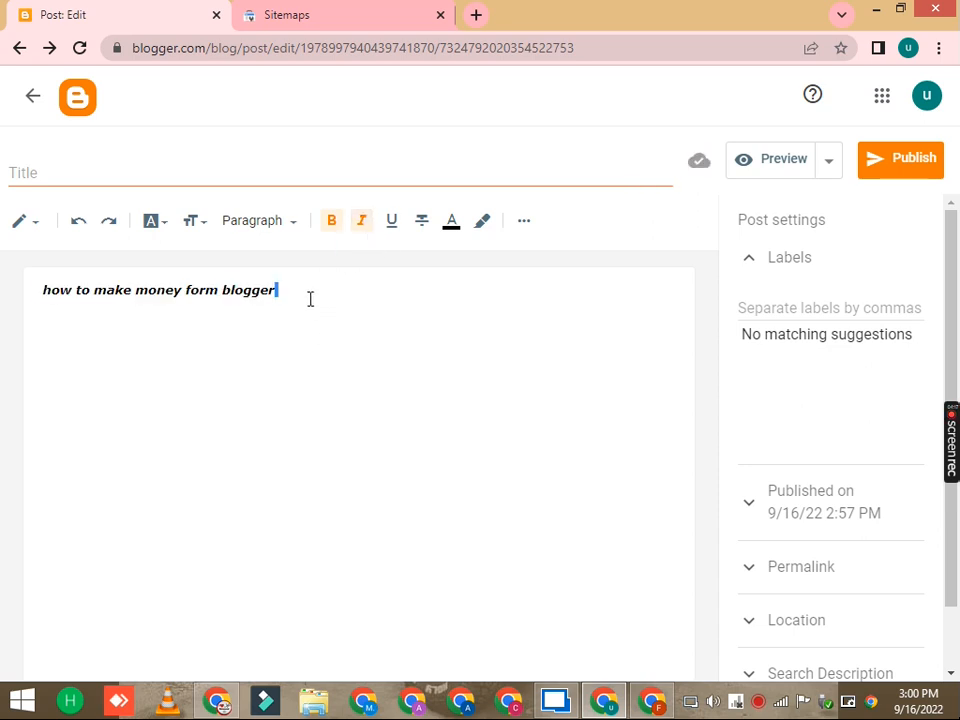
{"action": "left_click", "coordinate": [329, 223]}
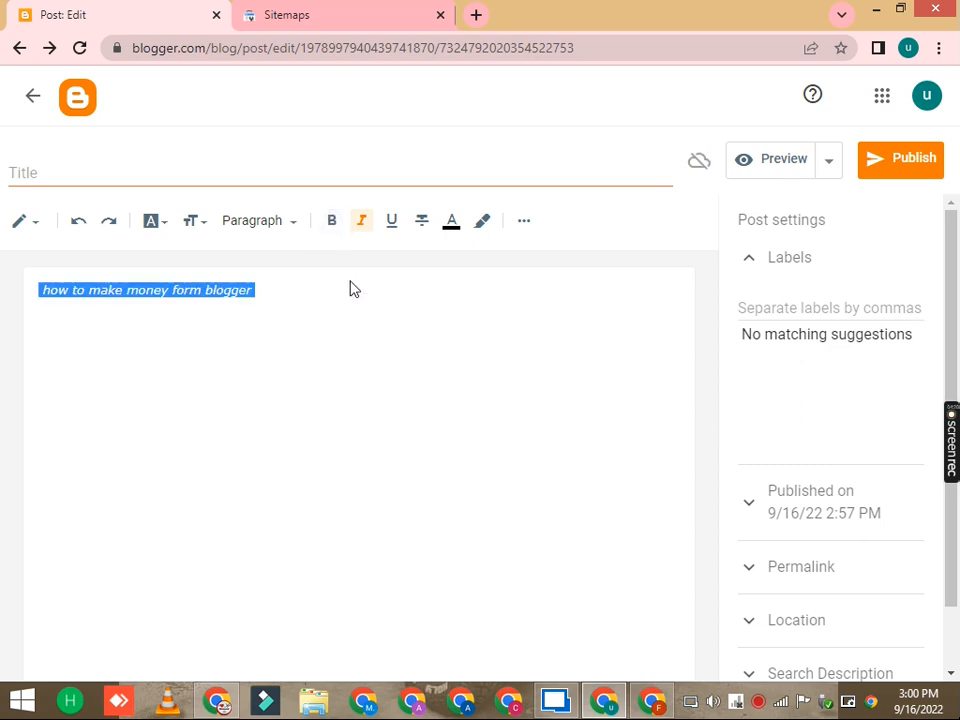
{"action": "left_click", "coordinate": [350, 290]}
Step: Reselect the text and remove the italic formatting
{"action": "triple_click", "coordinate": [343, 291]}
{"action": "left_click", "coordinate": [360, 223]}
{"action": "left_click", "coordinate": [338, 287]}
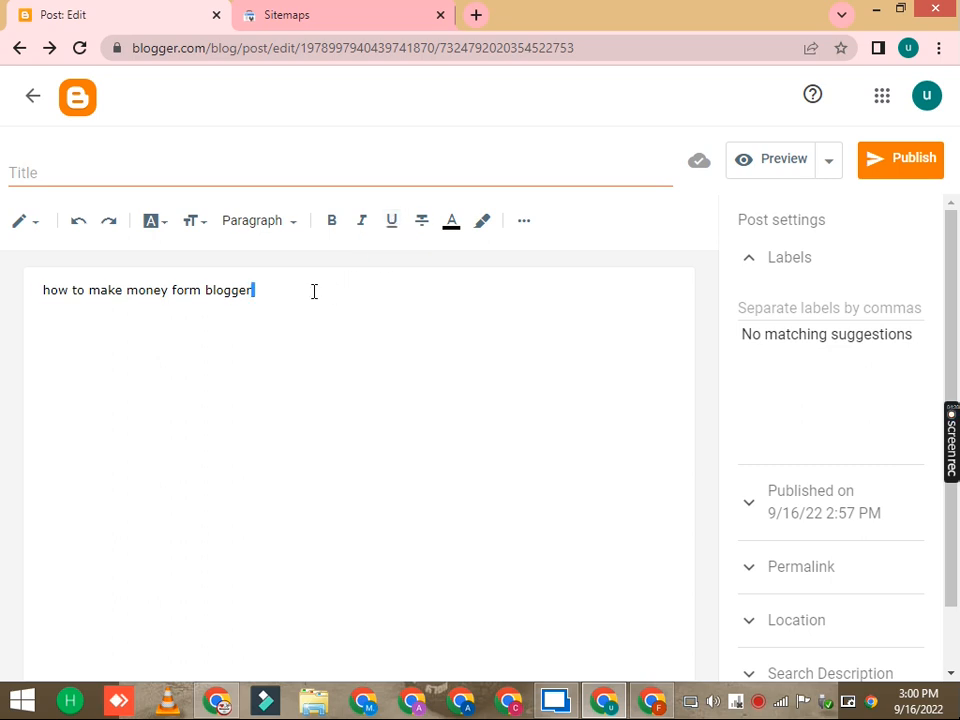
Step: Select the text, underline it, then remove the underline
{"action": "triple_click", "coordinate": [313, 291]}
{"action": "left_click", "coordinate": [395, 224]}
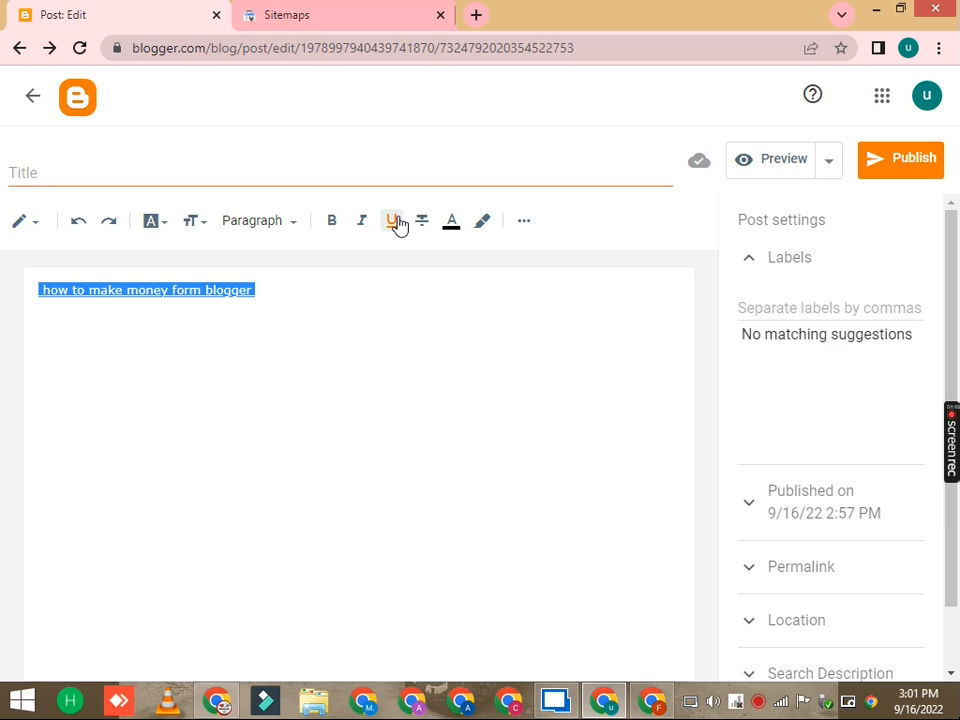
{"action": "left_click", "coordinate": [394, 222]}
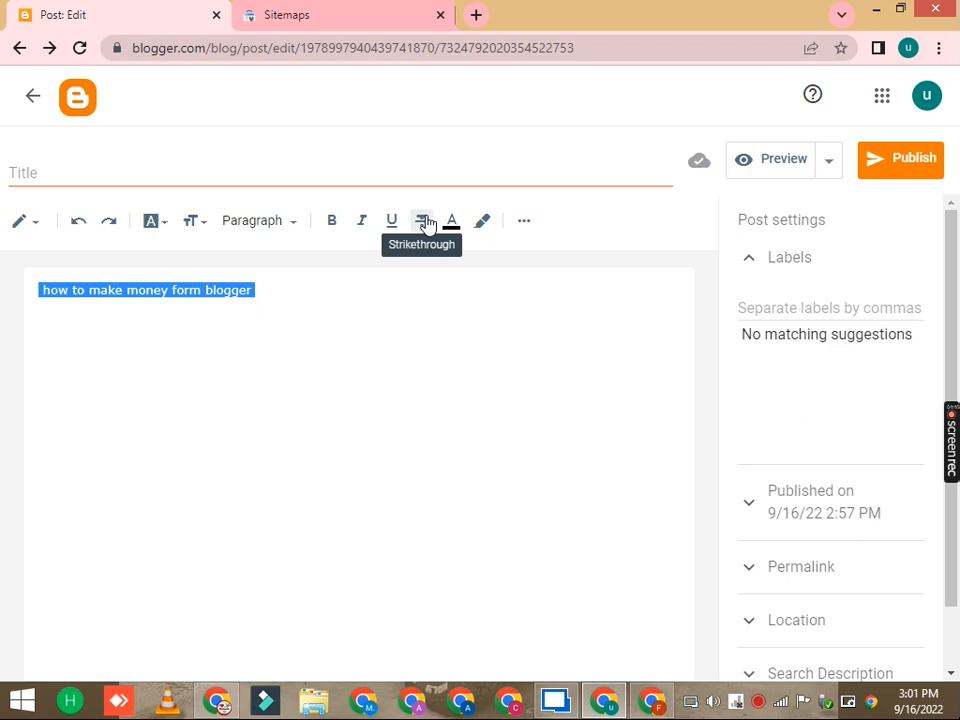
Step: Apply strikethrough to the selected text, then reselect it and remove the strikethrough
{"action": "left_click", "coordinate": [424, 221]}
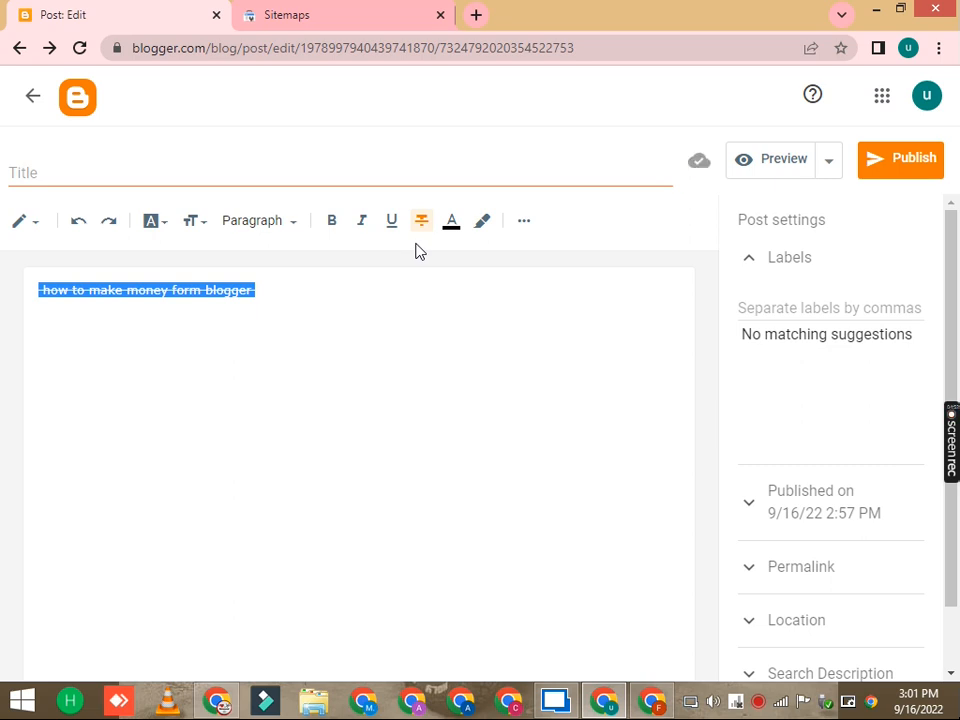
{"action": "left_click", "coordinate": [420, 284]}
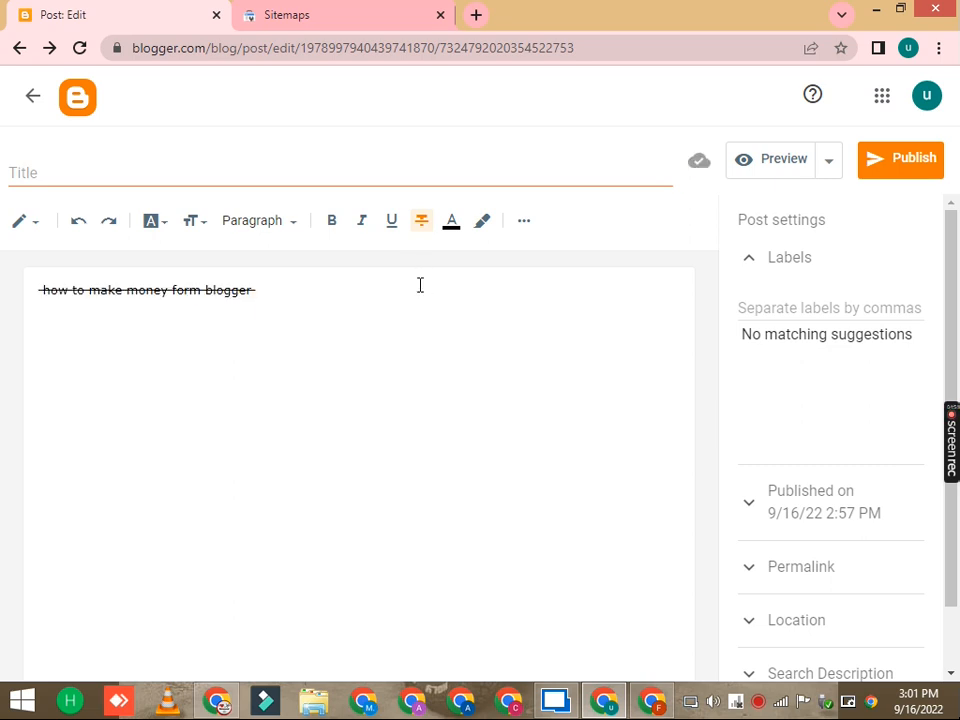
{"action": "left_click_drag", "start_coordinate": [41, 289], "coordinate": [330, 288]}
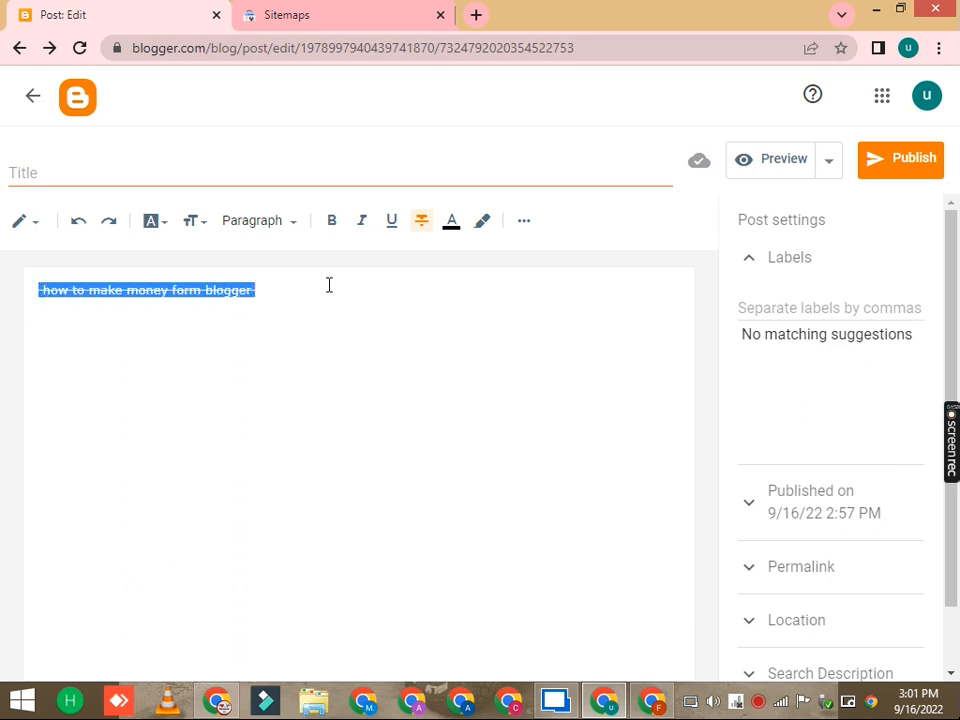
{"action": "left_click", "coordinate": [421, 221]}
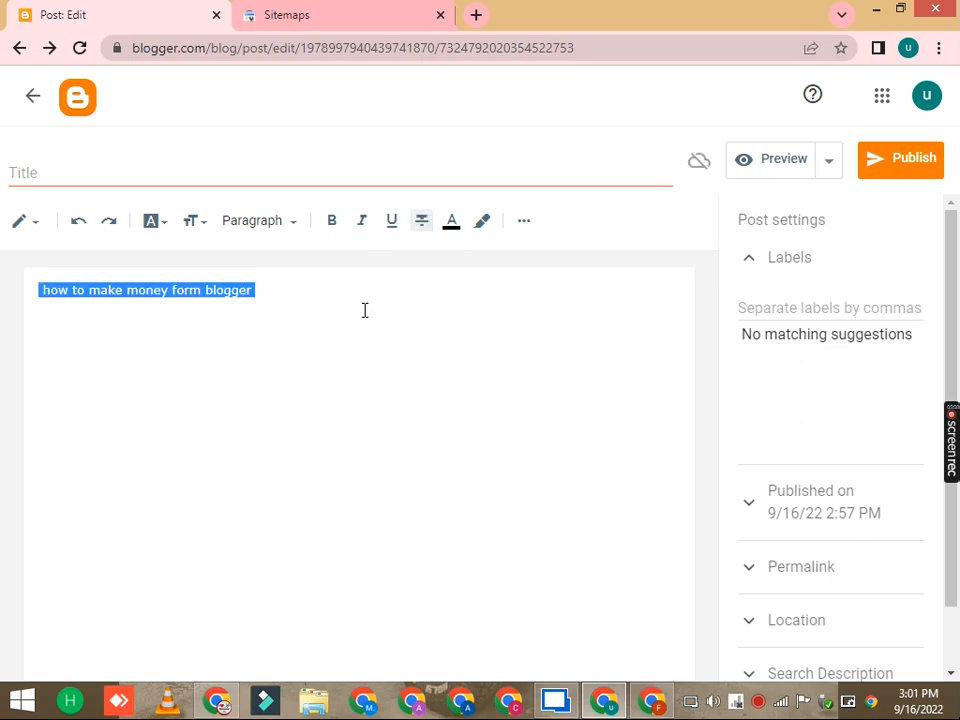
{"action": "left_click", "coordinate": [358, 315]}
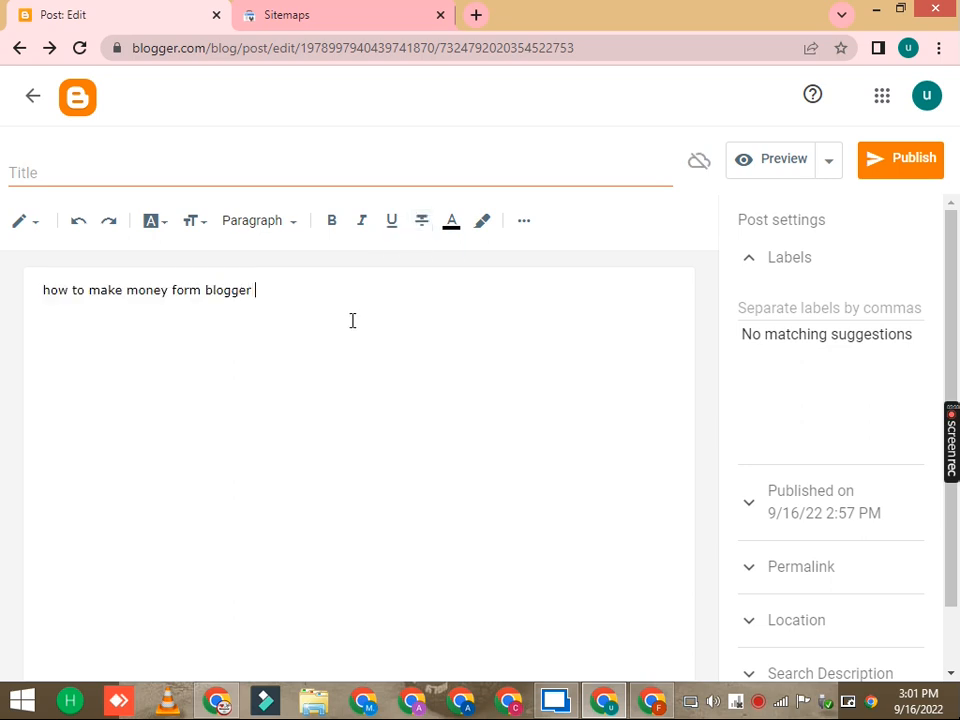
Step: Color the post text red
{"action": "left_click", "coordinate": [451, 224]}
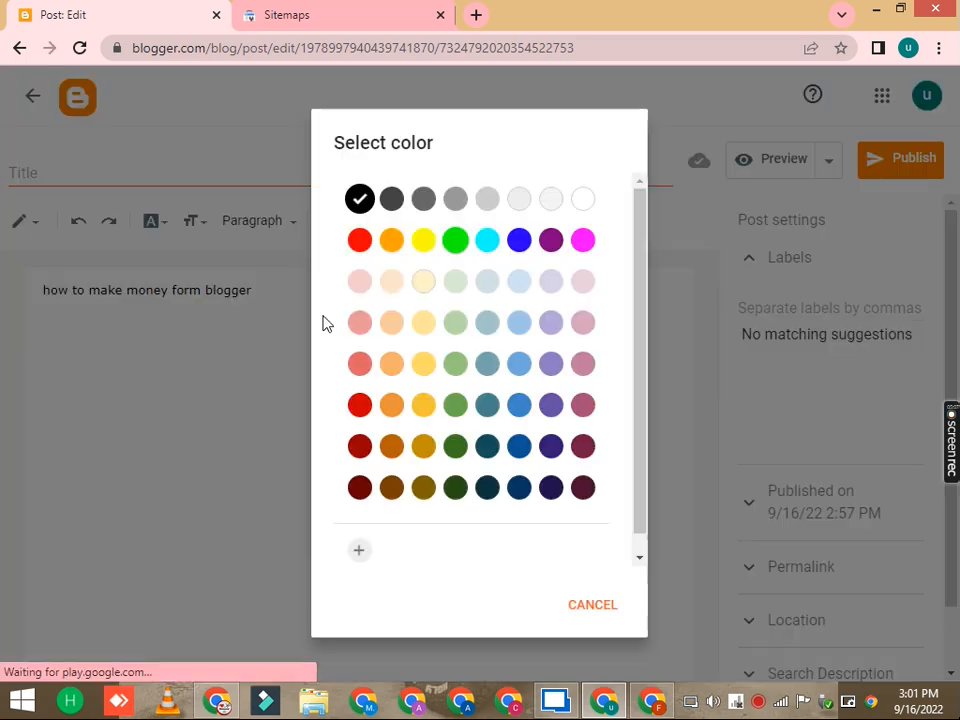
{"action": "left_click", "coordinate": [359, 240]}
{"action": "left_click_drag", "start_coordinate": [246, 290], "coordinate": [33, 291]}
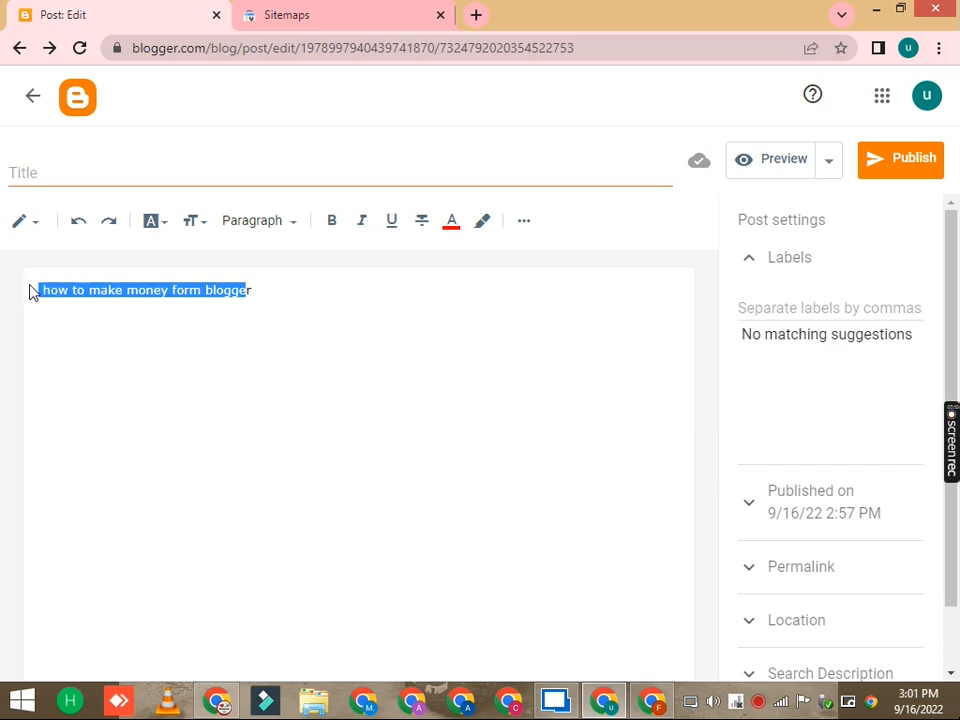
{"action": "left_click_drag", "start_coordinate": [316, 289], "coordinate": [43, 281]}
{"action": "left_click", "coordinate": [448, 225]}
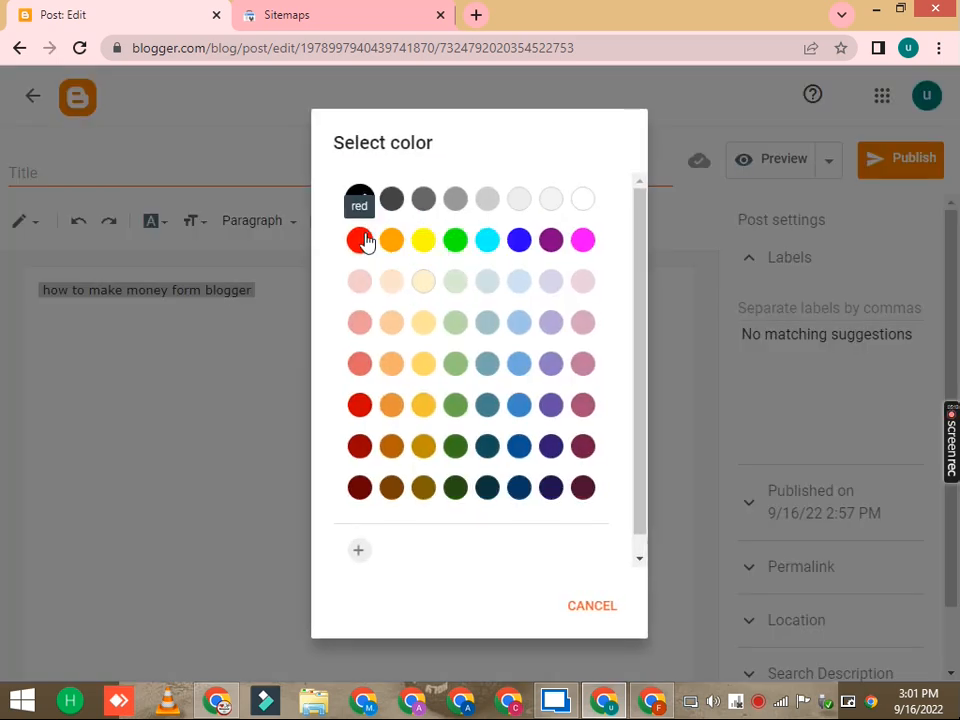
{"action": "left_click", "coordinate": [291, 261]}
{"action": "left_click", "coordinate": [319, 289]}
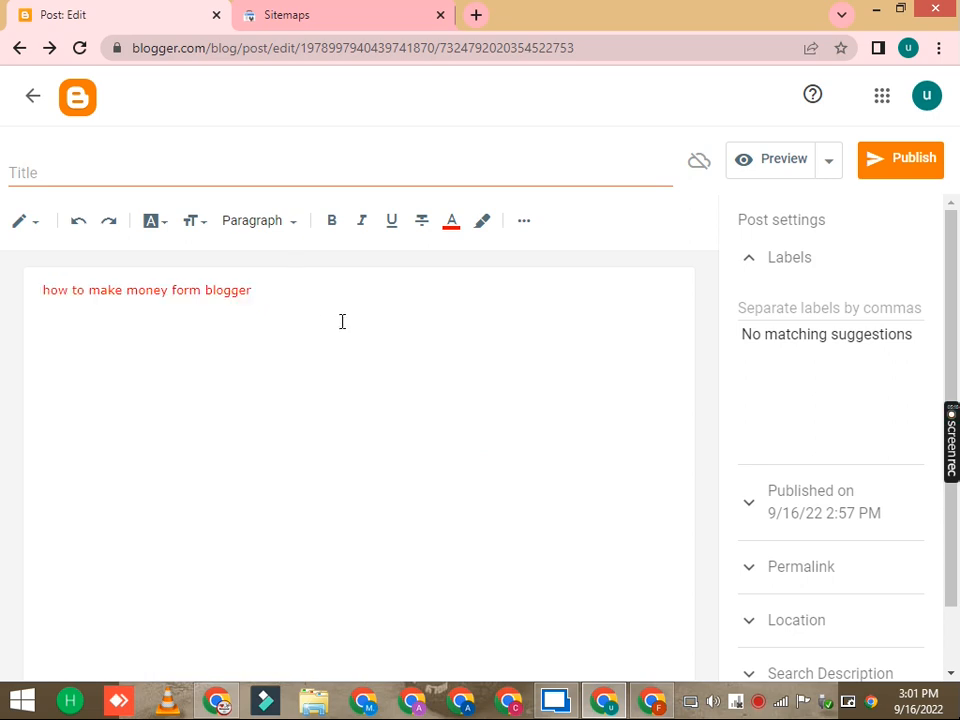
Step: Reselect the text and change its color to dark red
{"action": "triple_click", "coordinate": [298, 284]}
{"action": "left_click", "coordinate": [449, 226]}
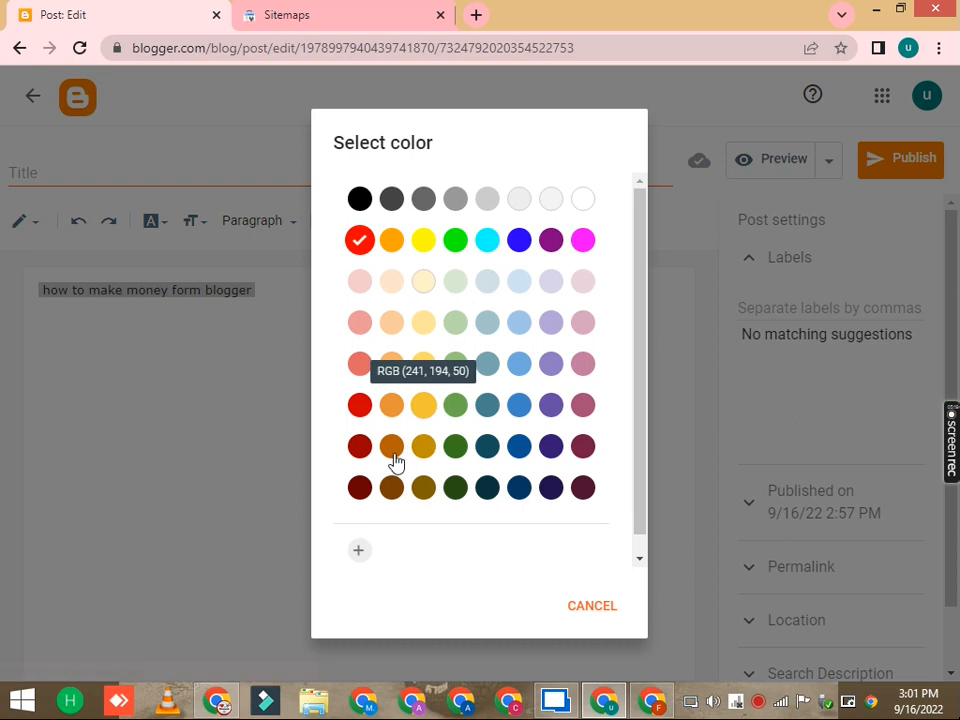
{"action": "left_click", "coordinate": [359, 447]}
{"action": "left_click", "coordinate": [263, 320]}
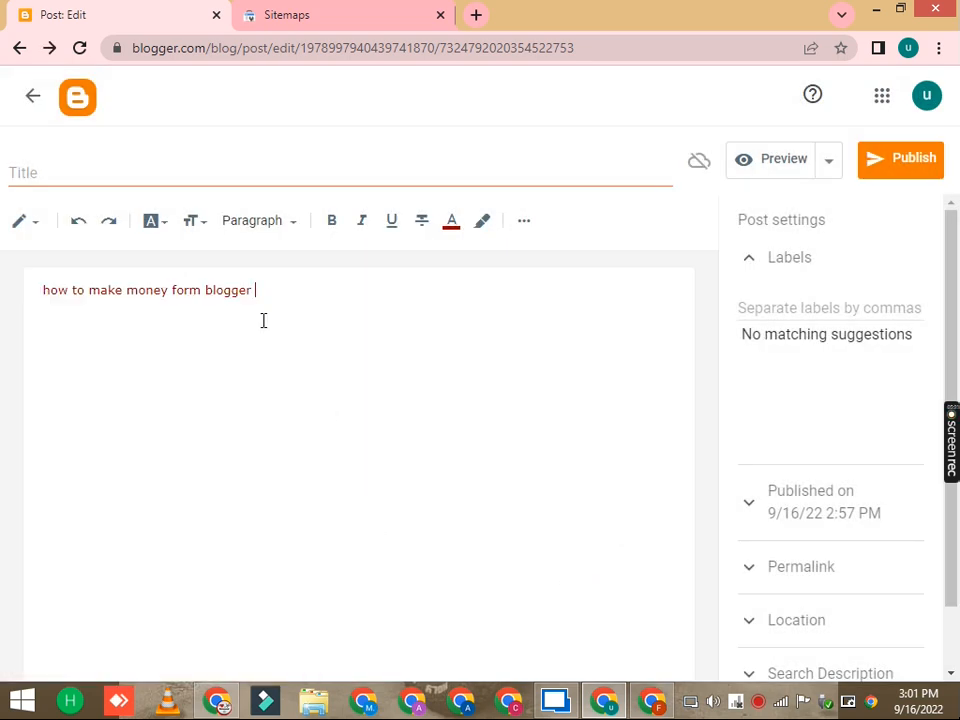
Step: Color the selected post text black
{"action": "triple_click", "coordinate": [293, 289]}
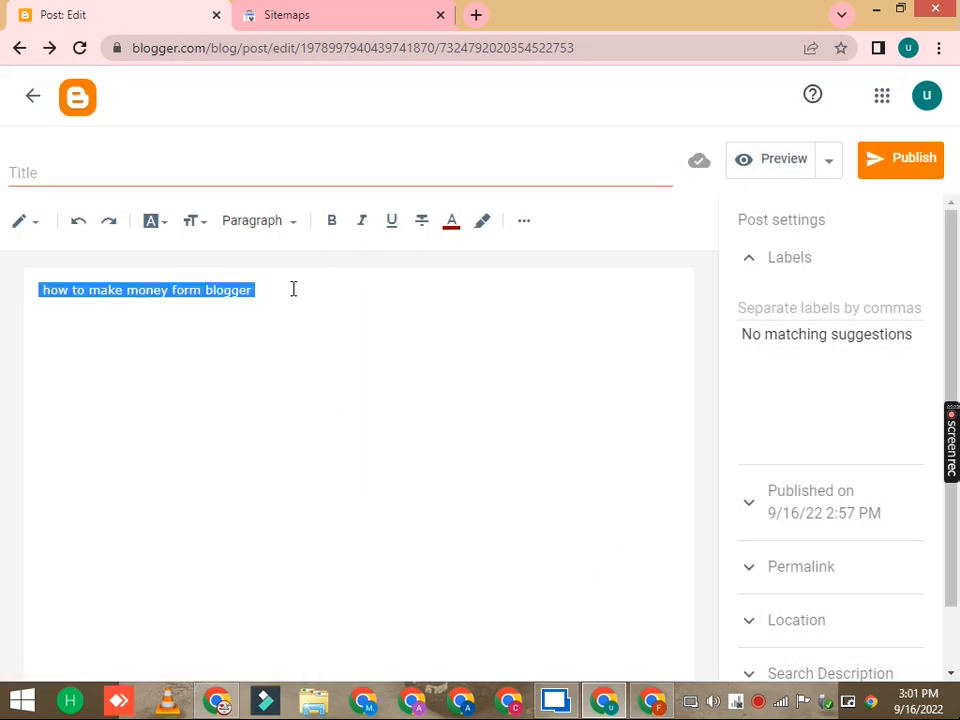
{"action": "left_click", "coordinate": [451, 222]}
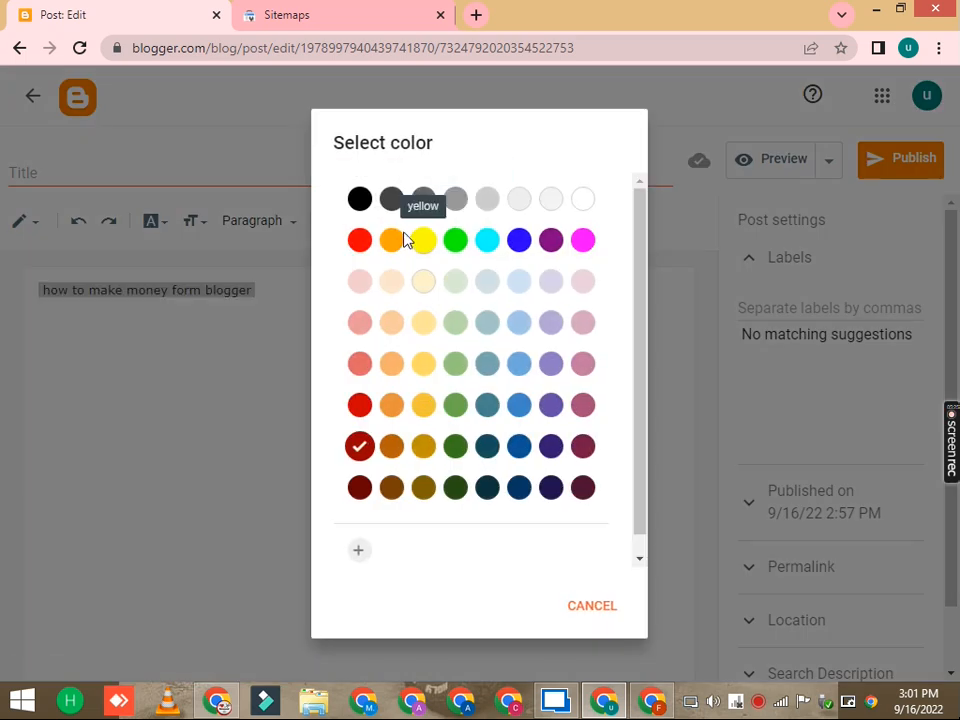
{"action": "left_click", "coordinate": [360, 200]}
{"action": "left_click", "coordinate": [454, 366]}
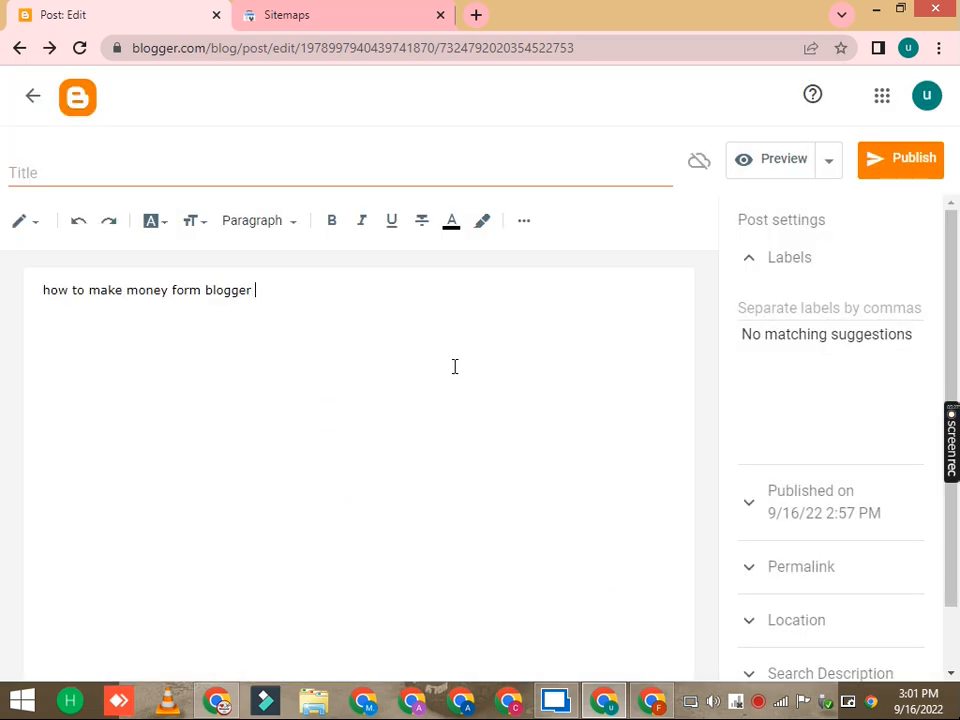
Step: Reselect the post text and give it a red background highlight
{"action": "triple_click", "coordinate": [269, 290]}
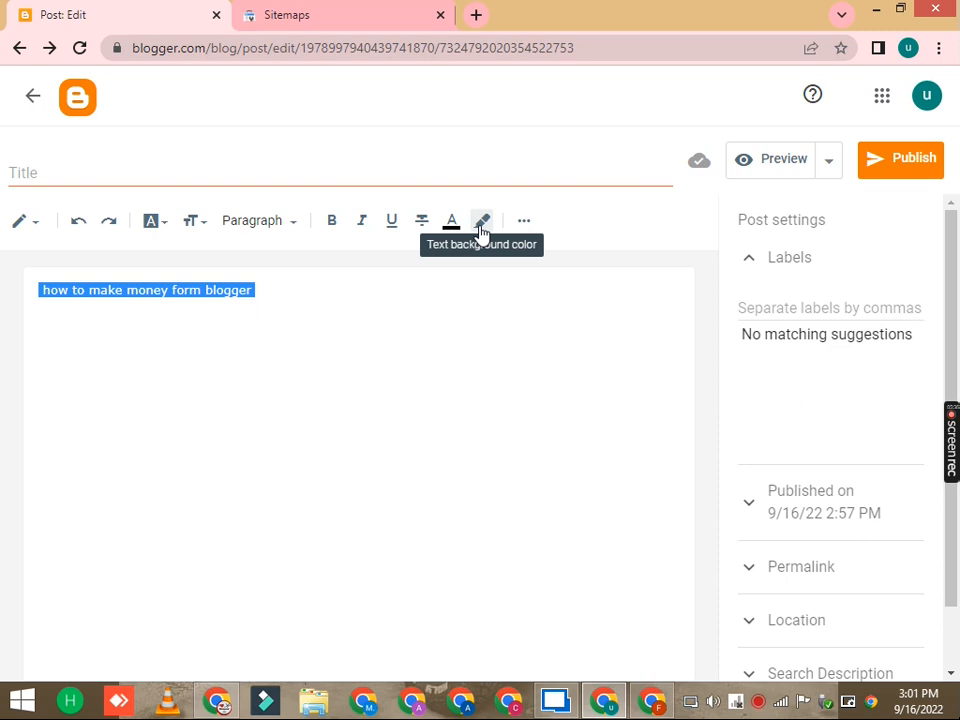
{"action": "left_click", "coordinate": [325, 291]}
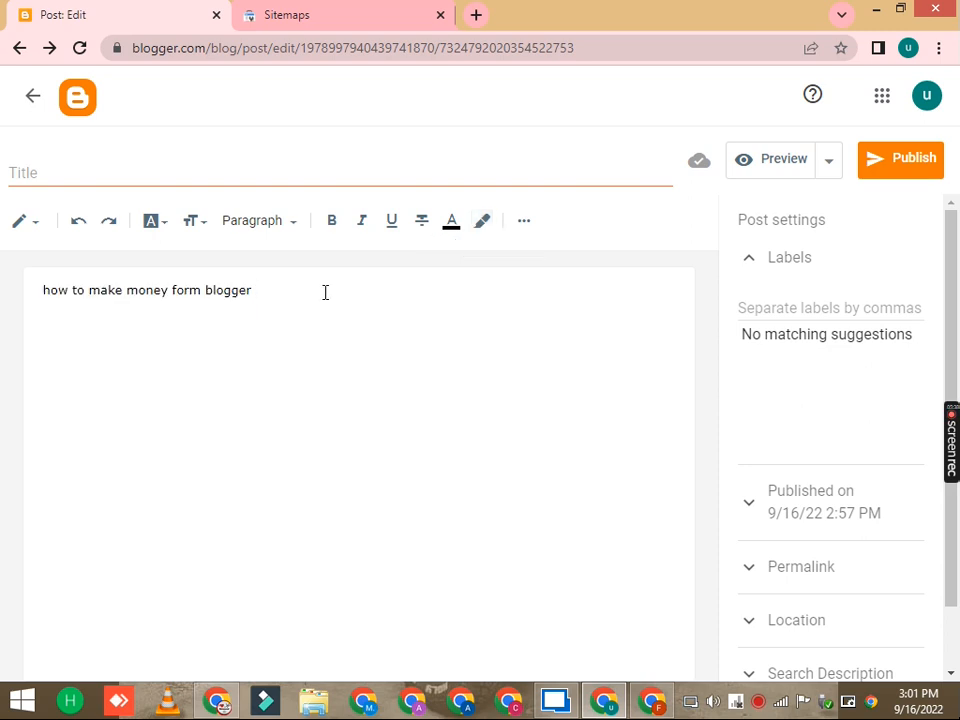
{"action": "triple_click", "coordinate": [325, 291]}
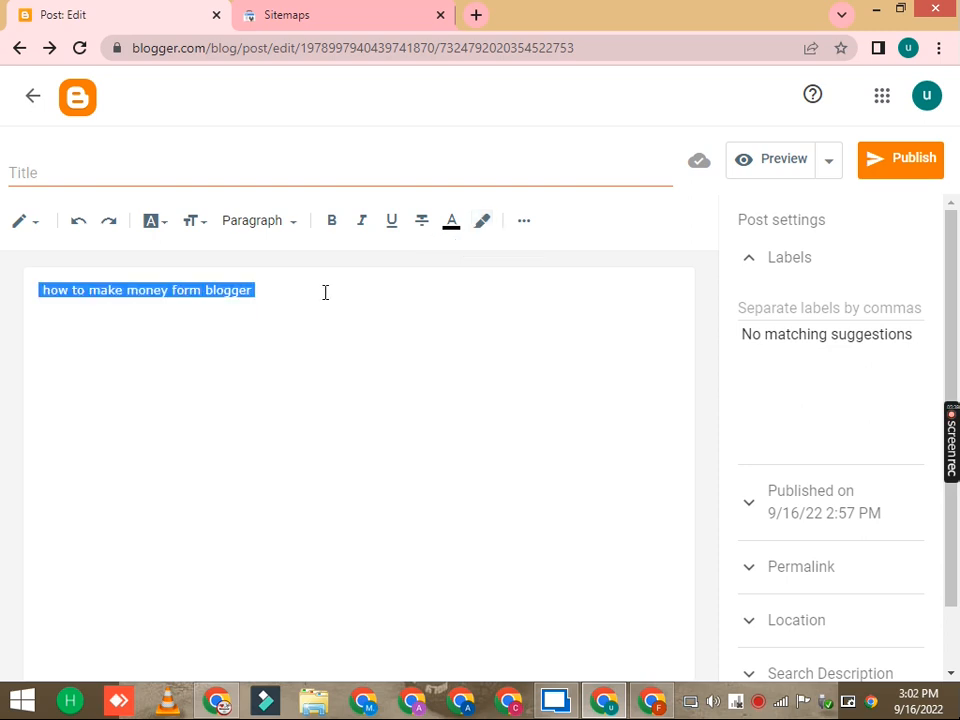
{"action": "left_click", "coordinate": [482, 221]}
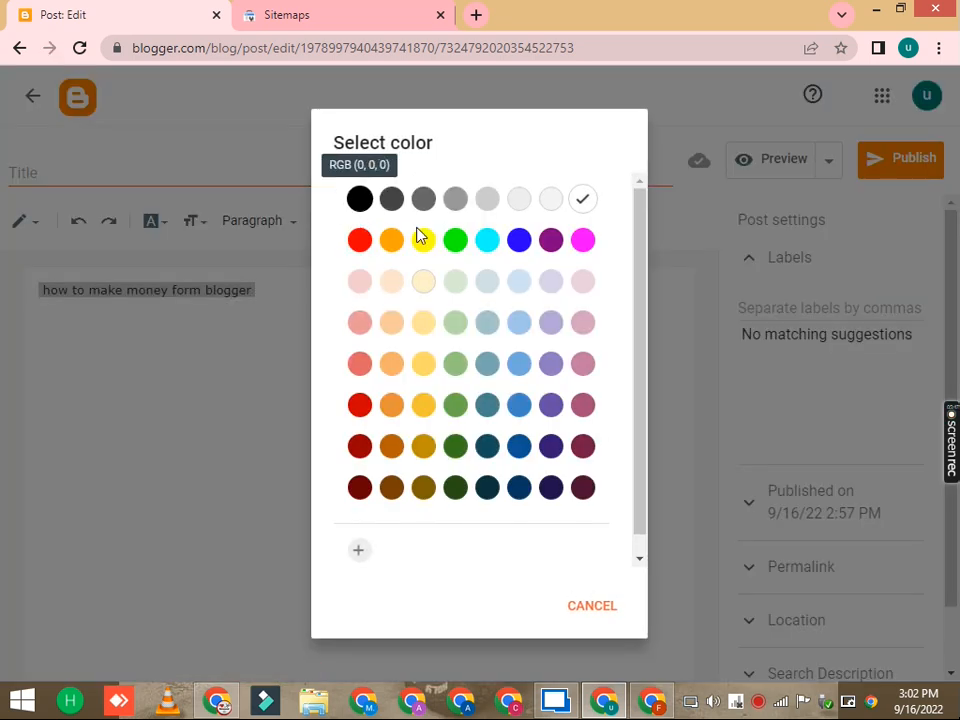
{"action": "left_click", "coordinate": [360, 240]}
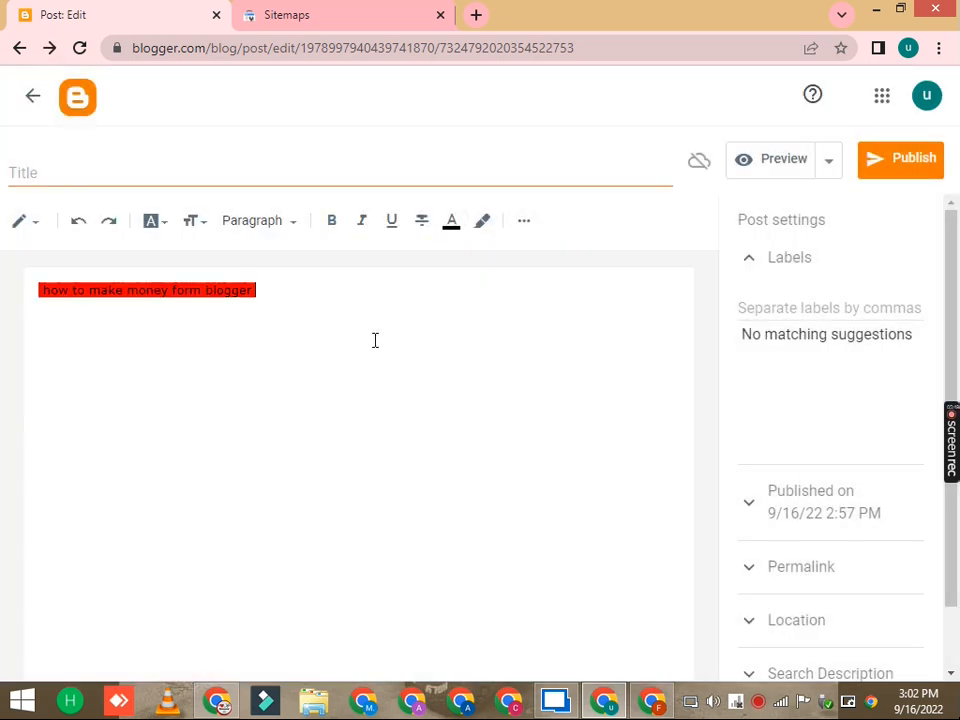
Step: Start typing "how" as the post title
{"action": "triple_click", "coordinate": [87, 290]}
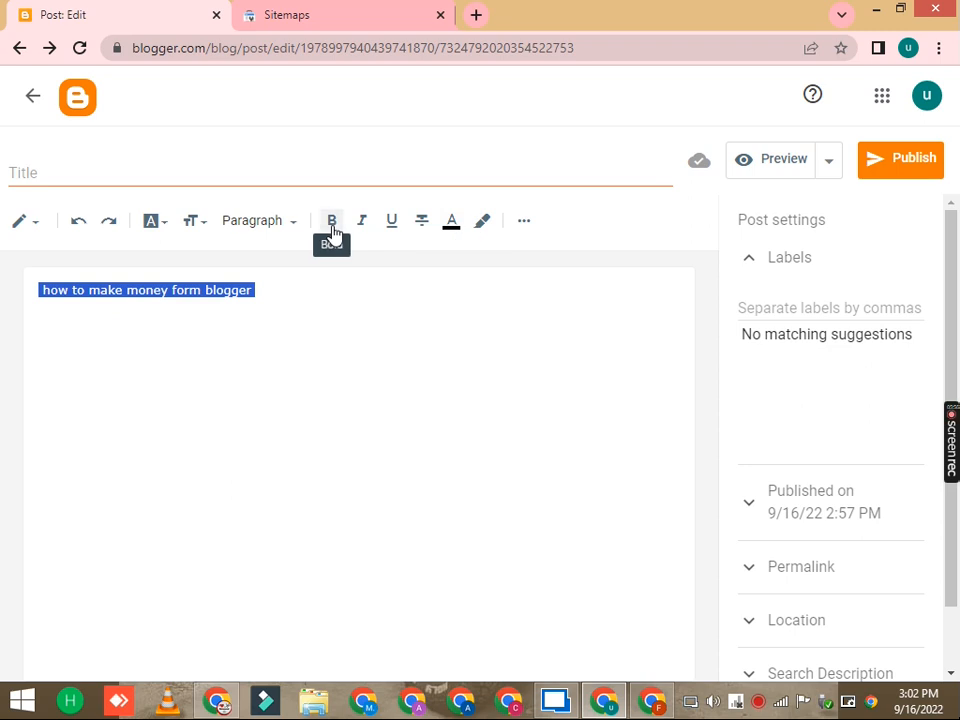
{"action": "left_click", "coordinate": [274, 181]}
{"action": "type", "text": "how"}
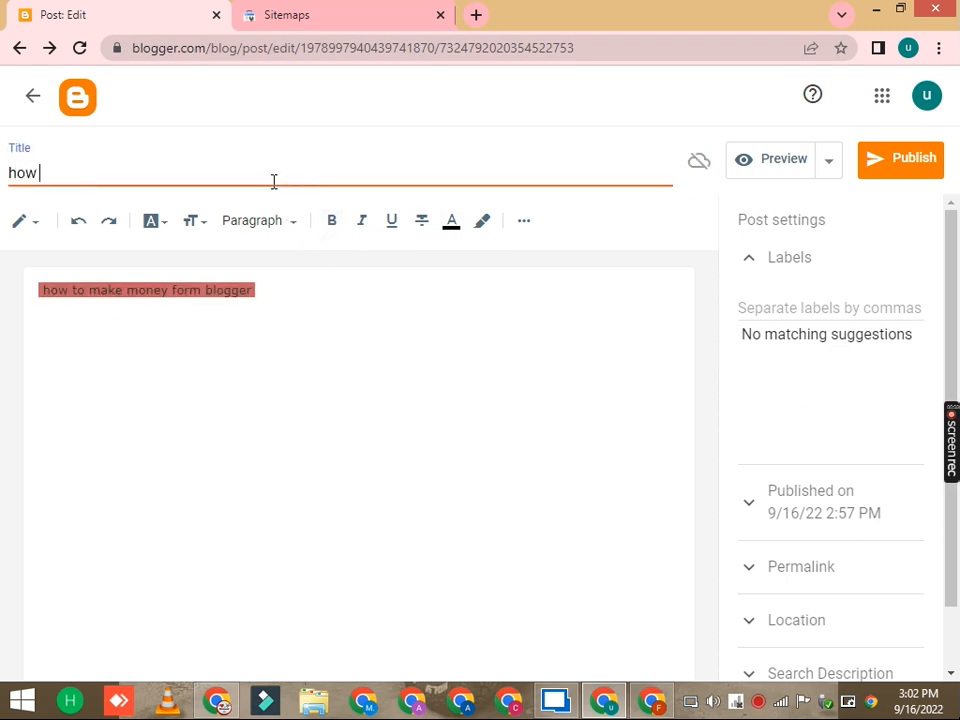
Step: Paste the copied screenrec link into the post body and into the title
{"action": "double_click", "coordinate": [155, 291]}
{"action": "left_click", "coordinate": [155, 291]}
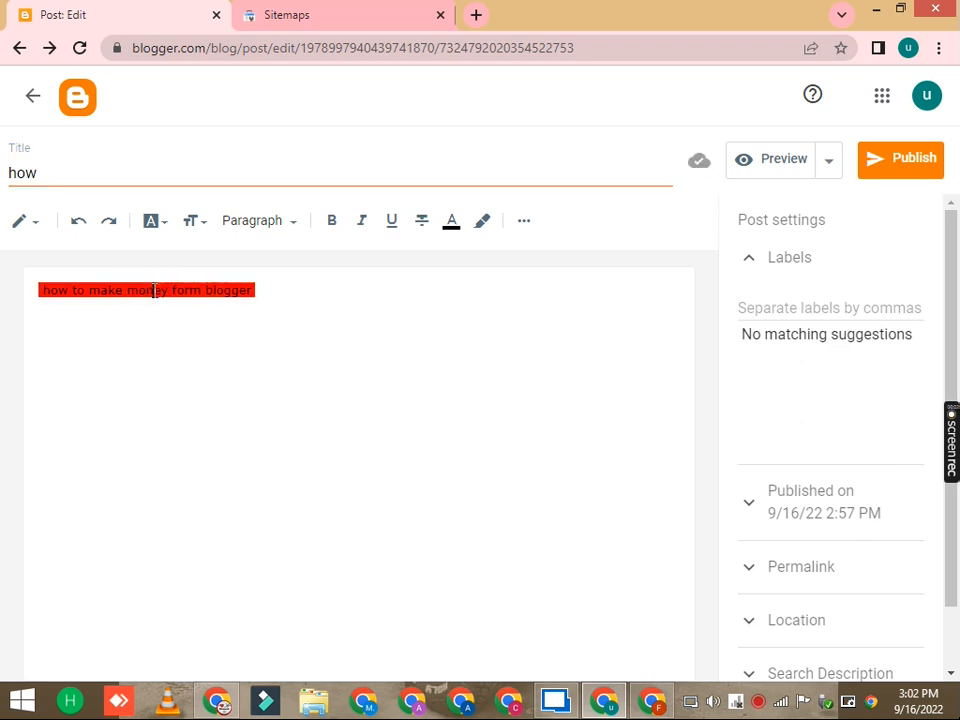
{"action": "triple_click", "coordinate": [155, 291]}
{"action": "right_click", "coordinate": [155, 292]}
{"action": "left_click", "coordinate": [200, 350]}
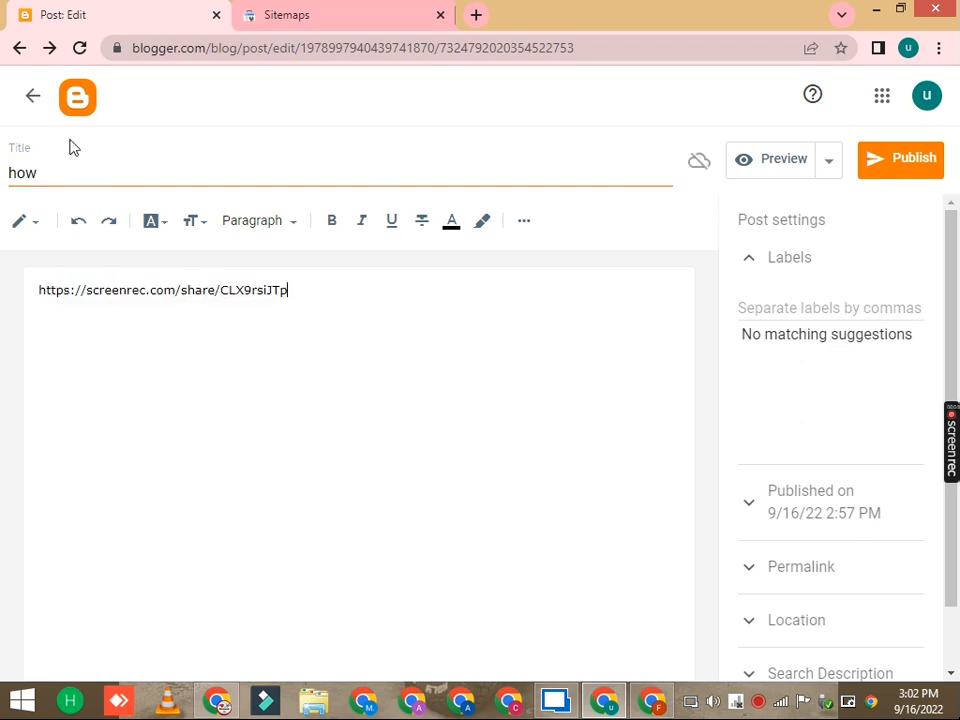
{"action": "double_click", "coordinate": [55, 172]}
{"action": "right_click", "coordinate": [55, 172]}
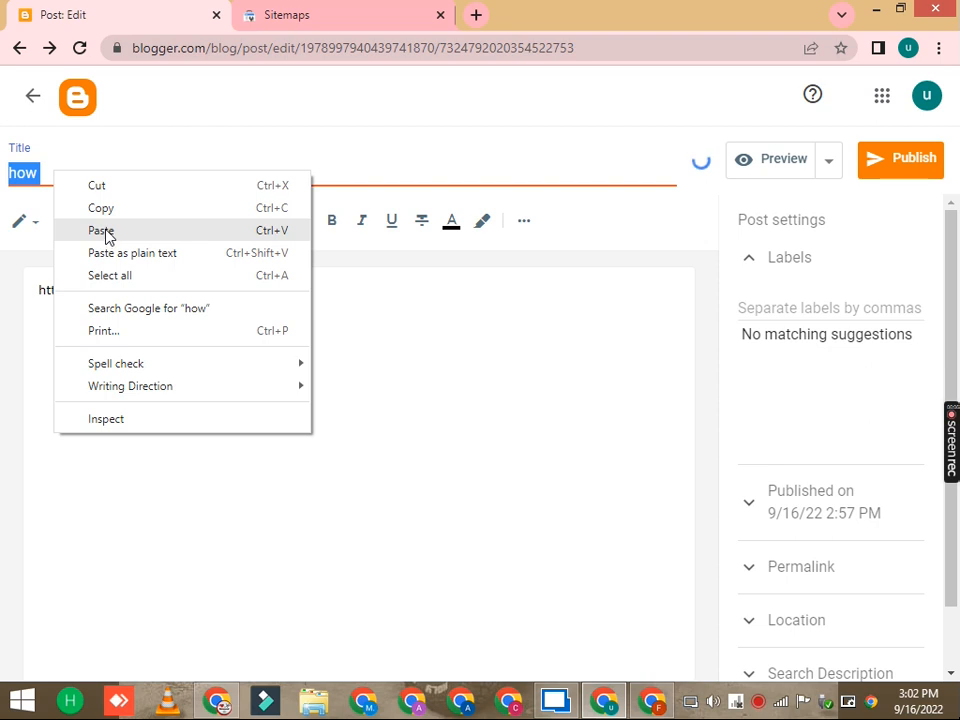
{"action": "left_click", "coordinate": [107, 231]}
Step: Switch to HTML view to examine the post's code, then return to compose view
{"action": "left_click", "coordinate": [40, 228]}
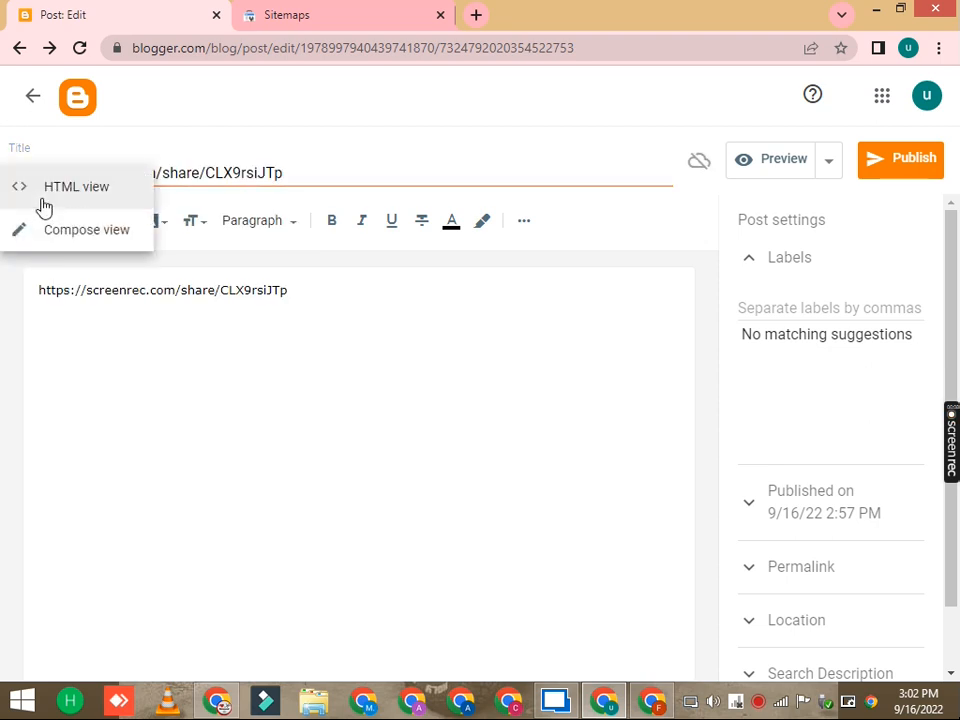
{"action": "left_click", "coordinate": [43, 206]}
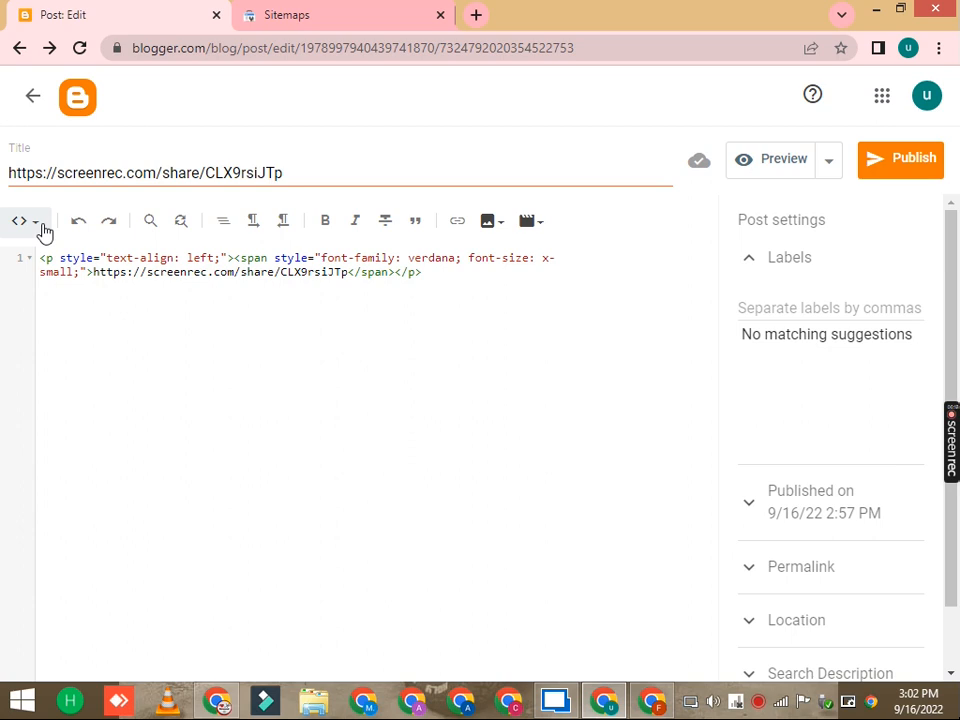
{"action": "double_click", "coordinate": [332, 258]}
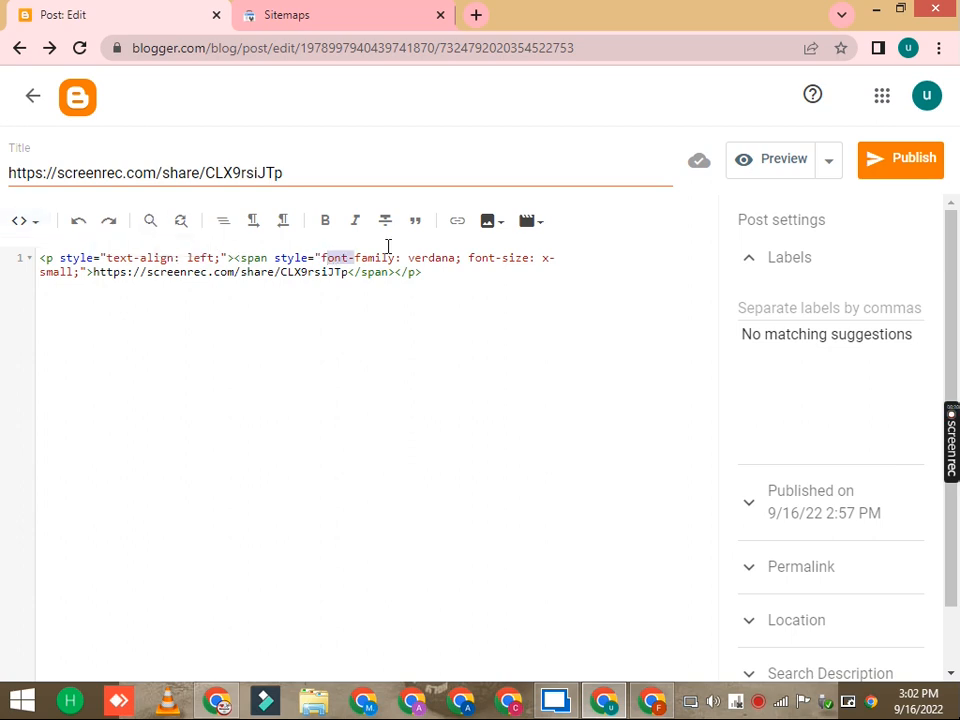
{"action": "key", "text": "shift+Home"}
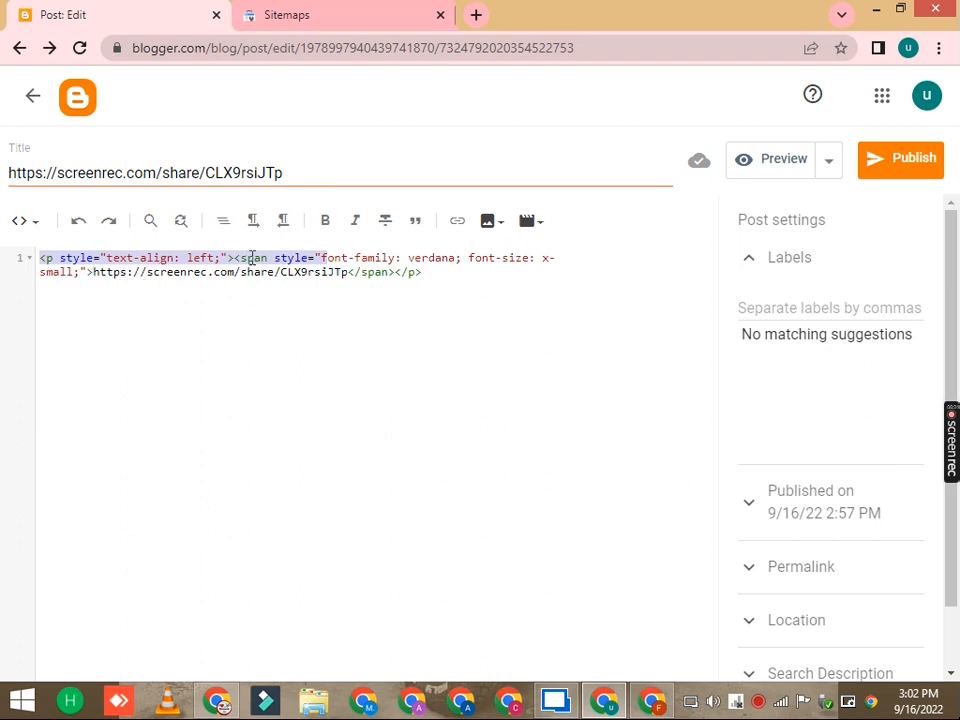
{"action": "left_click", "coordinate": [49, 227]}
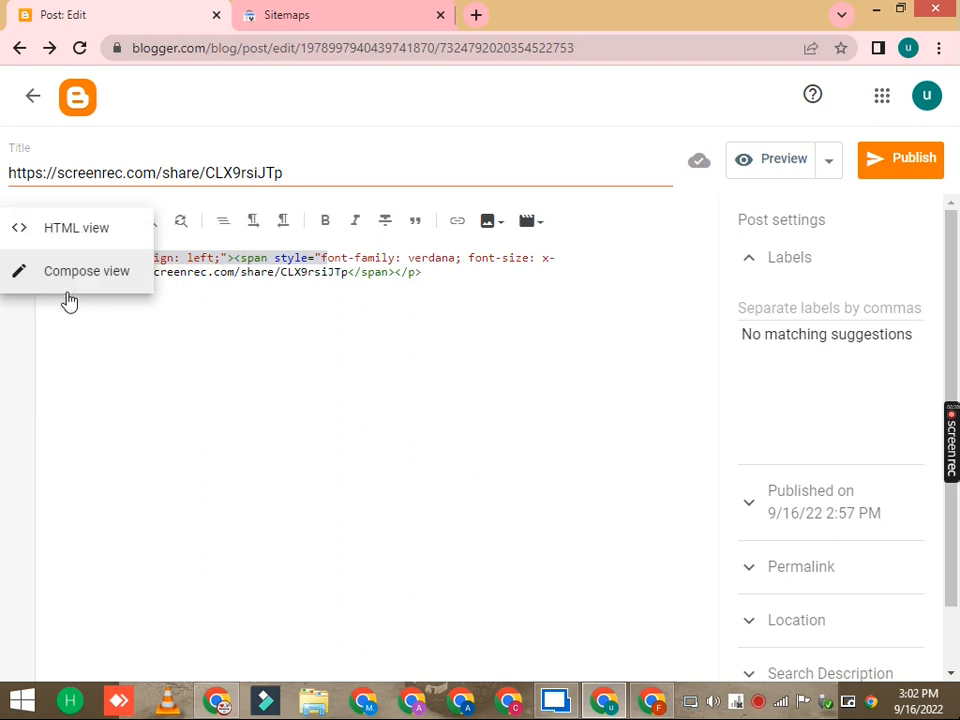
{"action": "left_click", "coordinate": [69, 283]}
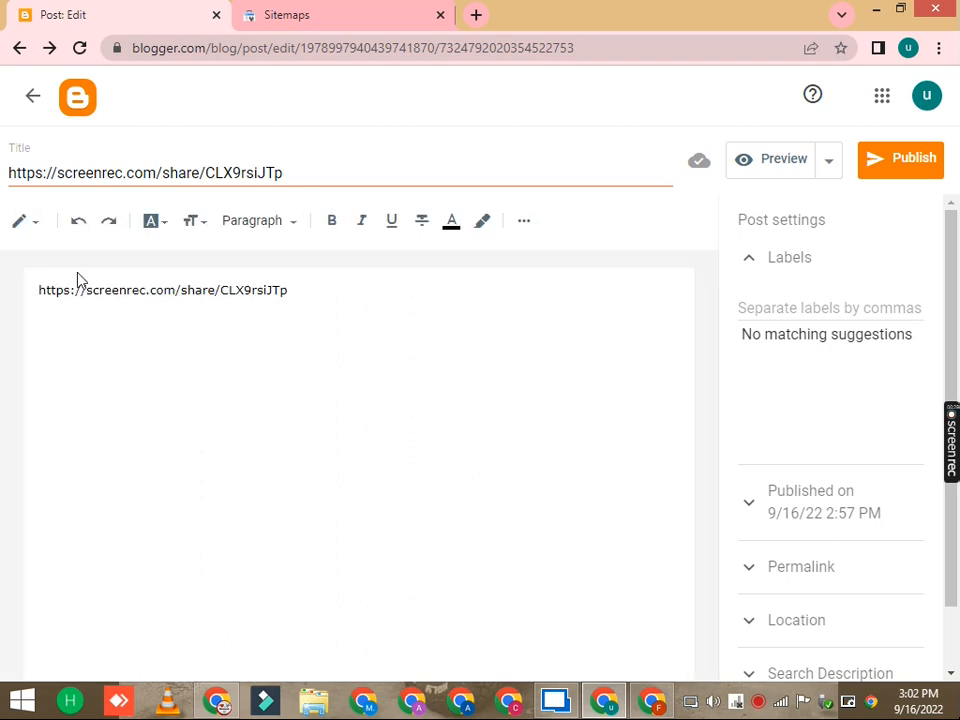
Step: Clear the body and title, then retype "how to make money form blogger" in the post body
{"action": "triple_click", "coordinate": [231, 299]}
{"action": "key", "text": "BackSpace"}
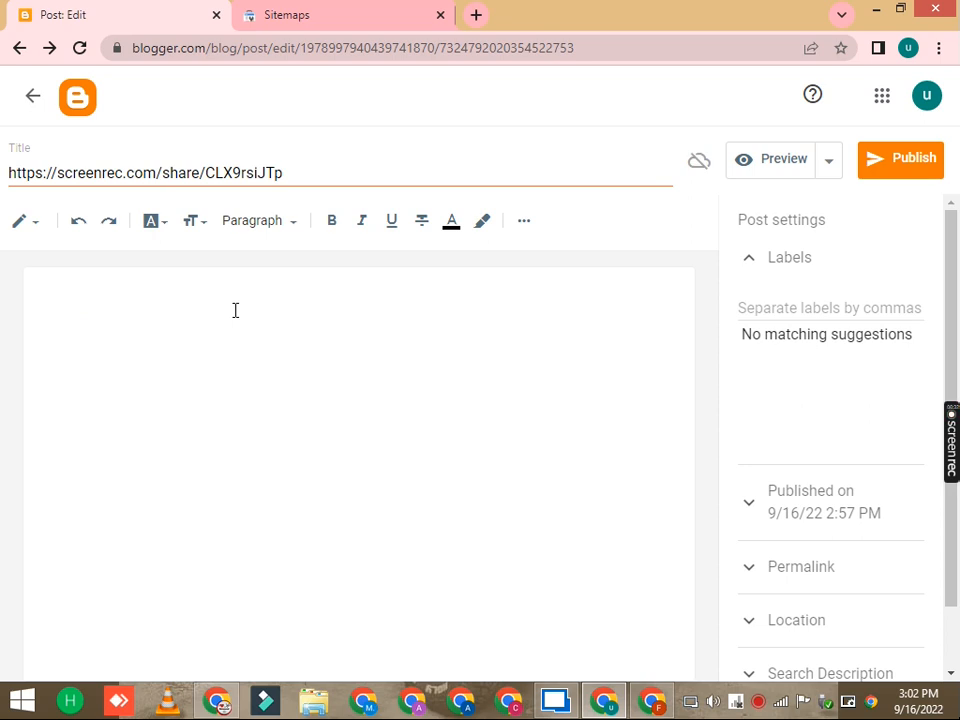
{"action": "double_click", "coordinate": [243, 172]}
{"action": "key", "text": "ctrl+a"}
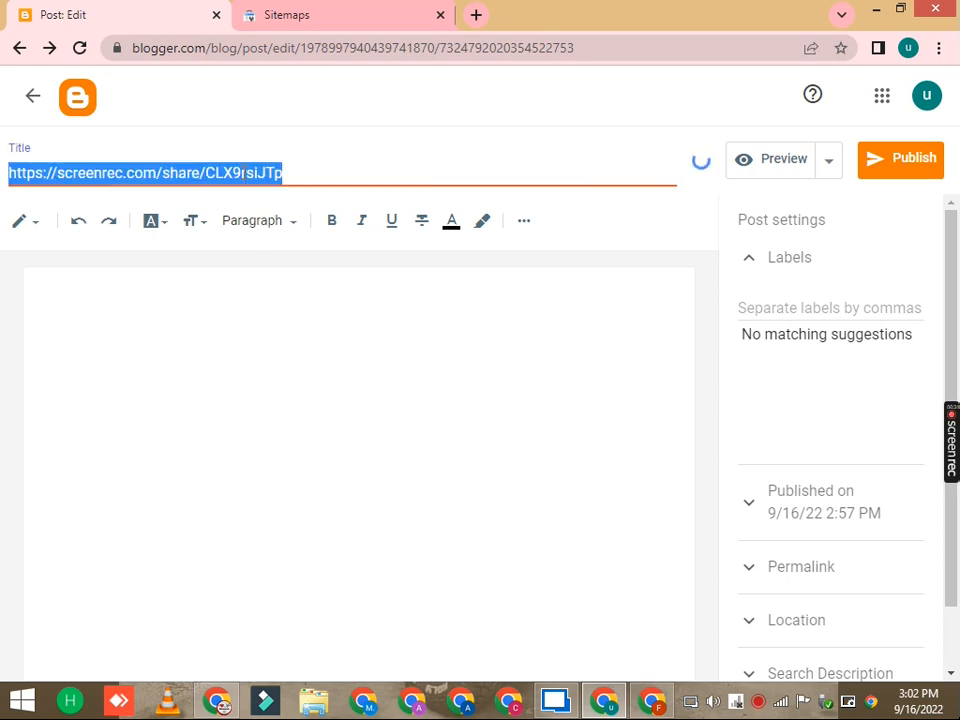
{"action": "key", "text": "BackSpace"}
{"action": "left_click", "coordinate": [70, 309]}
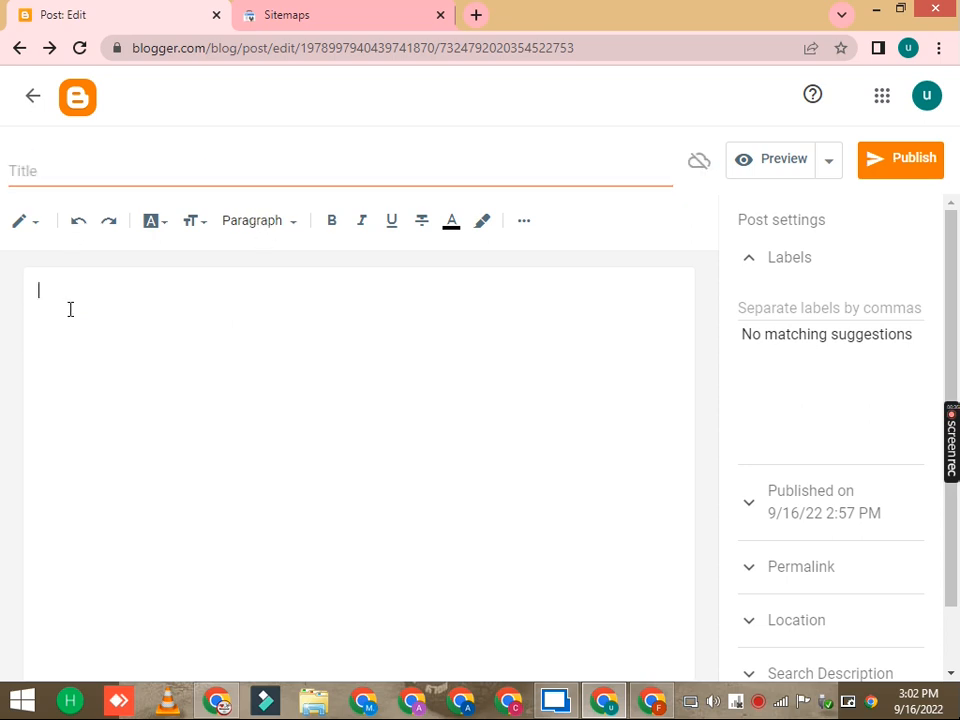
{"action": "type", "text": "how to make money form blogger"}
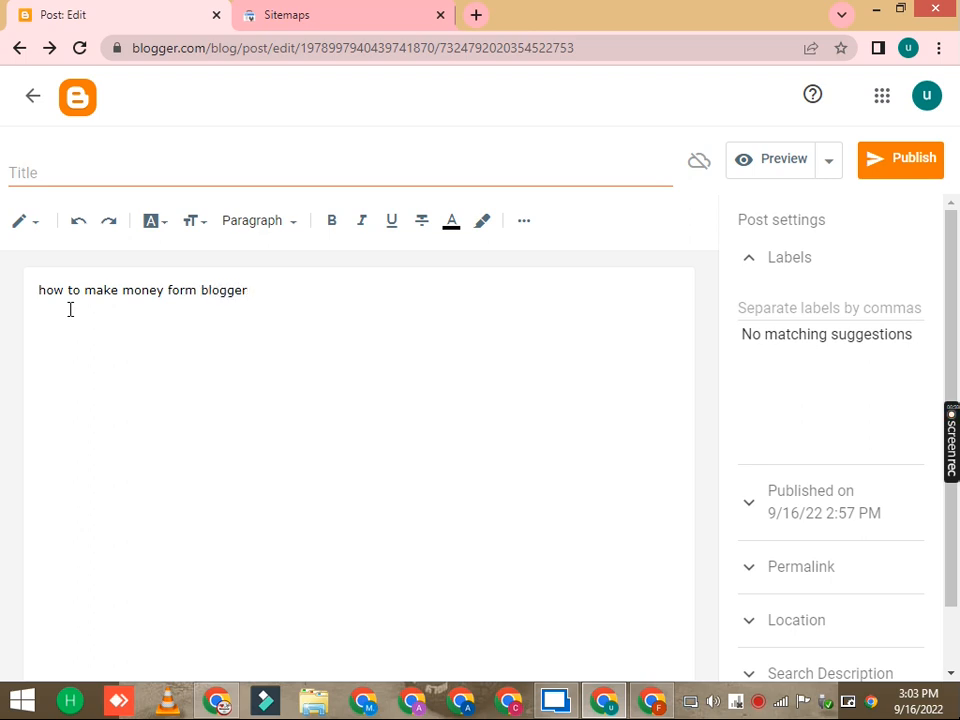
Step: Give the post text a blue background highlight
{"action": "triple_click", "coordinate": [141, 287]}
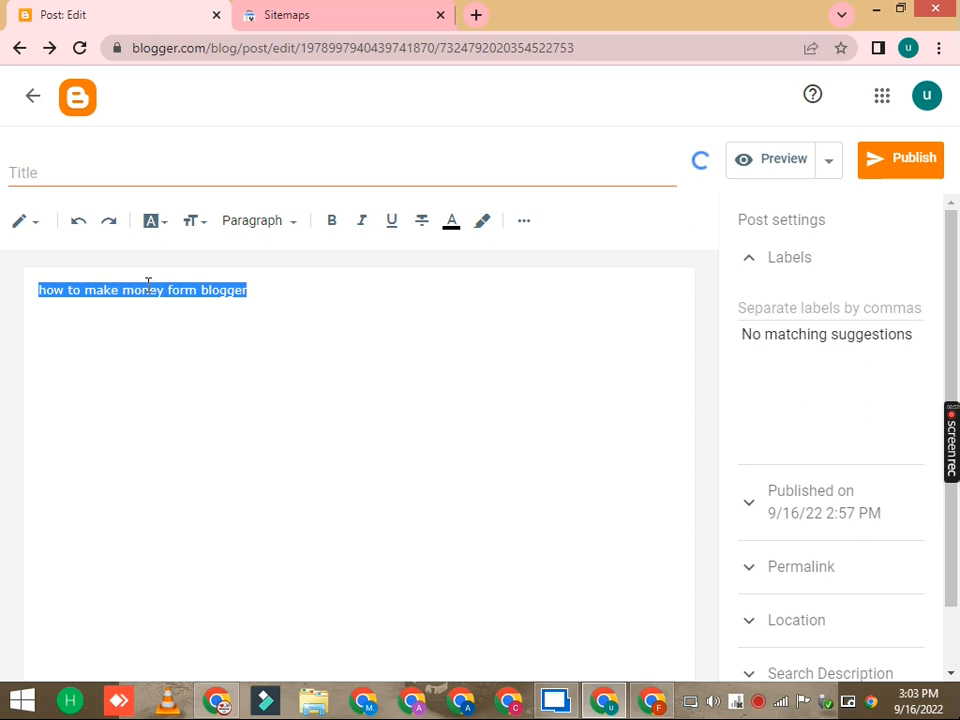
{"action": "left_click", "coordinate": [481, 221]}
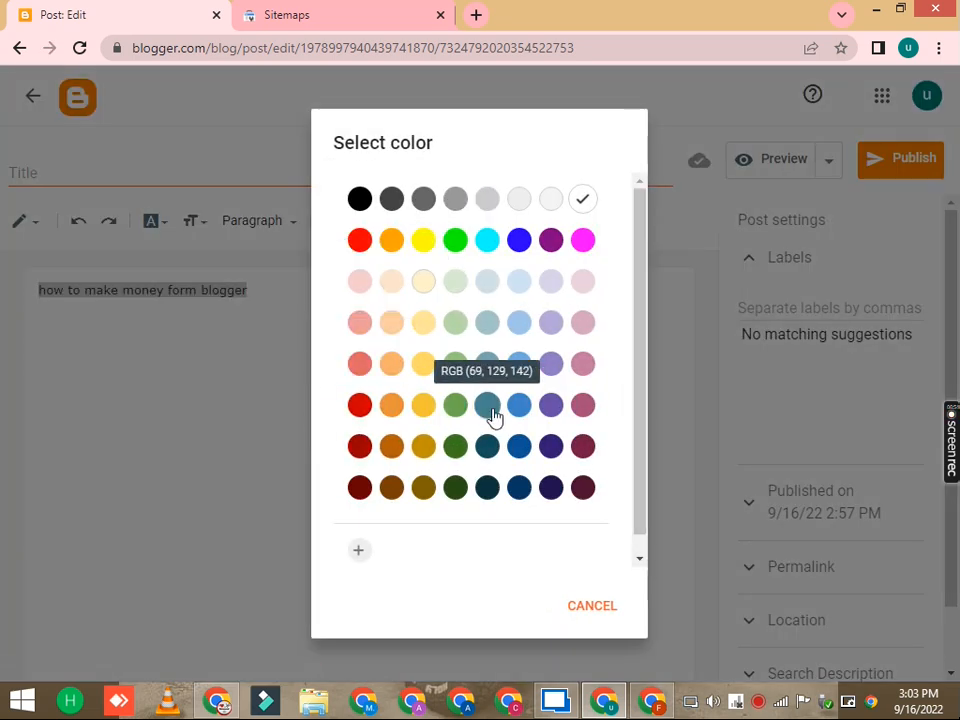
{"action": "left_click", "coordinate": [519, 240]}
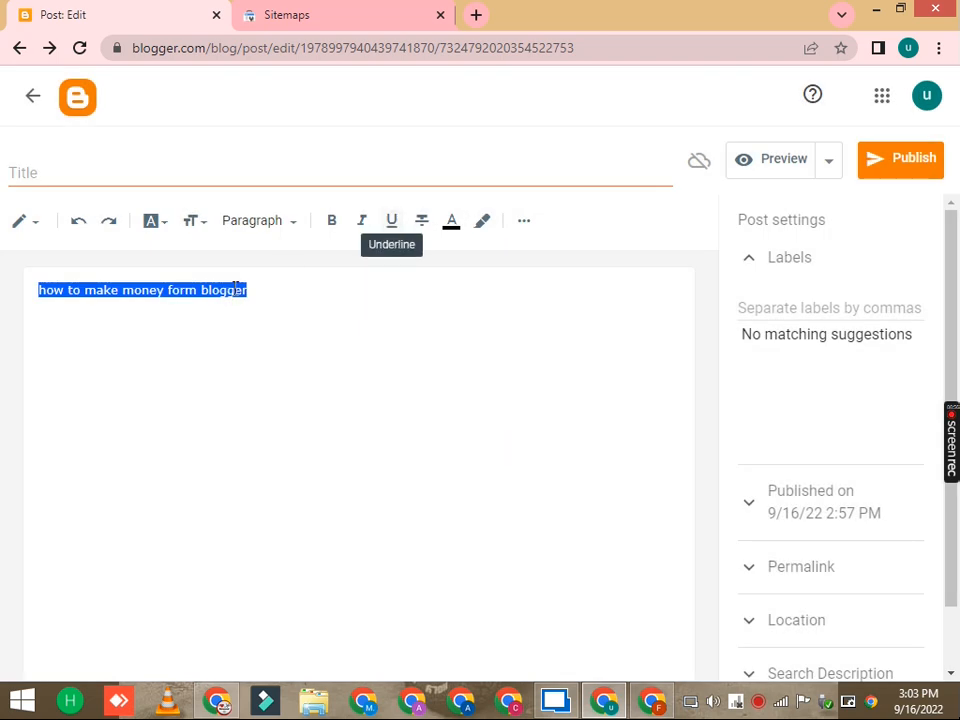
Step: Color the highlighted text red
{"action": "left_click", "coordinate": [450, 222]}
{"action": "left_click", "coordinate": [361, 242]}
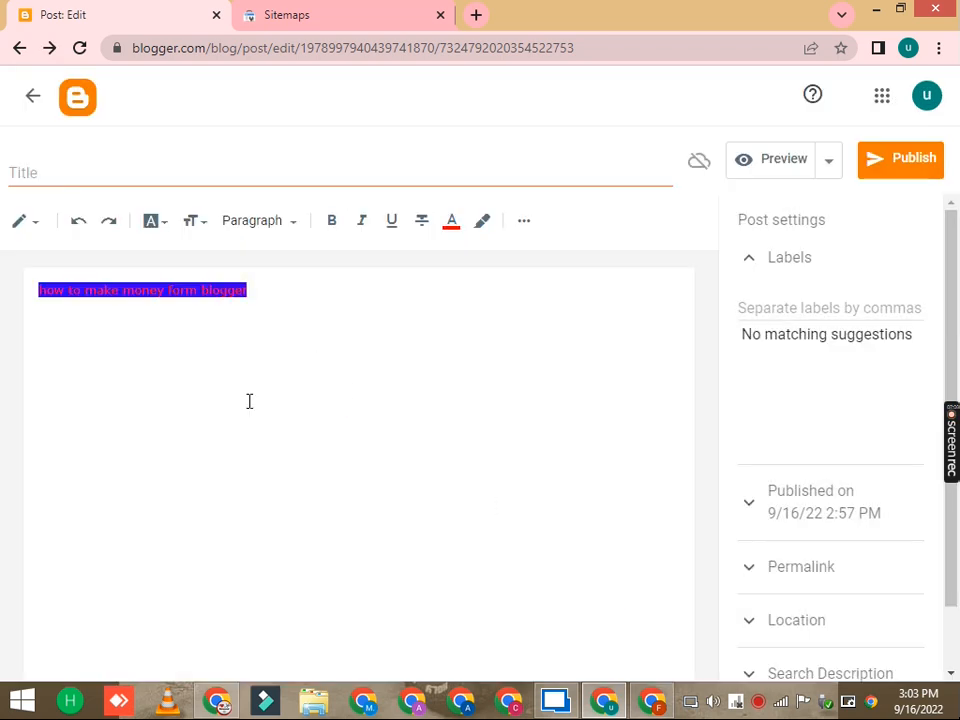
Step: Make the post text italic, bold and underlined
{"action": "triple_click", "coordinate": [226, 296]}
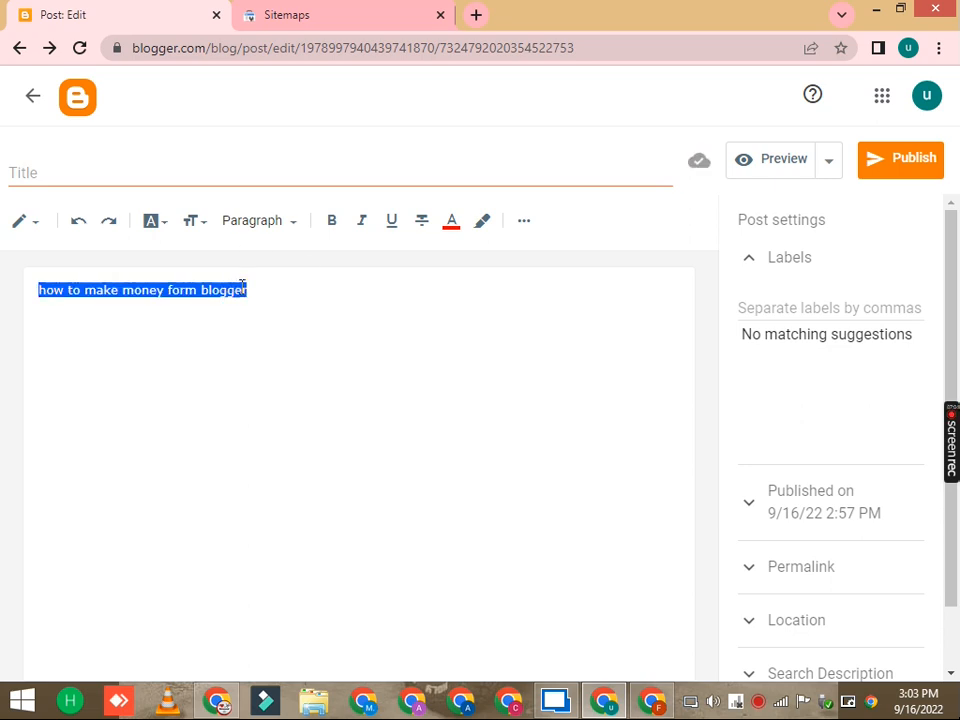
{"action": "left_click", "coordinate": [361, 222]}
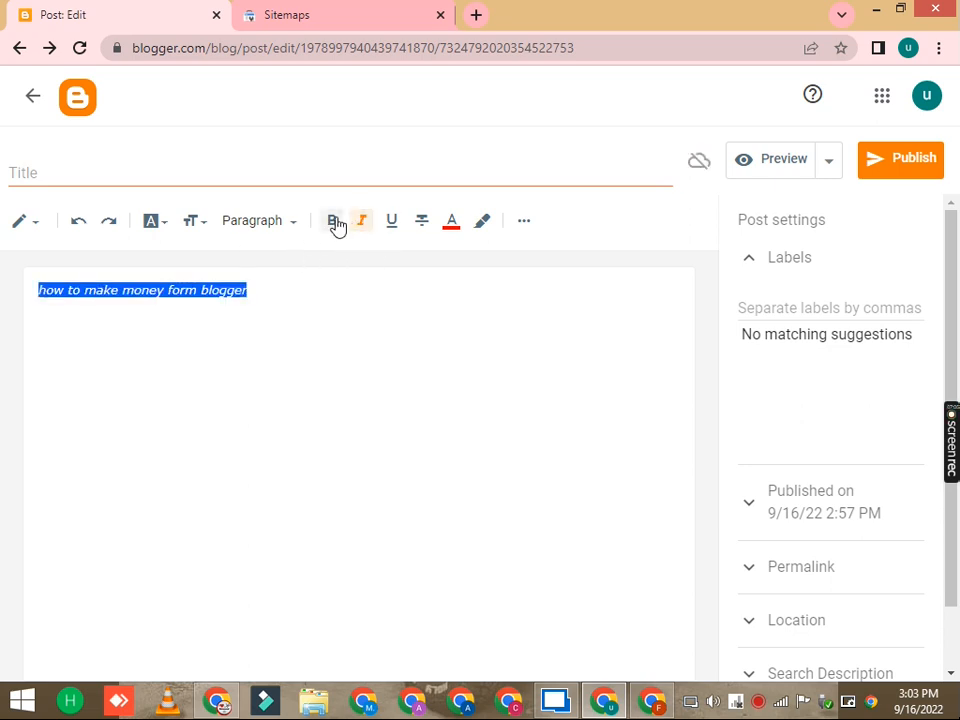
{"action": "left_click", "coordinate": [334, 222]}
{"action": "left_click", "coordinate": [390, 224]}
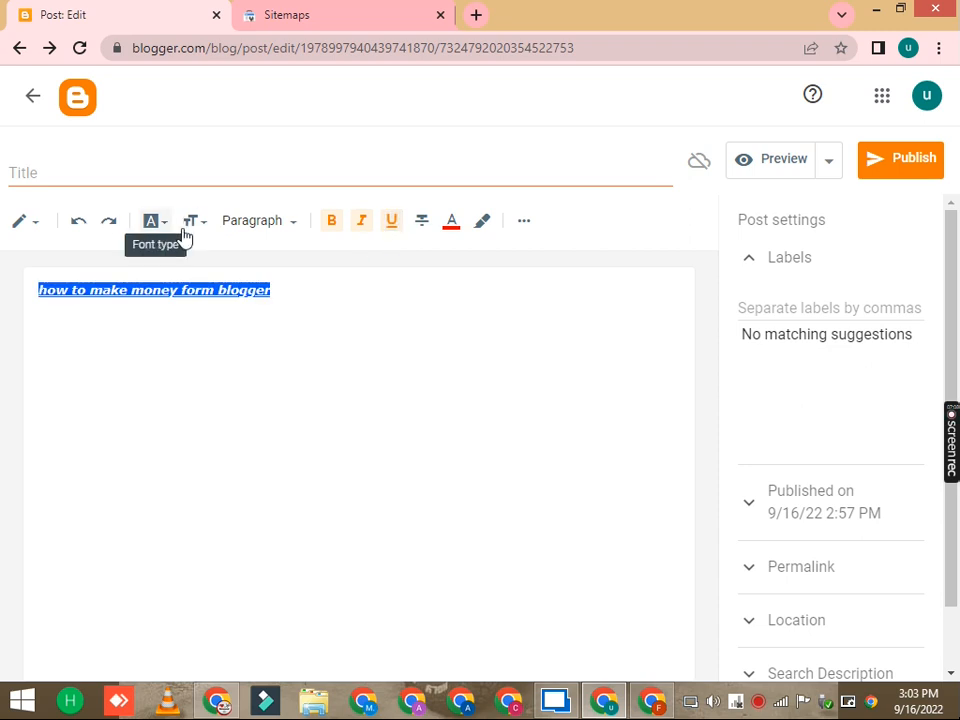
Step: Apply the Heading style to the post text
{"action": "left_click", "coordinate": [250, 229]}
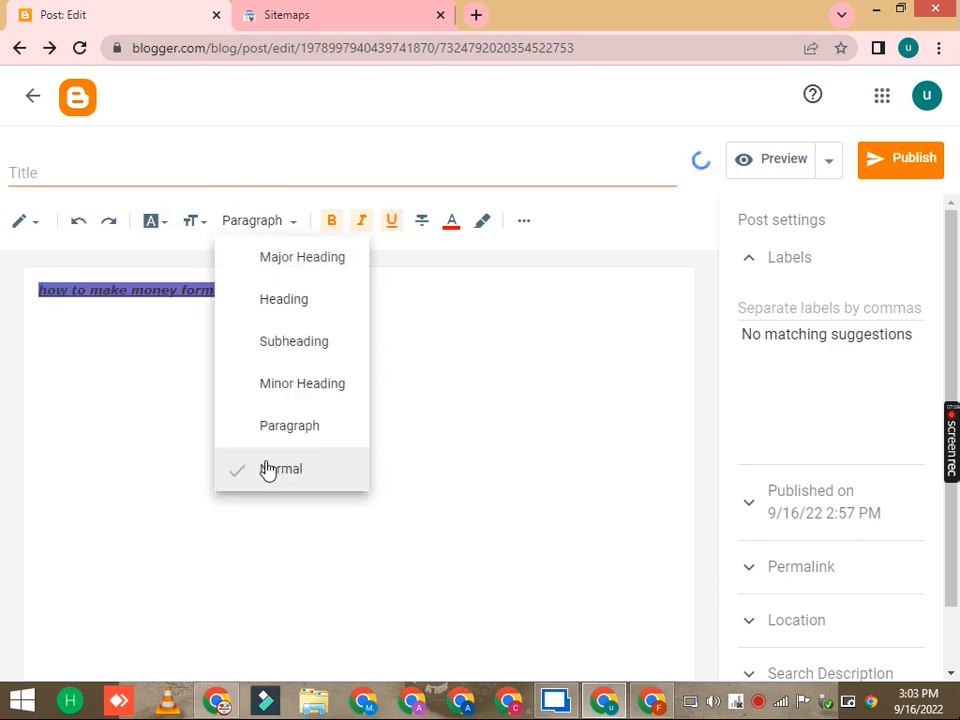
{"action": "left_click", "coordinate": [282, 302]}
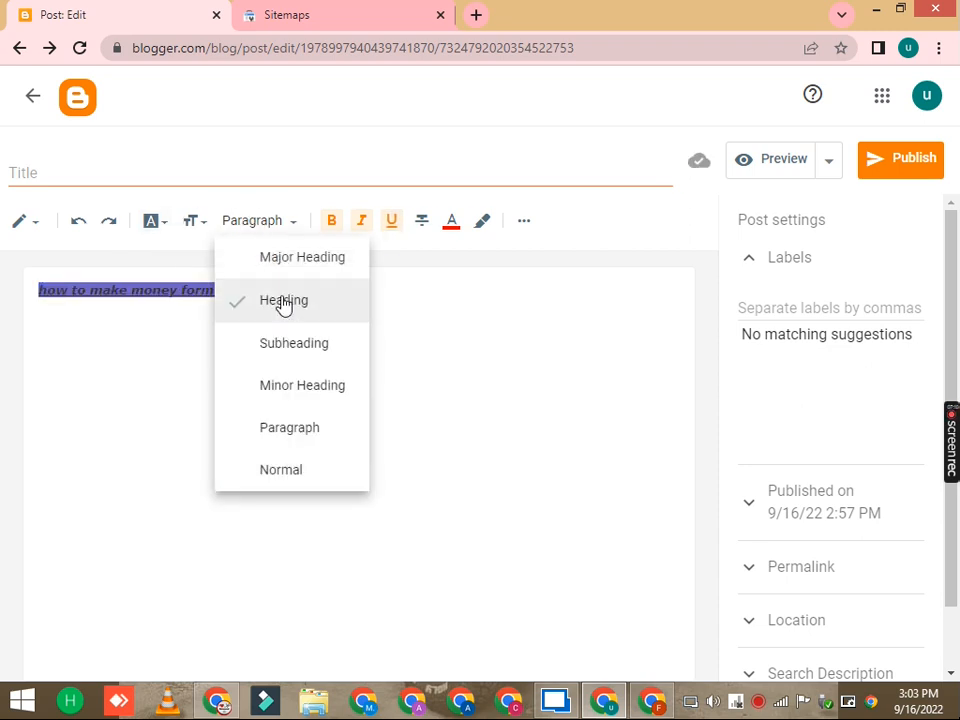
{"action": "left_click", "coordinate": [165, 222]}
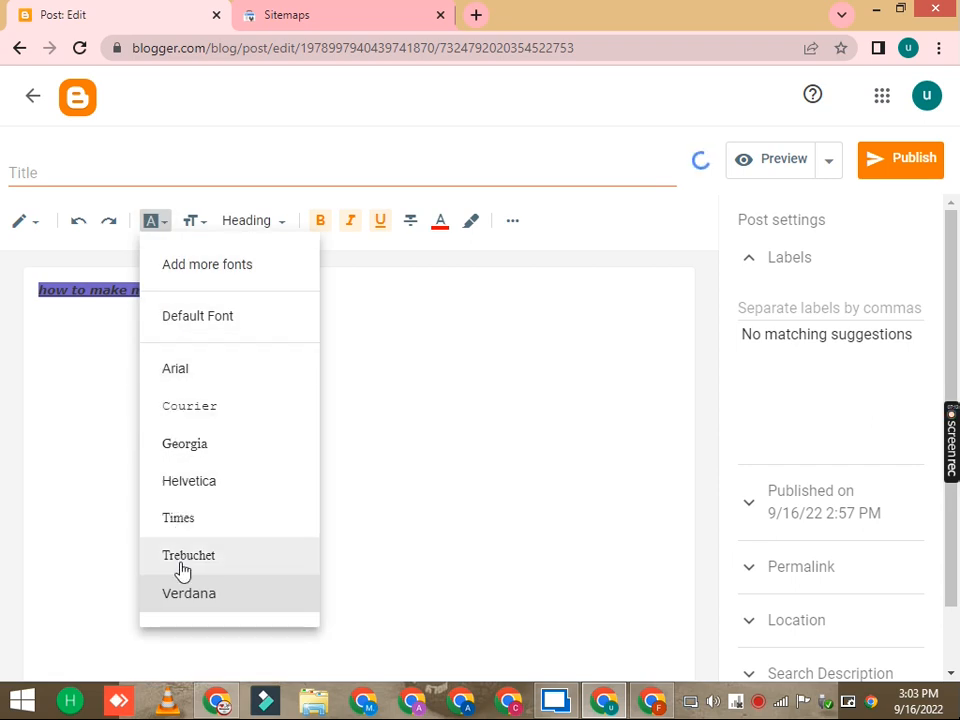
{"action": "left_click", "coordinate": [198, 224]}
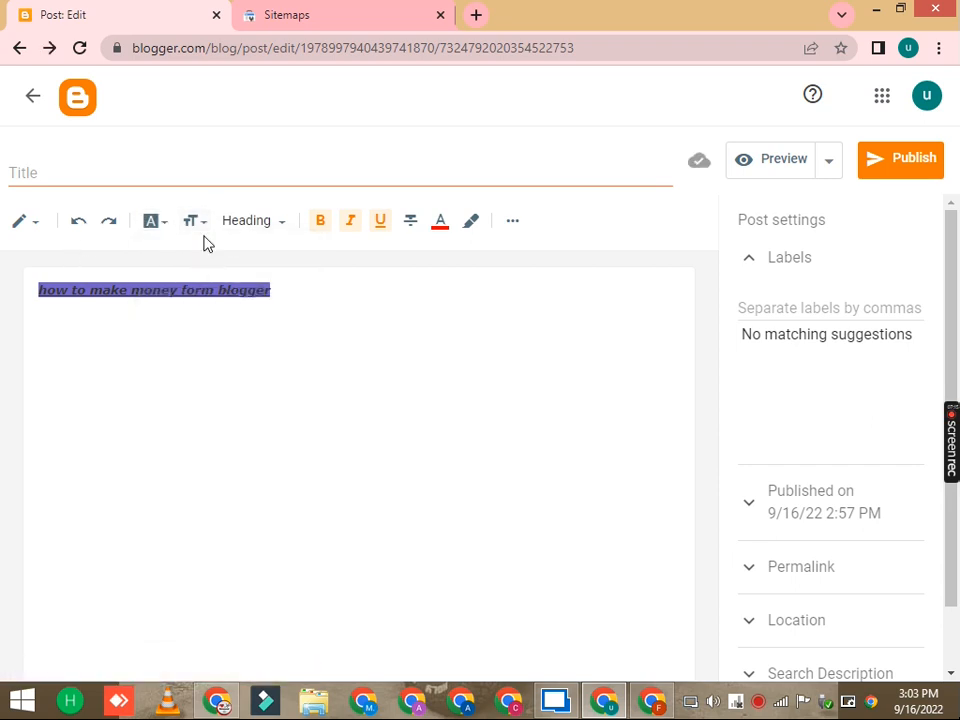
Step: Set the post text size to Largest
{"action": "left_click", "coordinate": [198, 222]}
{"action": "left_click", "coordinate": [206, 455]}
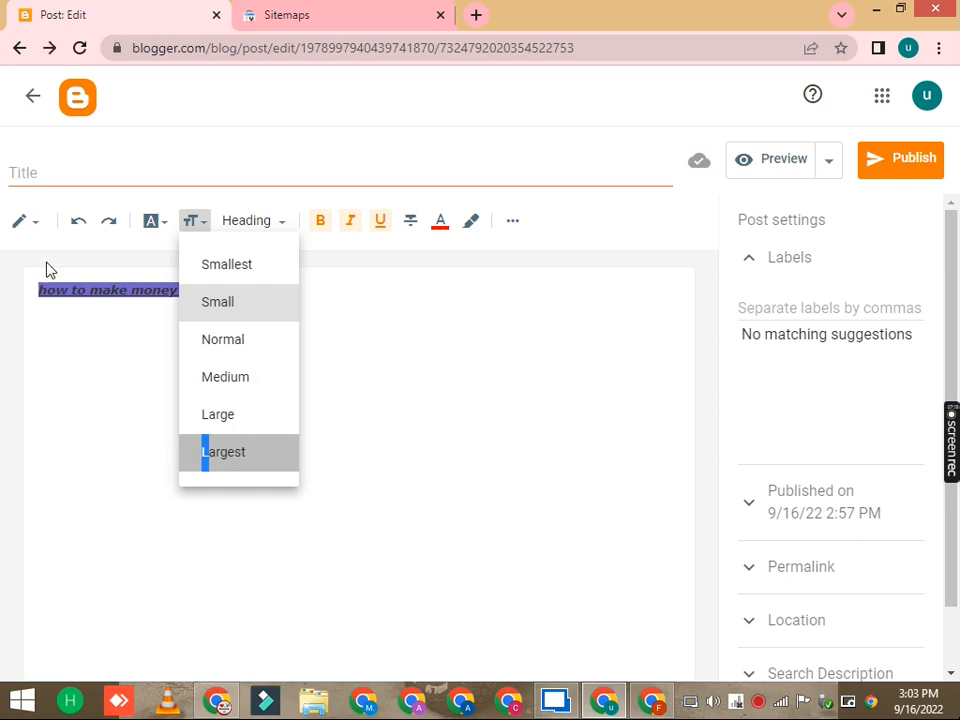
Step: View the post's HTML source, then return to the compose view
{"action": "left_click", "coordinate": [34, 227]}
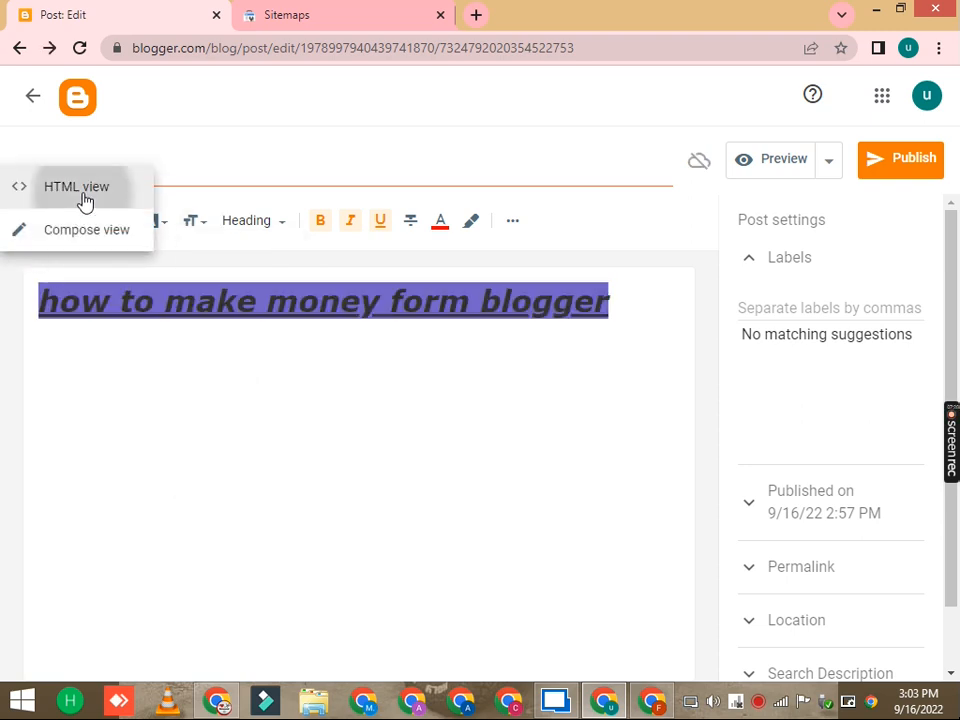
{"action": "left_click", "coordinate": [85, 198]}
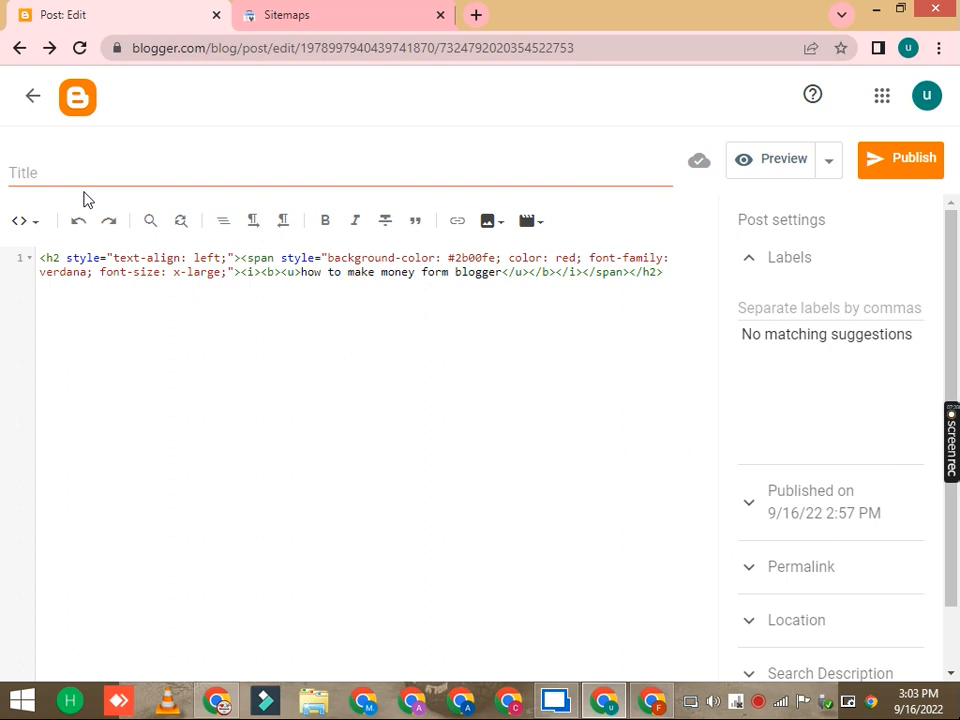
{"action": "left_click", "coordinate": [29, 222]}
{"action": "left_click", "coordinate": [50, 283]}
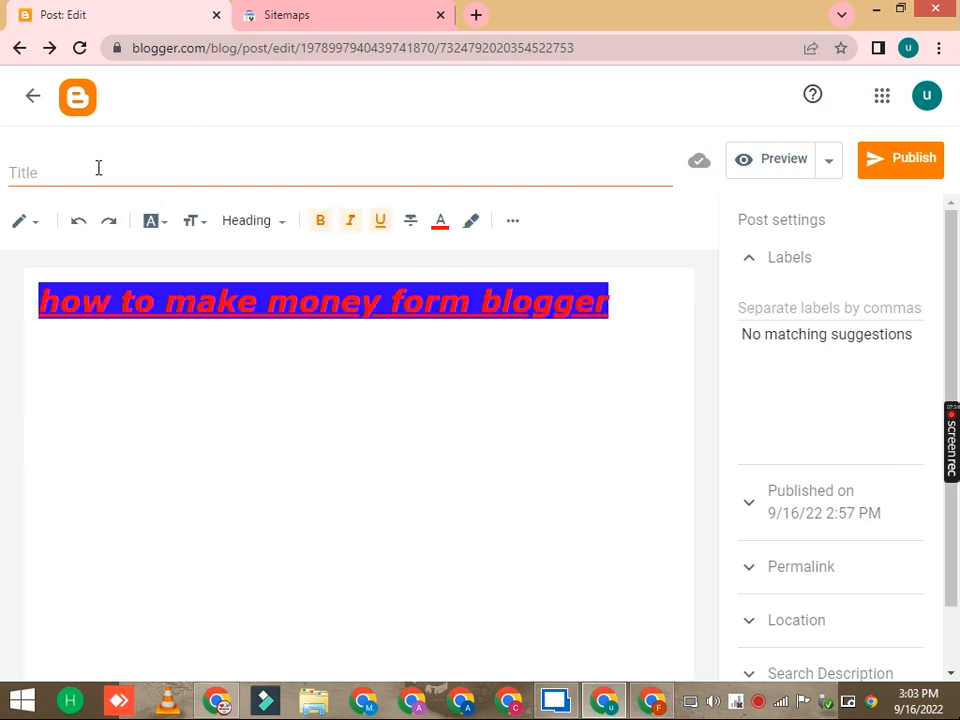
{"action": "right_click", "coordinate": [96, 170]}
{"action": "left_click", "coordinate": [136, 283]}
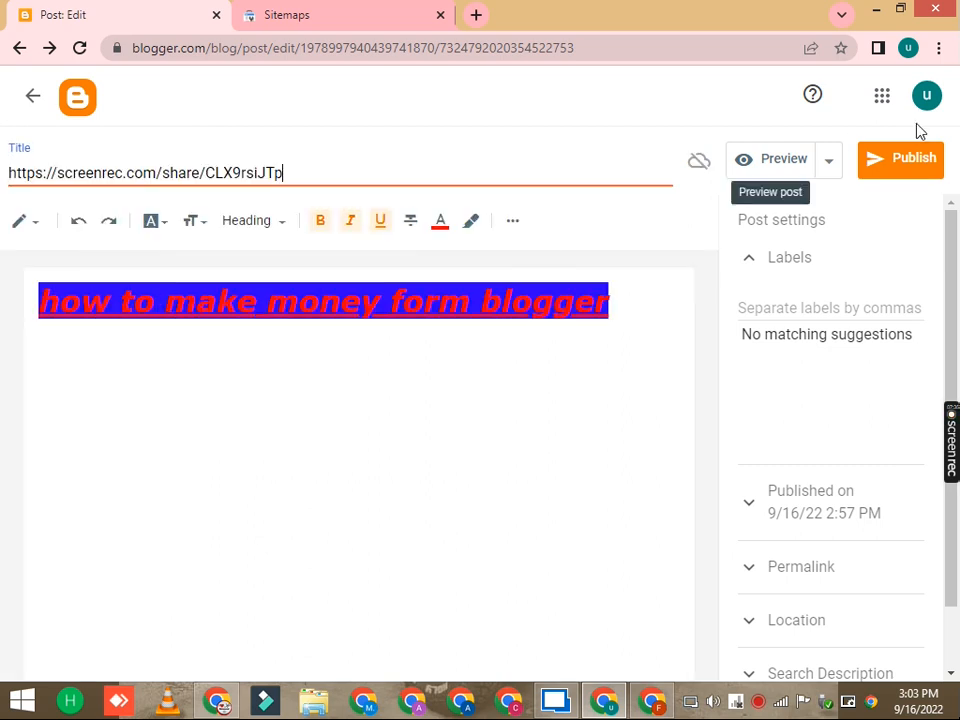
{"action": "triple_click", "coordinate": [312, 179]}
{"action": "key", "text": "BackSpace"}
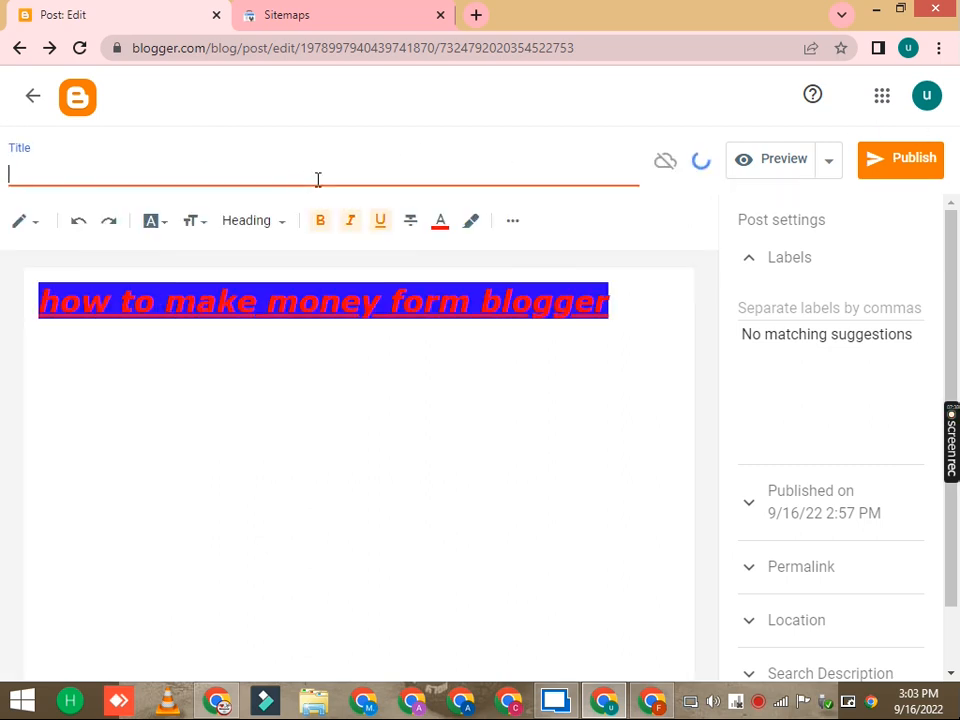
Step: Copy the post text and paste it as the post title
{"action": "triple_click", "coordinate": [381, 306]}
{"action": "right_click", "coordinate": [372, 311]}
{"action": "left_click", "coordinate": [420, 346]}
{"action": "right_click", "coordinate": [311, 183]}
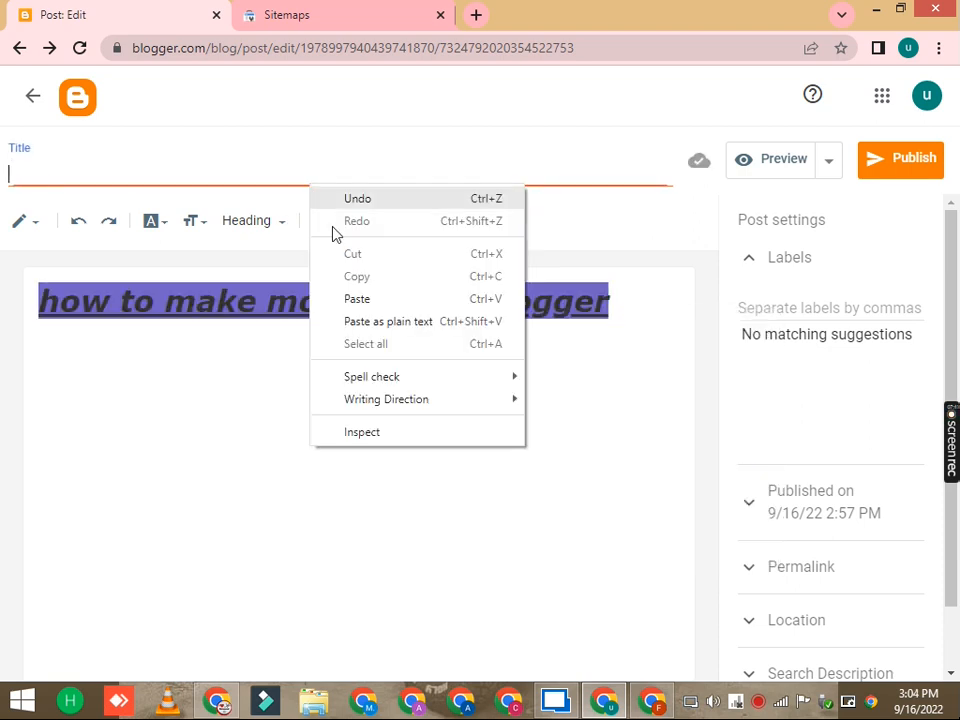
{"action": "left_click", "coordinate": [358, 300]}
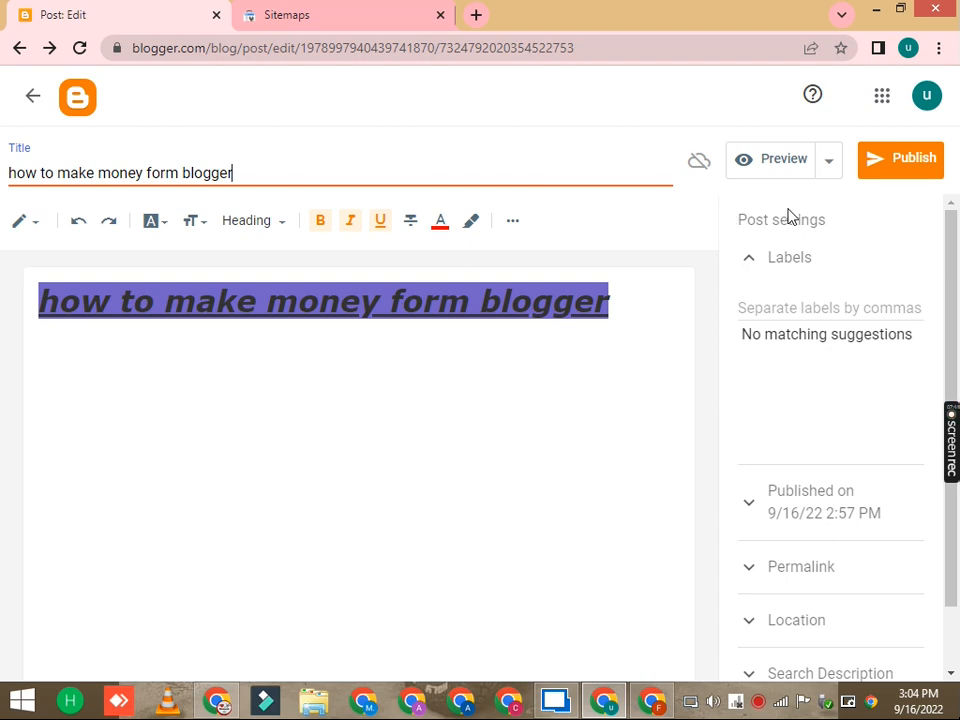
Step: Publish the post and confirm publishing
{"action": "left_click", "coordinate": [786, 310]}
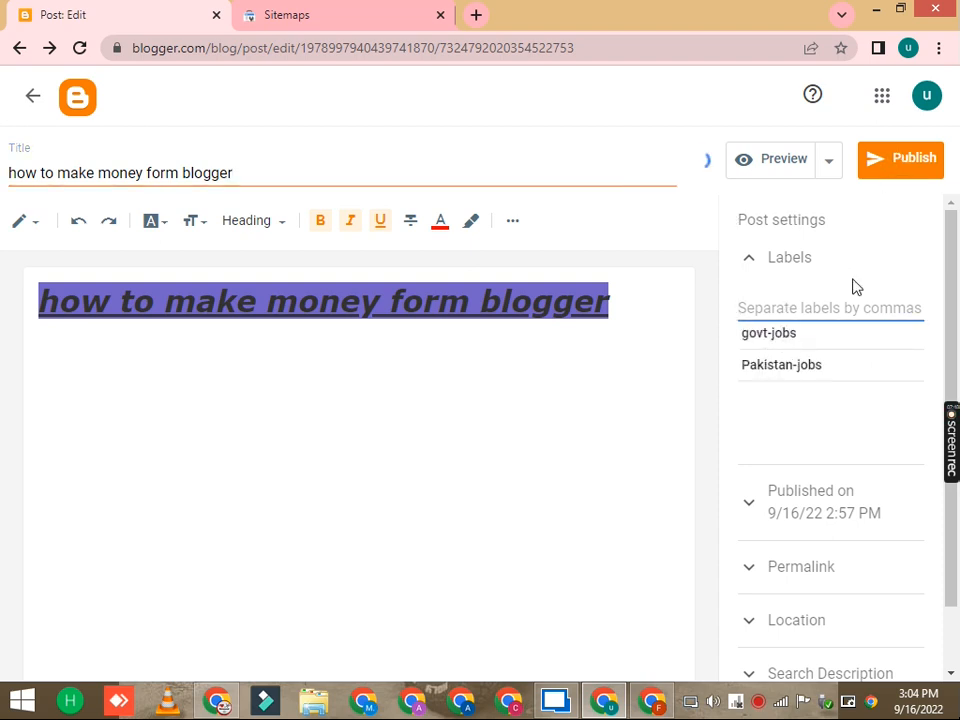
{"action": "left_click", "coordinate": [880, 160]}
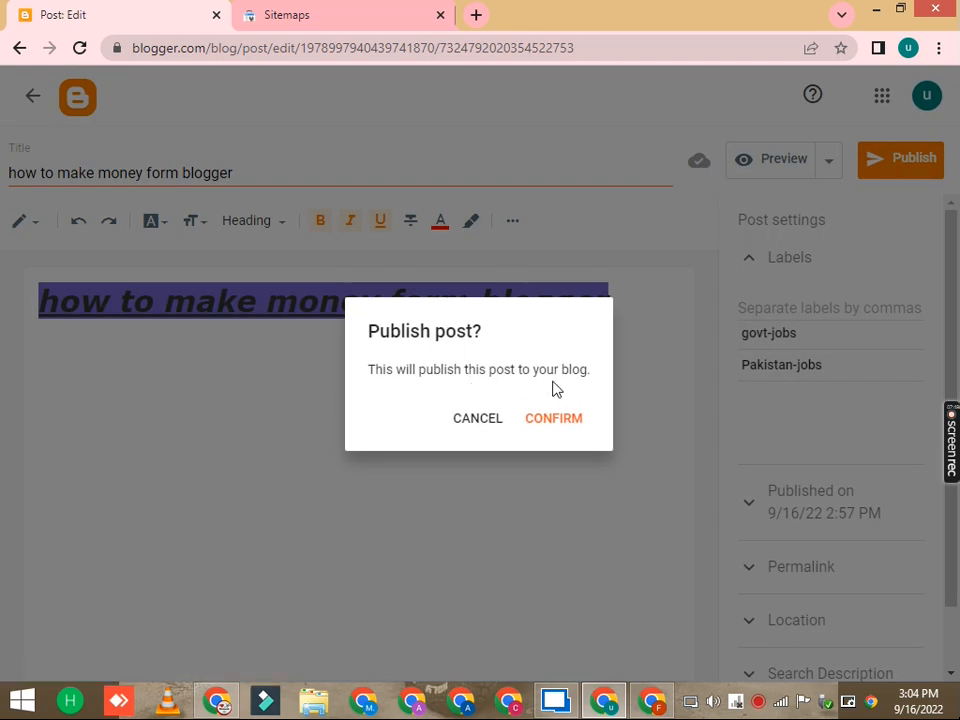
{"action": "left_click", "coordinate": [555, 418]}
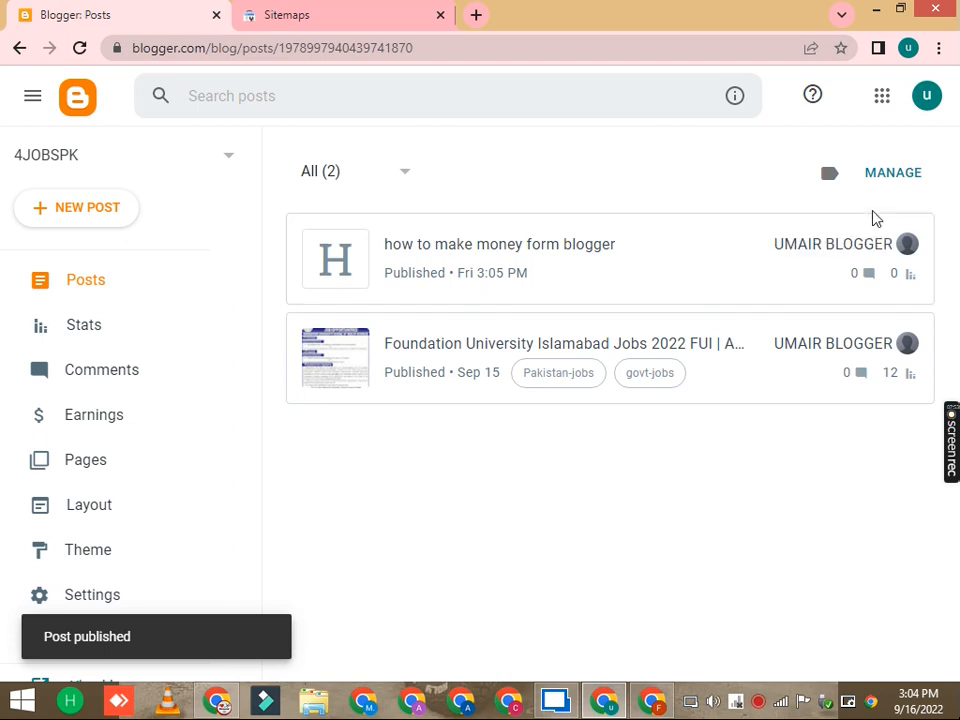
Step: View the published post on the blog, then return to the posts list
{"action": "left_click", "coordinate": [866, 244]}
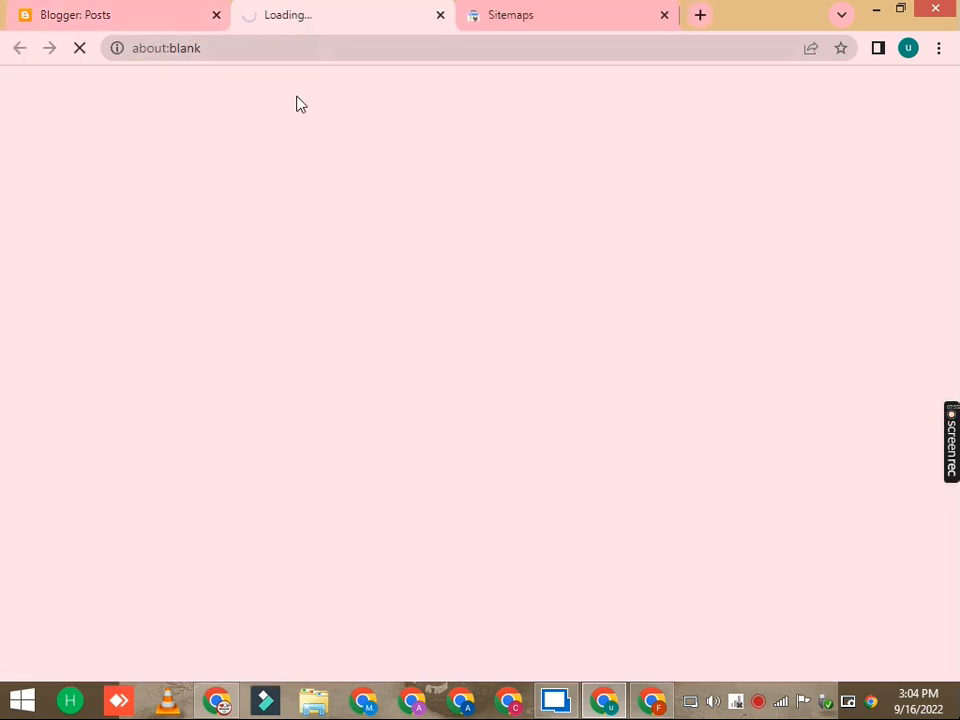
{"action": "scroll", "coordinate": [103, 275], "scroll_direction": "down", "scroll_amount": 2}
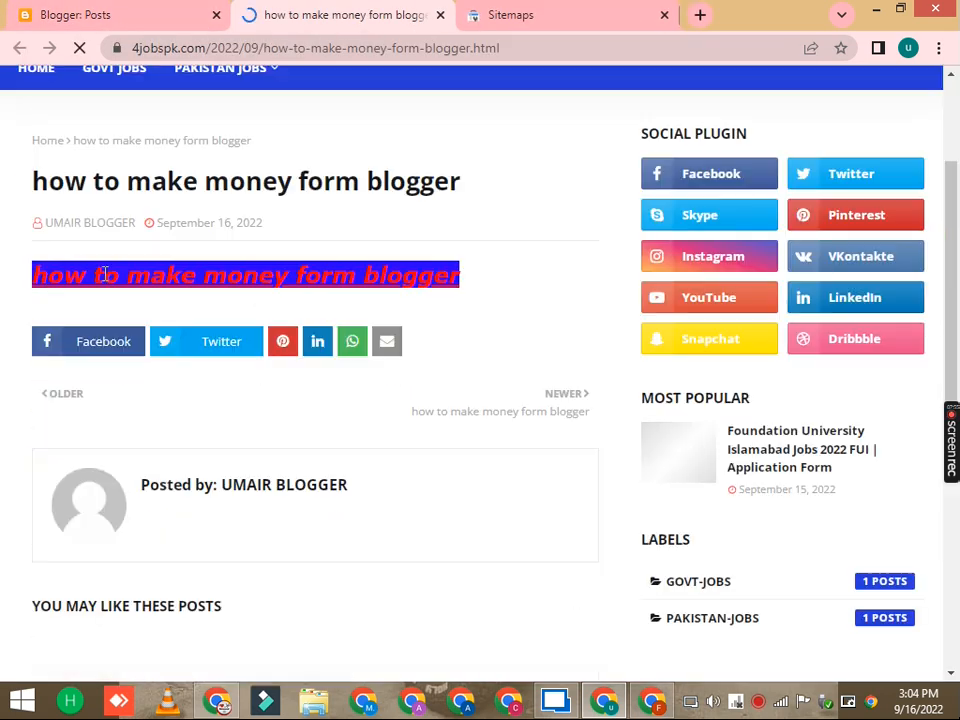
{"action": "left_click_drag", "start_coordinate": [24, 285], "coordinate": [460, 292]}
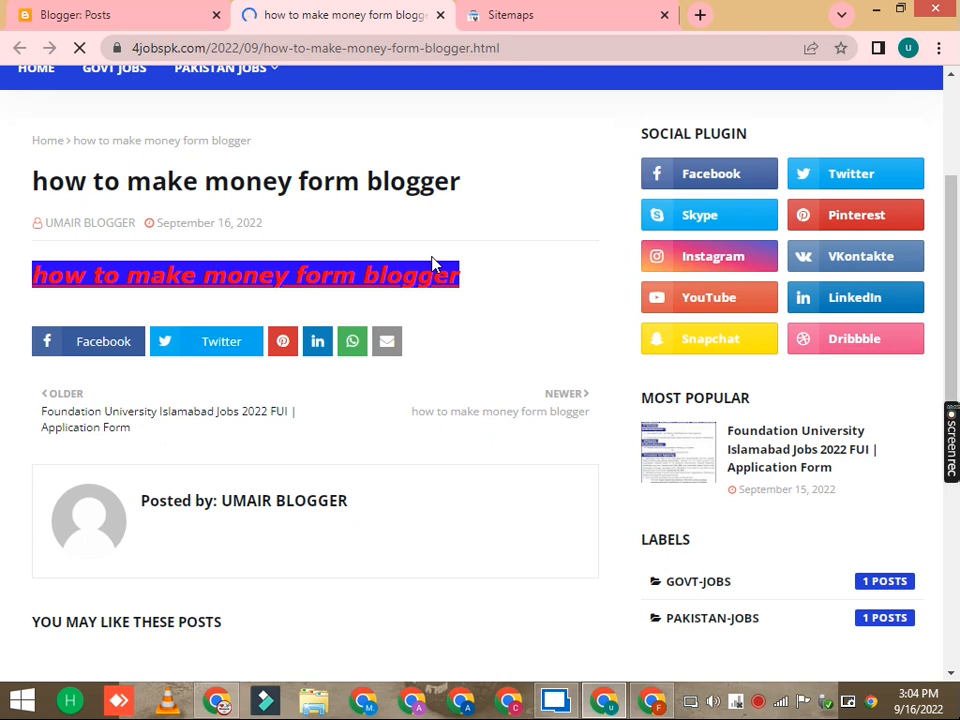
{"action": "left_click", "coordinate": [75, 14]}
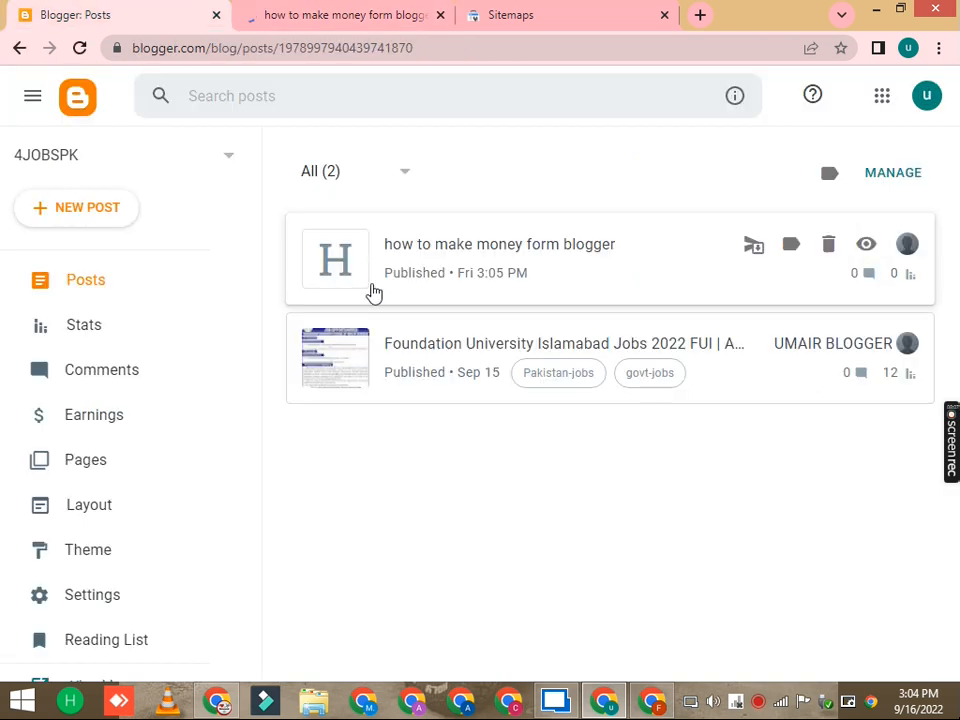
Step: Reopen the post in the editor and try undoing and redoing its formatting
{"action": "left_click", "coordinate": [572, 252]}
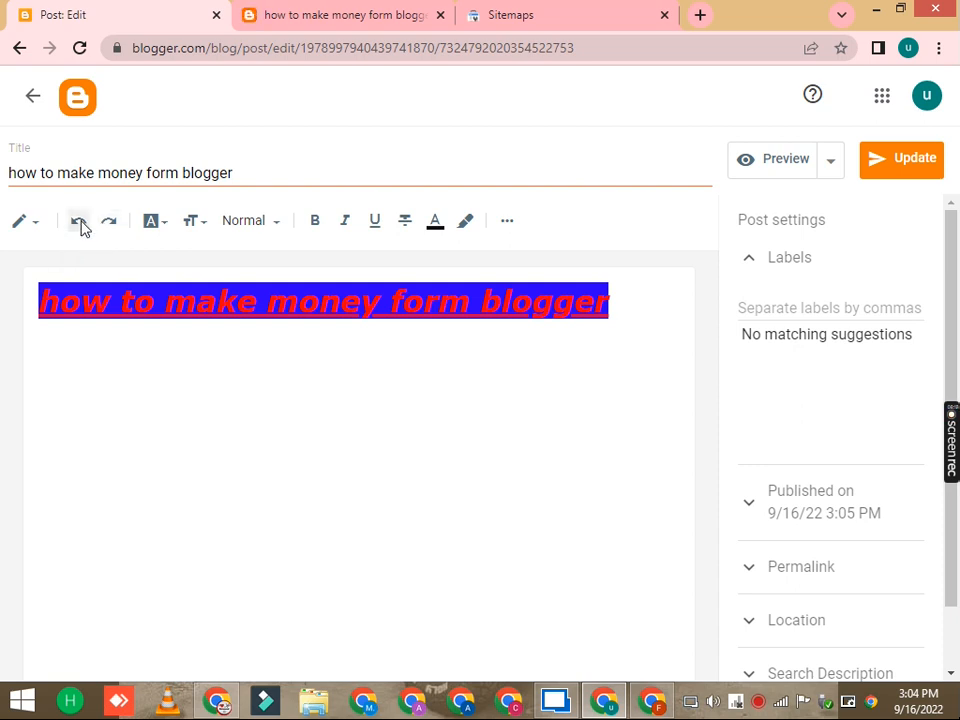
{"action": "triple_click", "coordinate": [165, 306]}
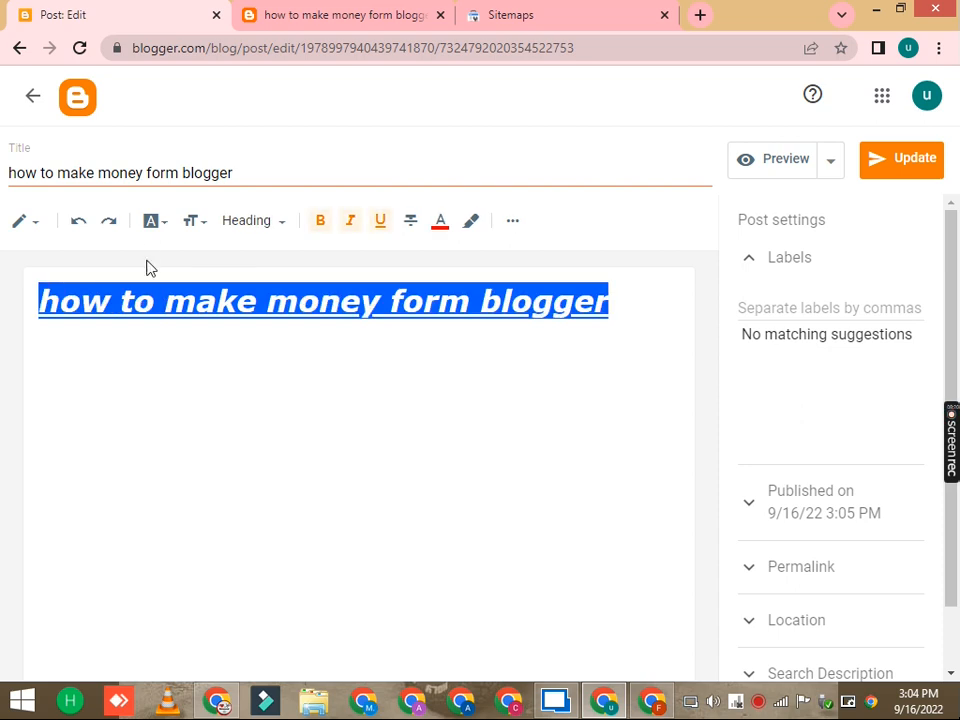
{"action": "left_click", "coordinate": [80, 222]}
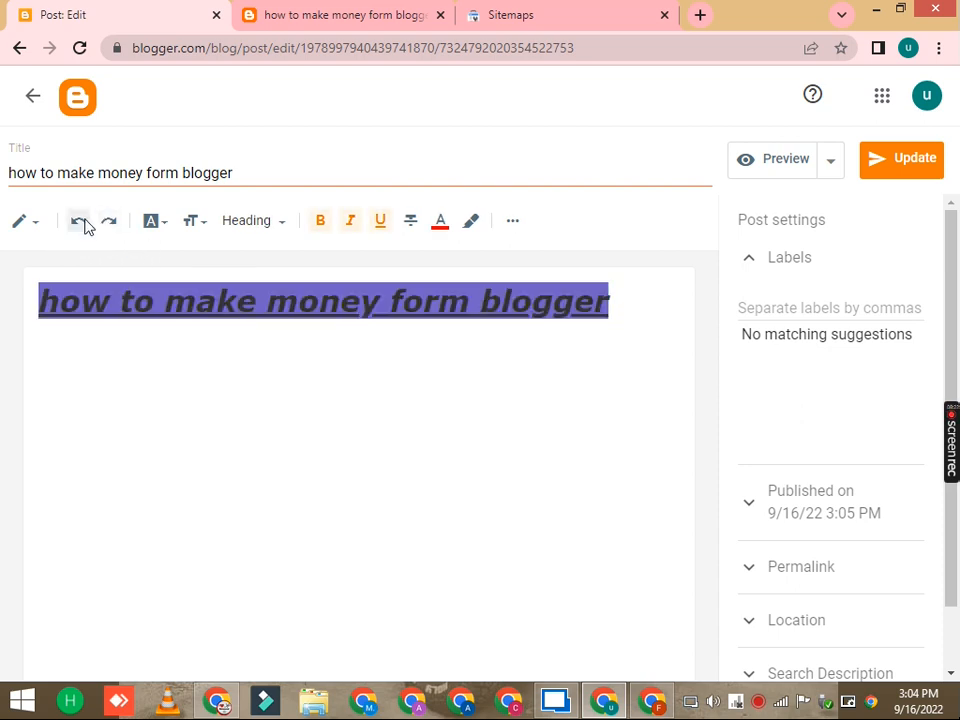
{"action": "left_click", "coordinate": [133, 357]}
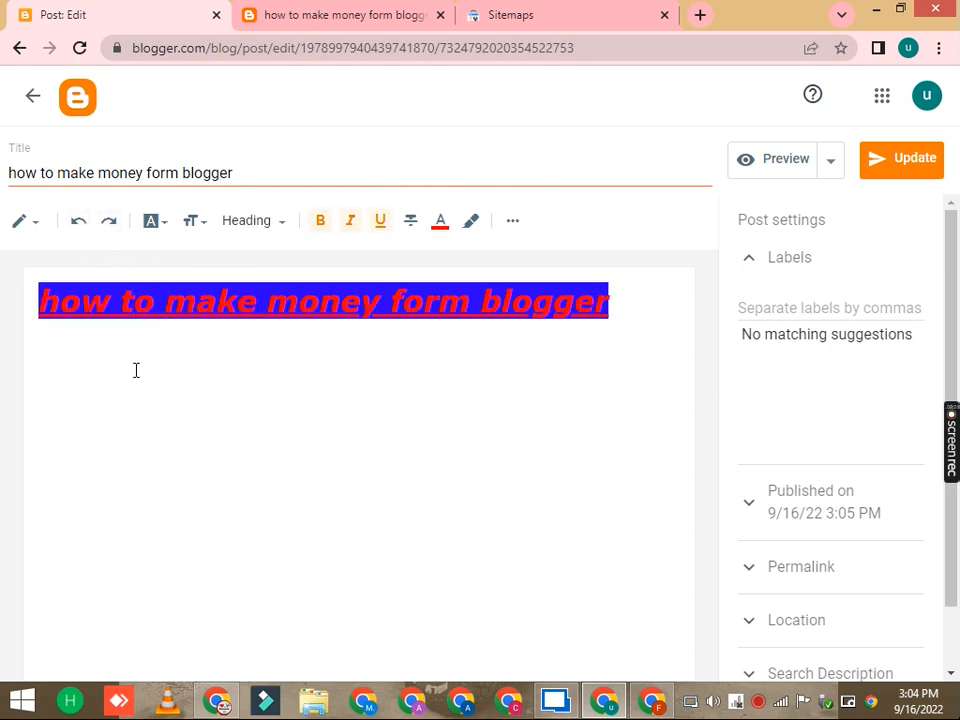
{"action": "triple_click", "coordinate": [150, 317]}
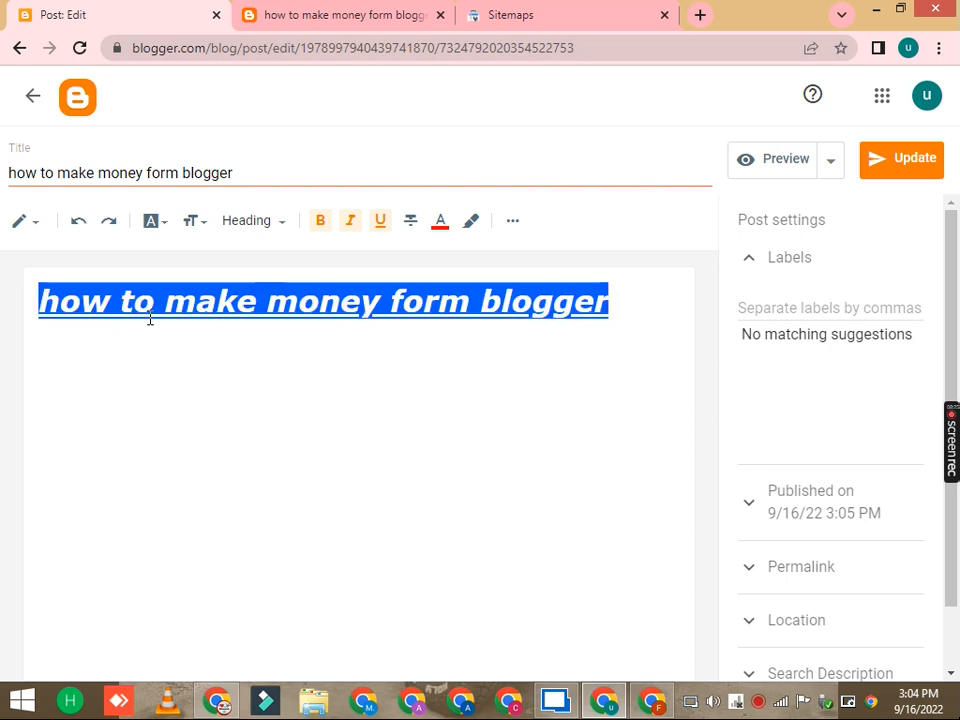
{"action": "left_click", "coordinate": [88, 220]}
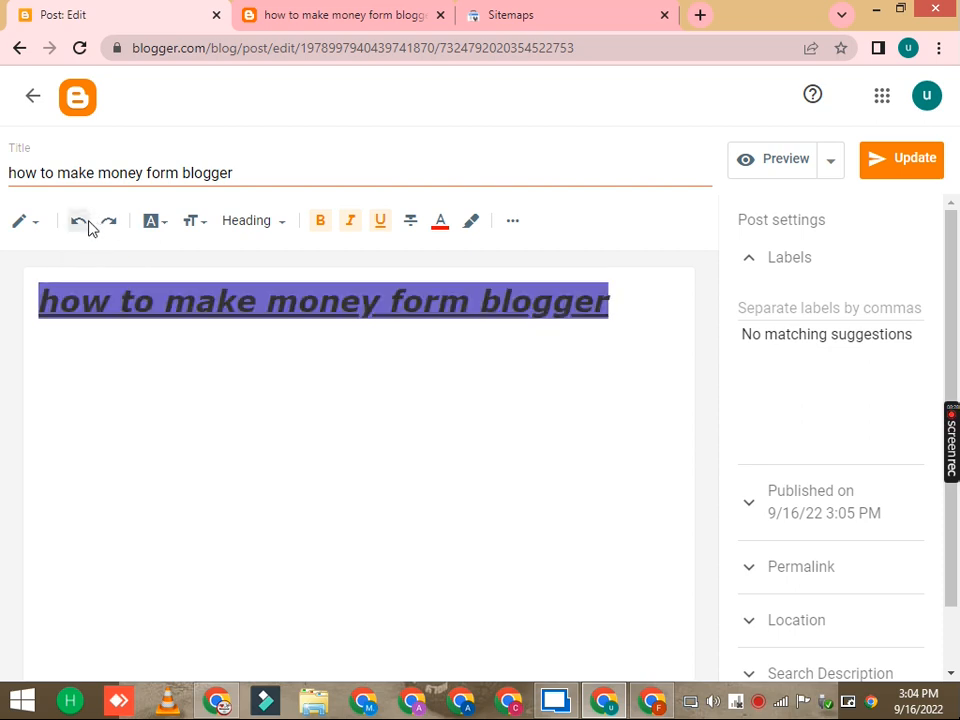
{"action": "left_click", "coordinate": [110, 221]}
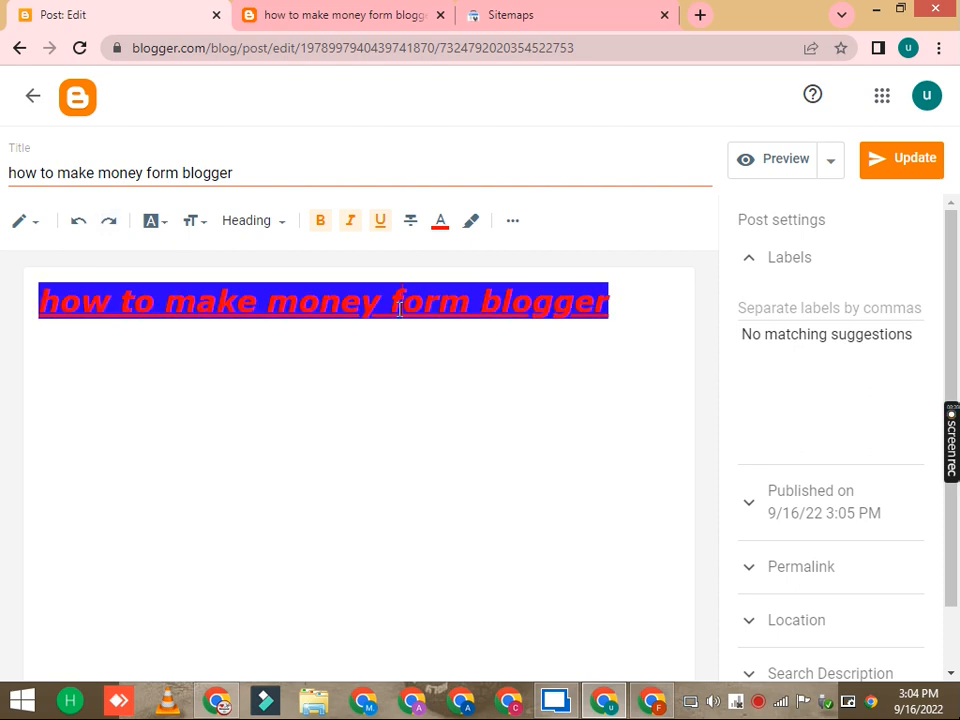
Step: Remove bold, italic and underline from the post text and set its text color to black
{"action": "left_click_drag", "start_coordinate": [634, 309], "coordinate": [36, 262]}
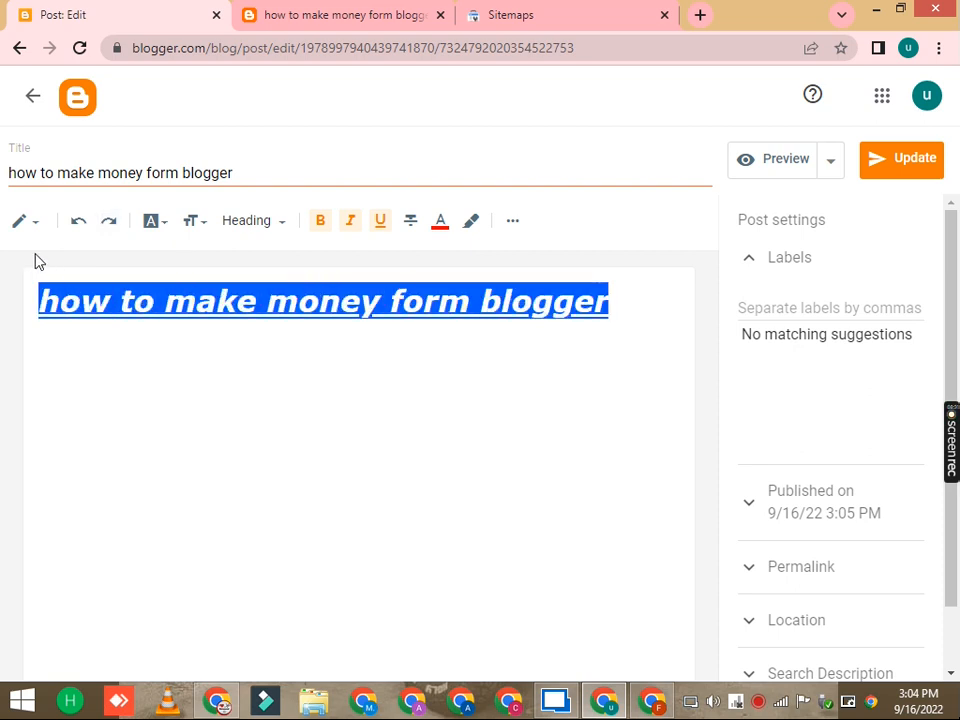
{"action": "left_click", "coordinate": [319, 221]}
{"action": "left_click", "coordinate": [320, 221]}
{"action": "left_click", "coordinate": [351, 221]}
{"action": "left_click", "coordinate": [380, 221]}
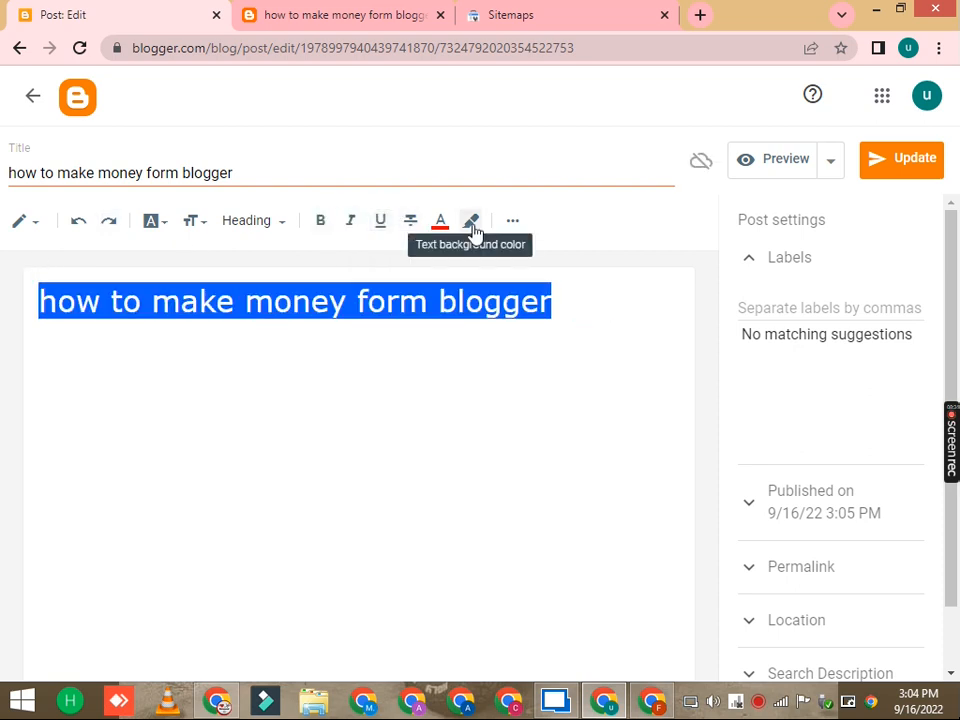
{"action": "left_click", "coordinate": [444, 222]}
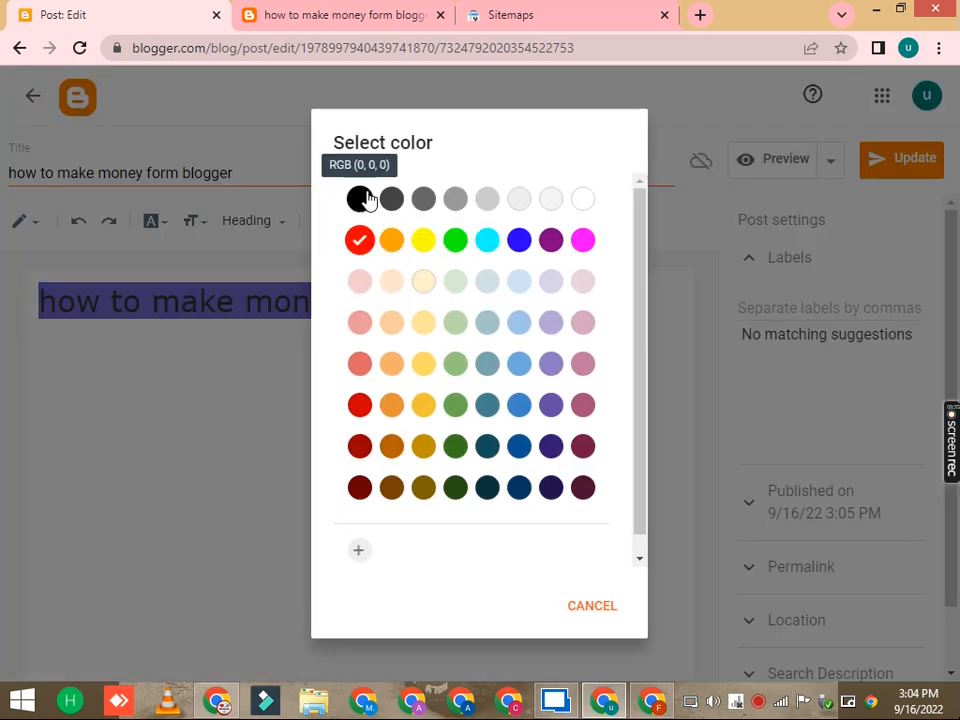
{"action": "left_click", "coordinate": [359, 199]}
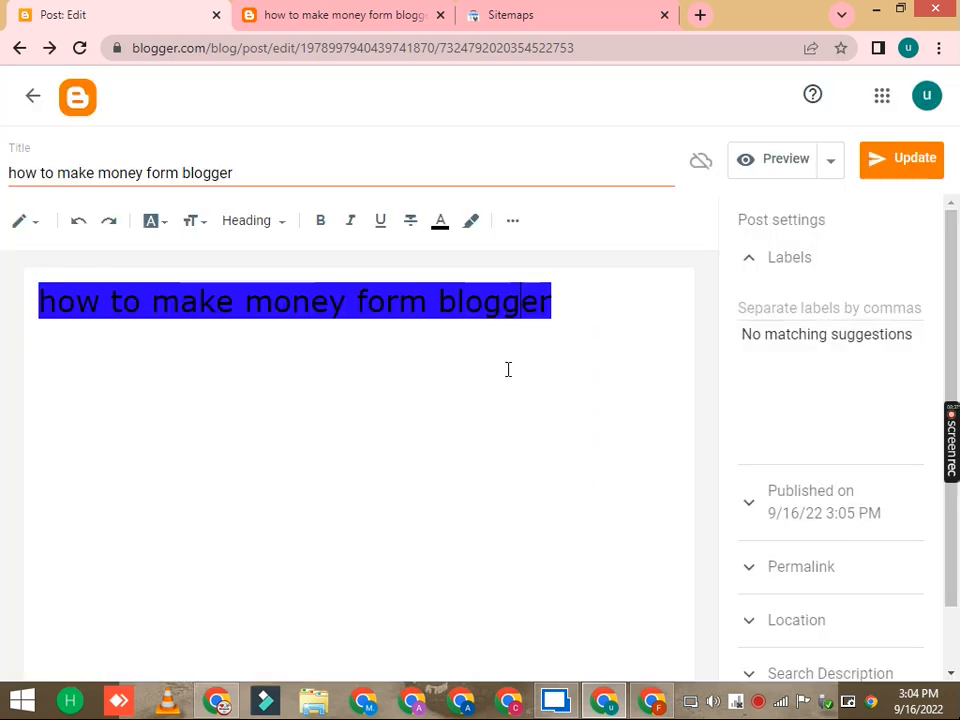
Step: Set the post text's background highlight to white
{"action": "left_click", "coordinate": [471, 222]}
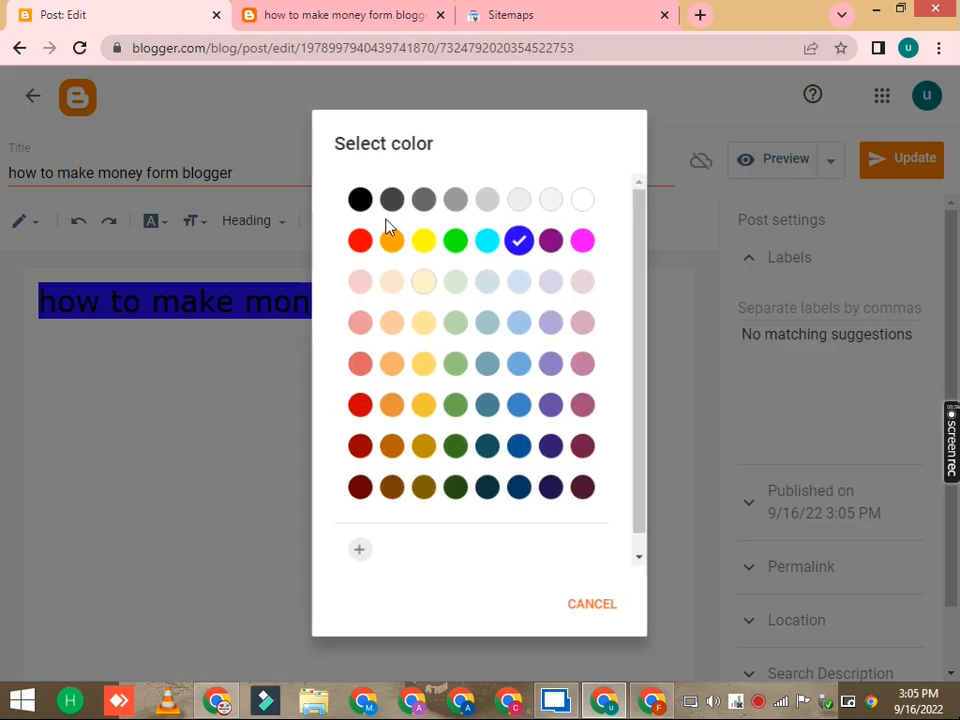
{"action": "left_click", "coordinate": [582, 201]}
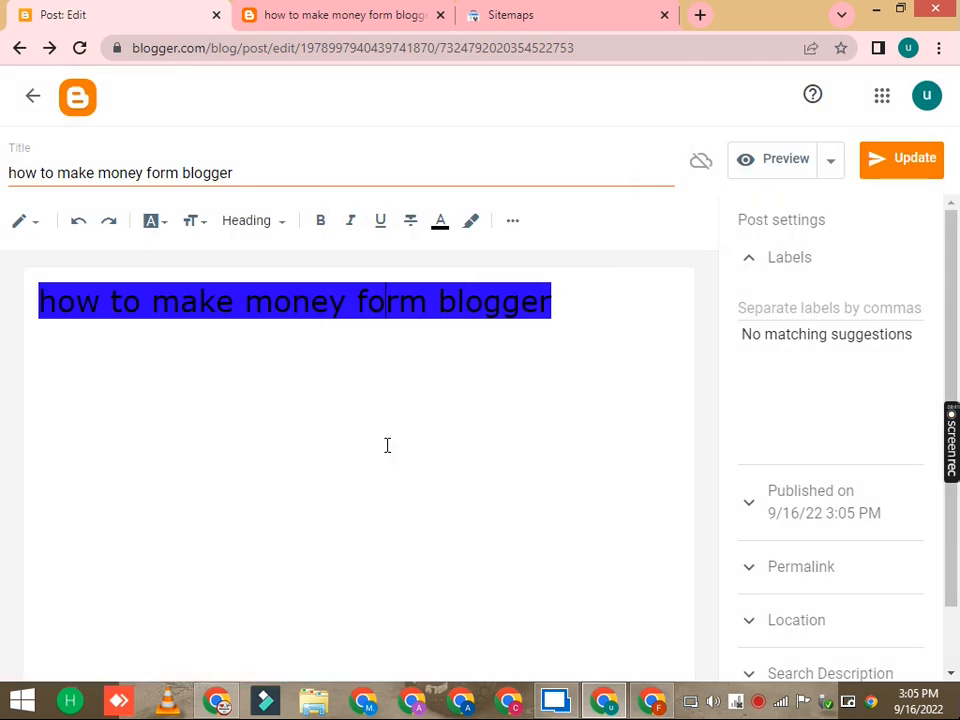
{"action": "left_click_drag", "start_coordinate": [576, 318], "coordinate": [36, 305]}
{"action": "key", "text": "ctrl+c"}
{"action": "left_click", "coordinate": [472, 223]}
{"action": "left_click", "coordinate": [584, 204]}
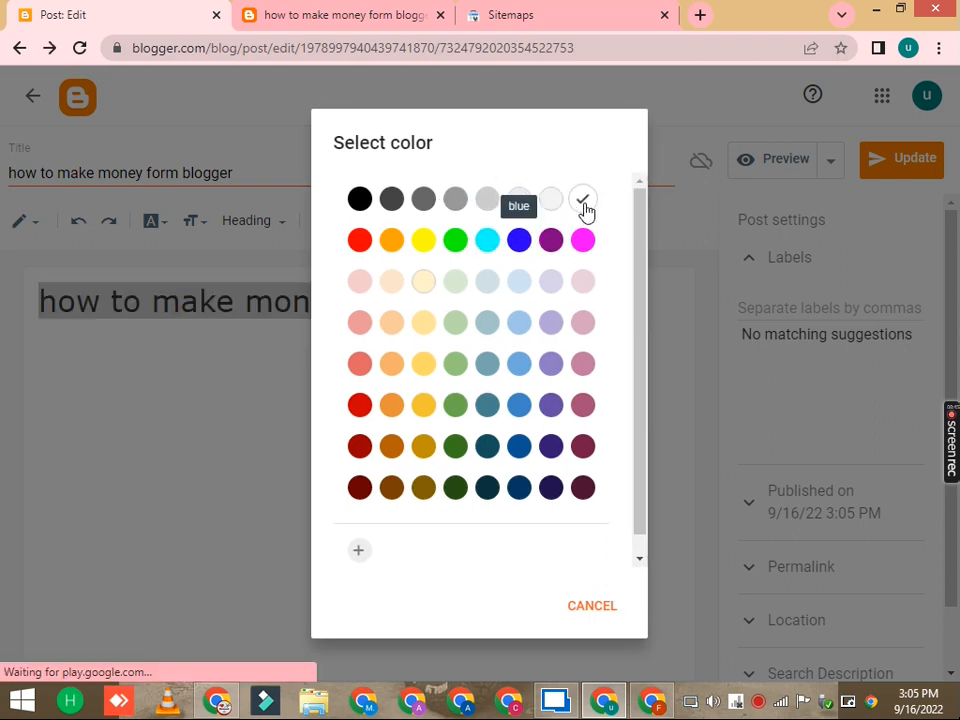
{"action": "left_click", "coordinate": [514, 358]}
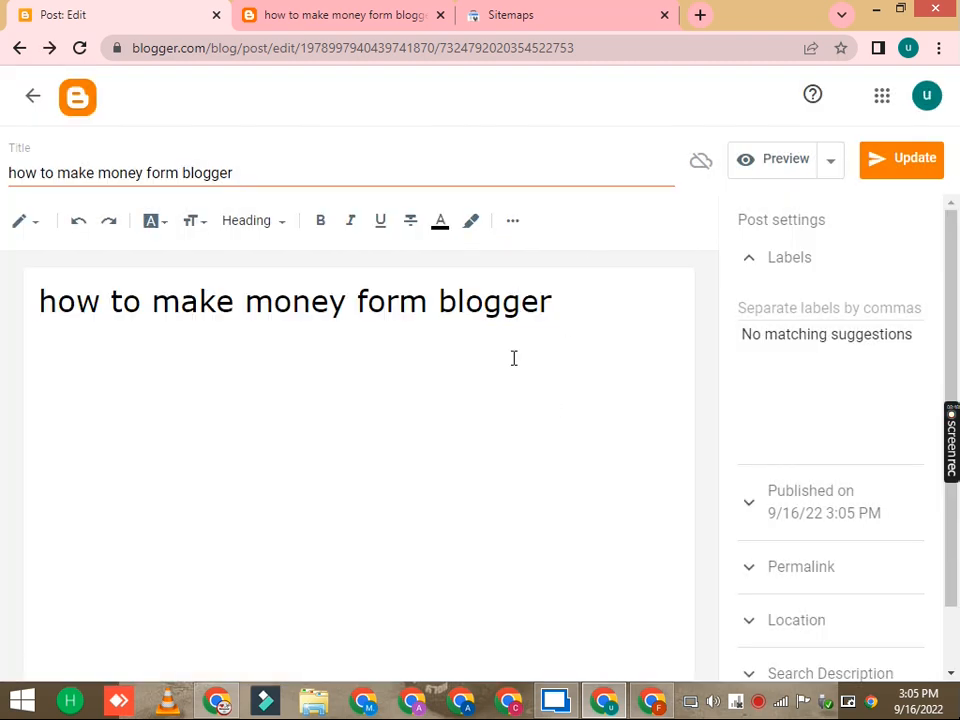
Step: Open the Insert link dialog and paste 'how to make money form blogger' as the text to display
{"action": "left_click", "coordinate": [515, 226]}
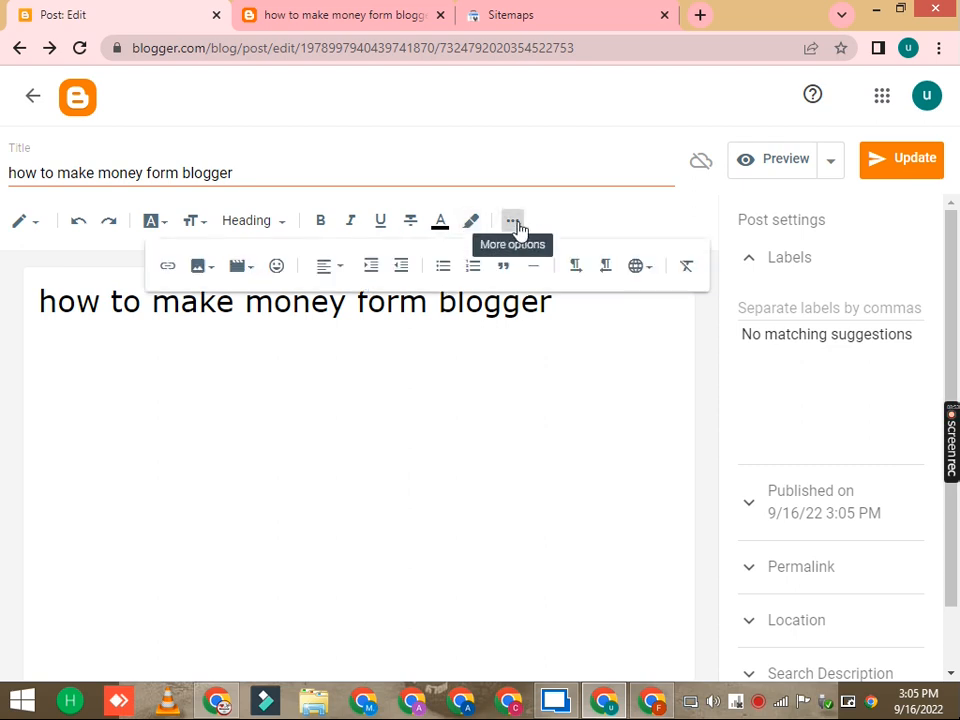
{"action": "left_click", "coordinate": [167, 267]}
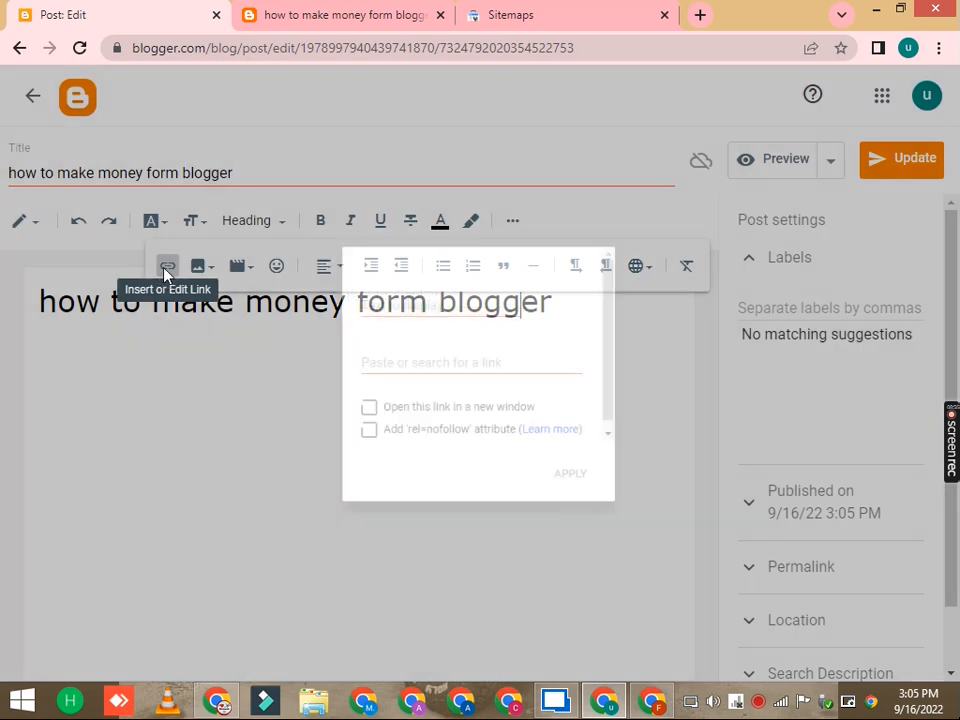
{"action": "left_click", "coordinate": [399, 295]}
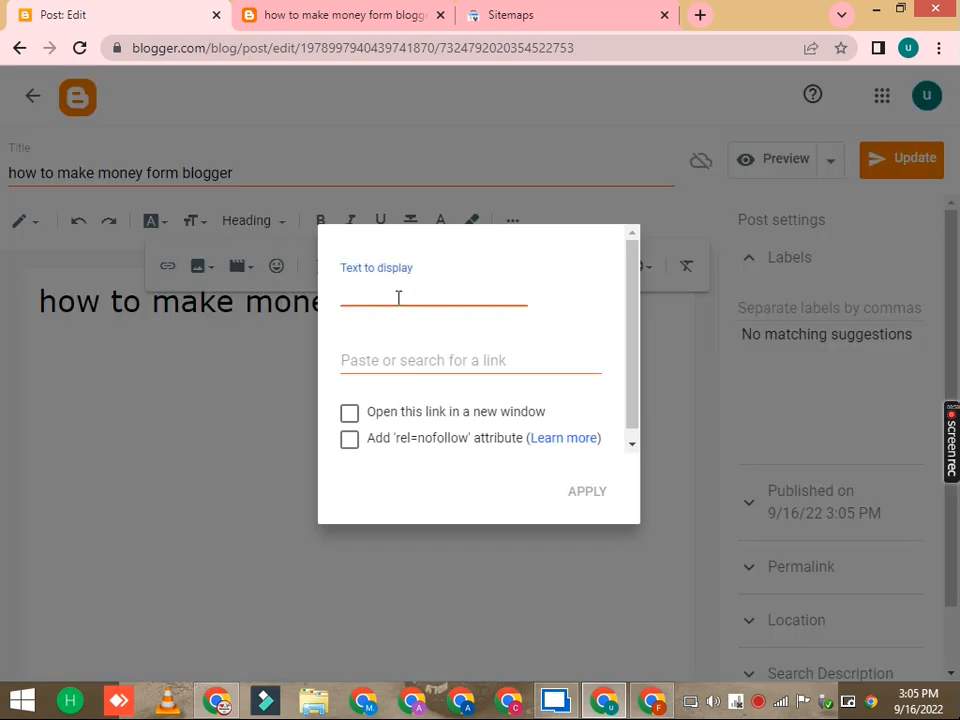
{"action": "right_click", "coordinate": [398, 297]}
{"action": "left_click", "coordinate": [376, 363]}
{"action": "right_click", "coordinate": [376, 362]}
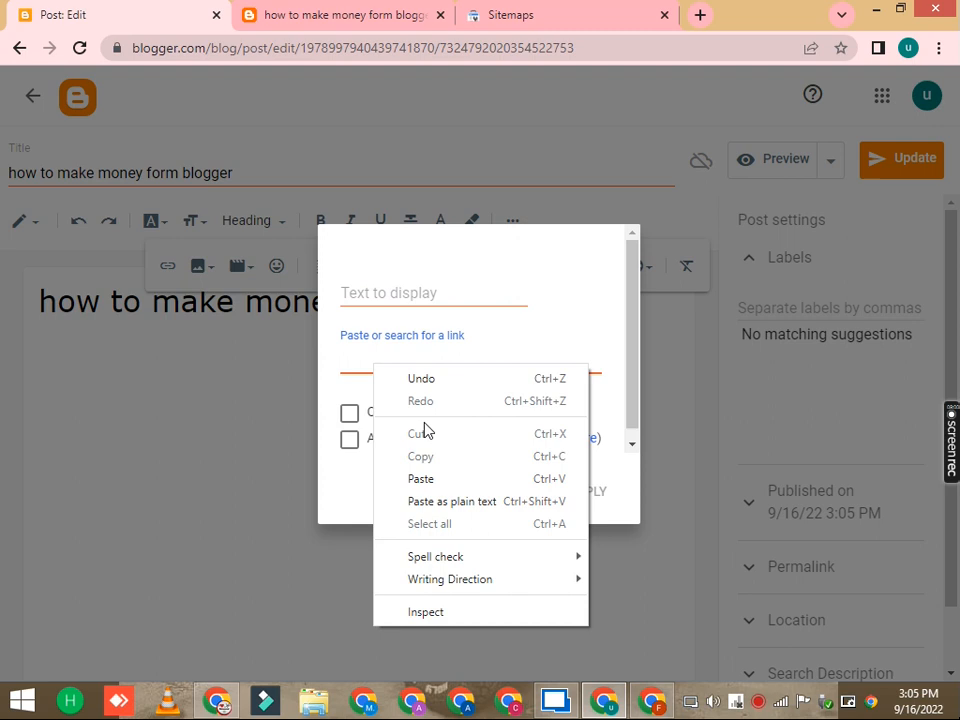
{"action": "left_click", "coordinate": [405, 290]}
{"action": "right_click", "coordinate": [405, 290]}
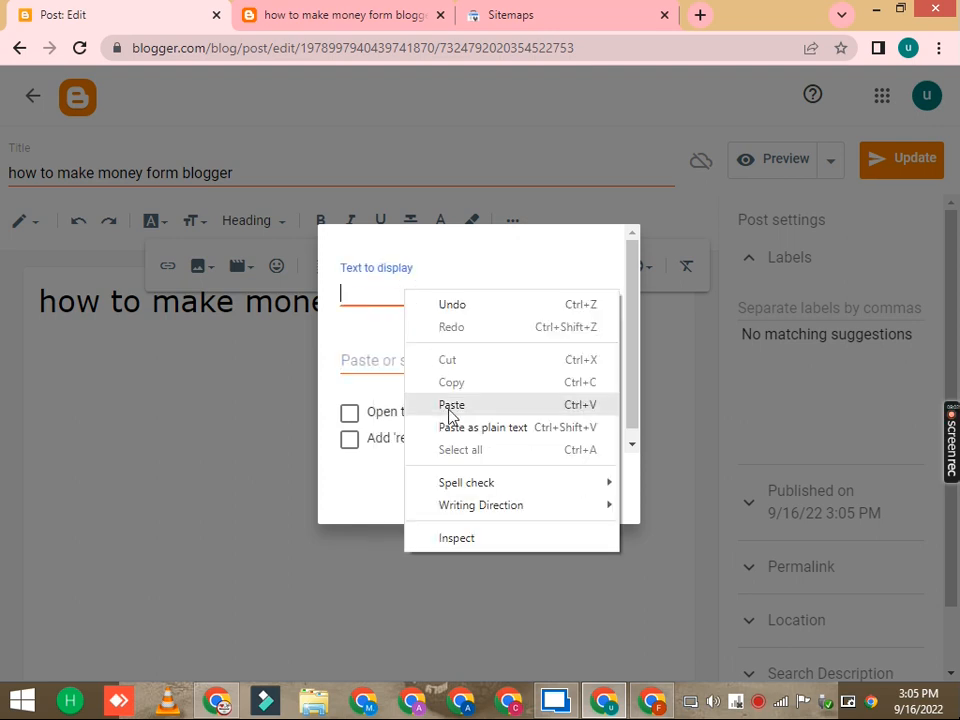
{"action": "left_click", "coordinate": [448, 403]}
{"action": "left_click", "coordinate": [381, 362]}
Step: Go to the blog's home page in the published blog tab and copy its address
{"action": "left_click", "coordinate": [340, 14]}
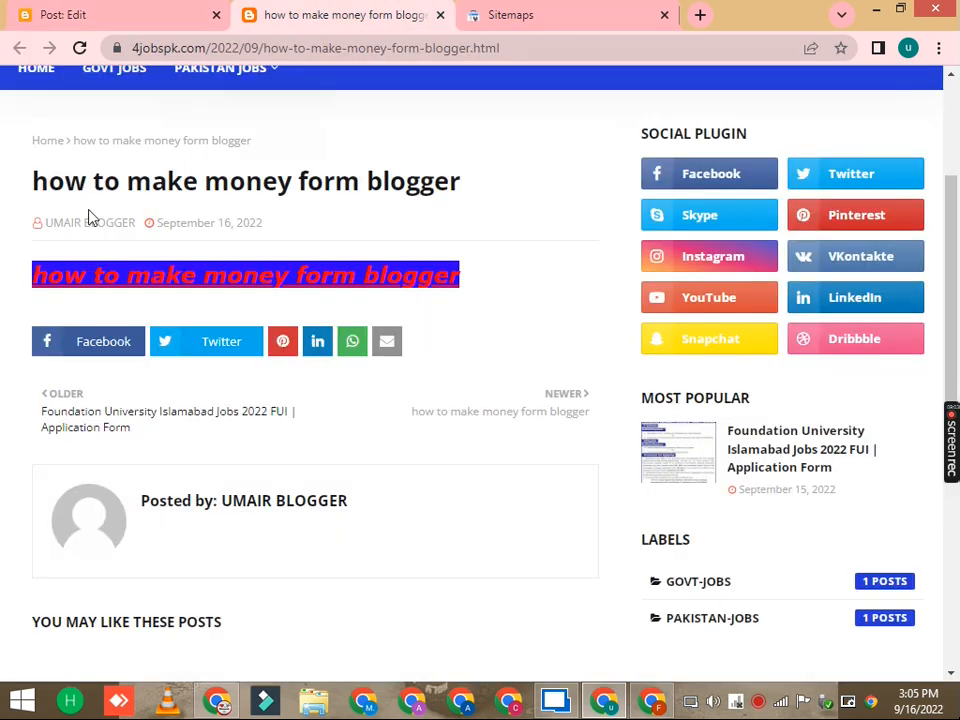
{"action": "scroll", "coordinate": [90, 214], "scroll_direction": "up", "scroll_amount": 3}
{"action": "left_click", "coordinate": [105, 166]}
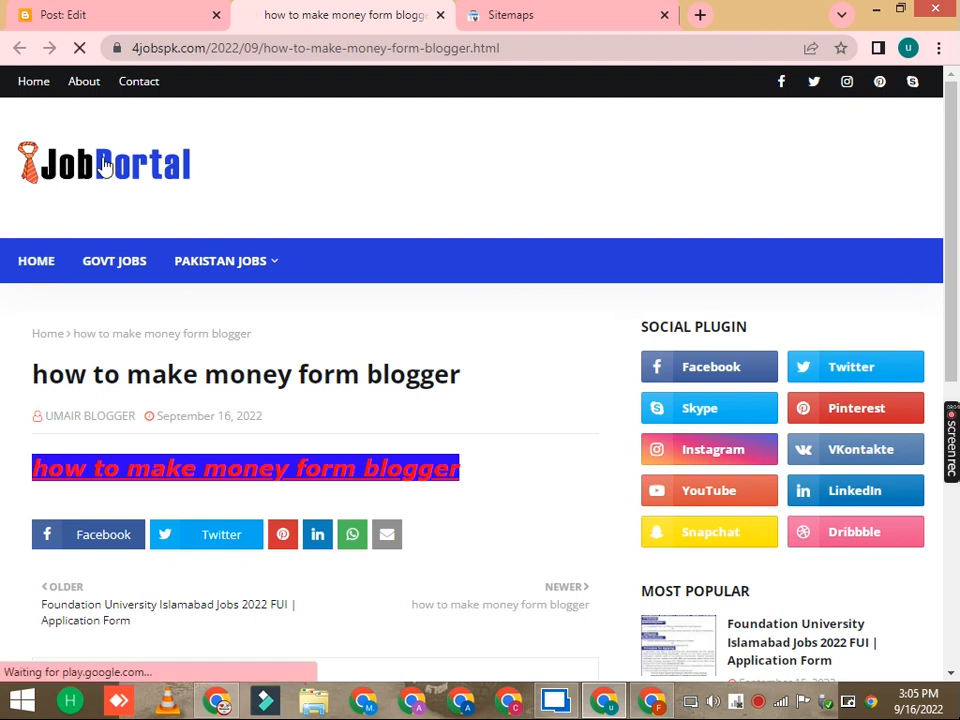
{"action": "left_click", "coordinate": [193, 49]}
{"action": "key", "text": "ctrl+c"}
{"action": "right_click", "coordinate": [193, 52]}
{"action": "left_click", "coordinate": [236, 118]}
Step: Paste the blog's home page address as the link URL and apply the link
{"action": "left_click", "coordinate": [63, 14]}
{"action": "right_click", "coordinate": [351, 371]}
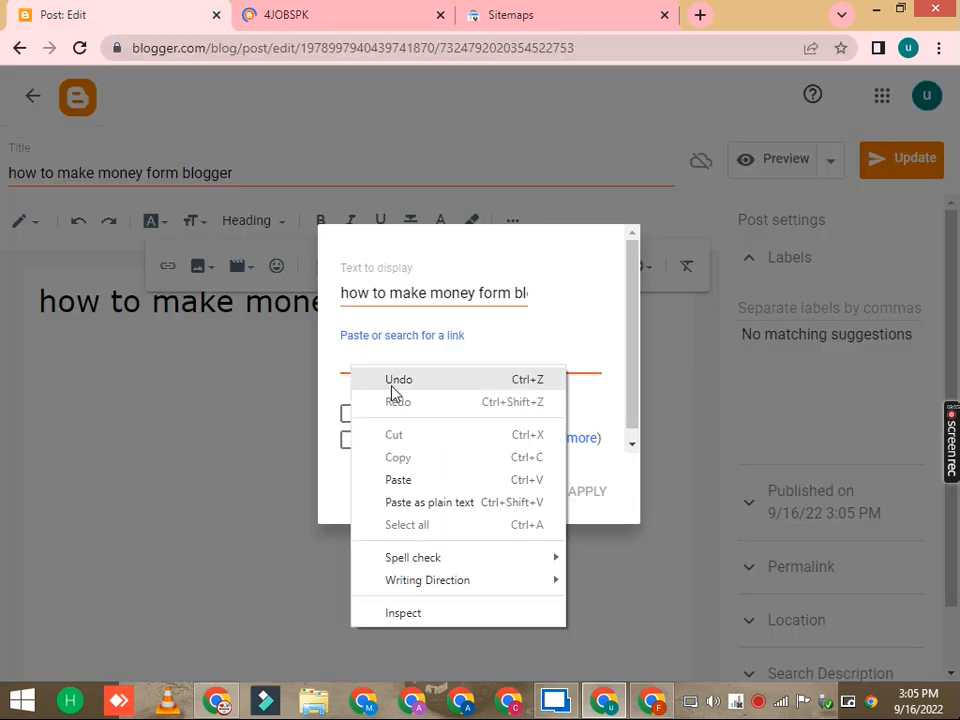
{"action": "left_click", "coordinate": [409, 480]}
{"action": "left_click", "coordinate": [585, 494]}
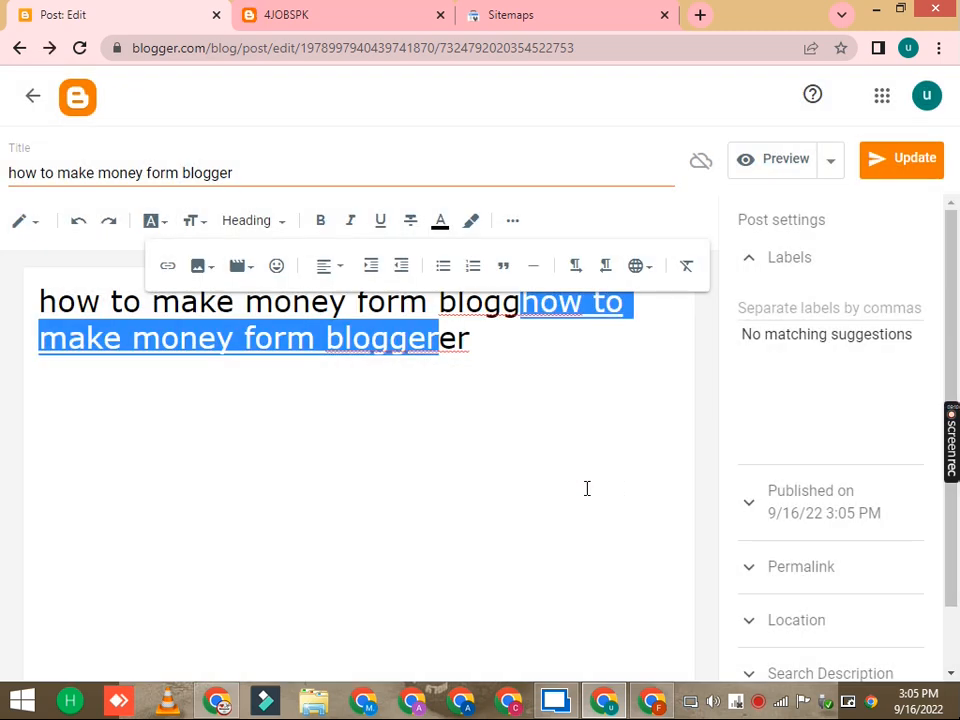
Step: Check the new link in the post and update the post
{"action": "left_click", "coordinate": [487, 450]}
{"action": "left_click", "coordinate": [333, 341]}
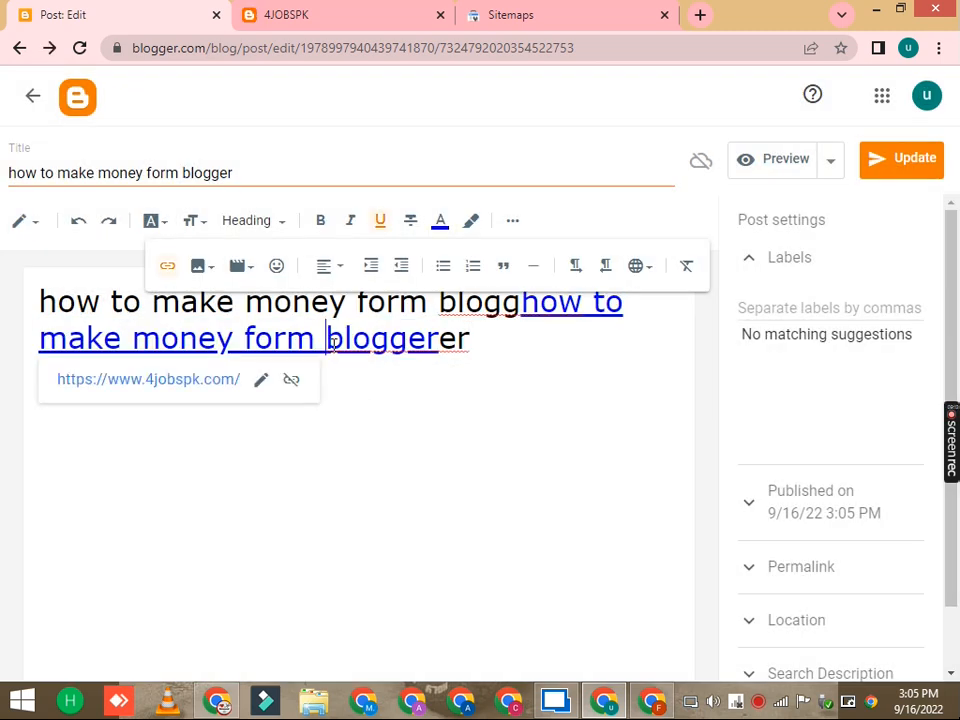
{"action": "left_click", "coordinate": [870, 160]}
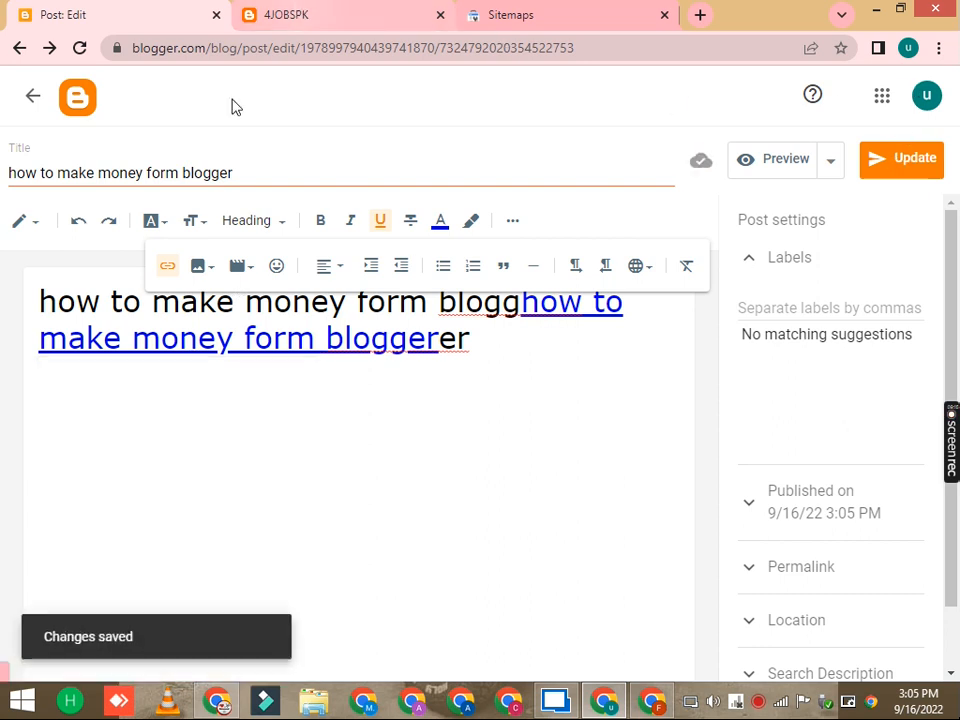
Step: Return to the posts list, reopen the post, and view the published post
{"action": "left_click", "coordinate": [31, 97]}
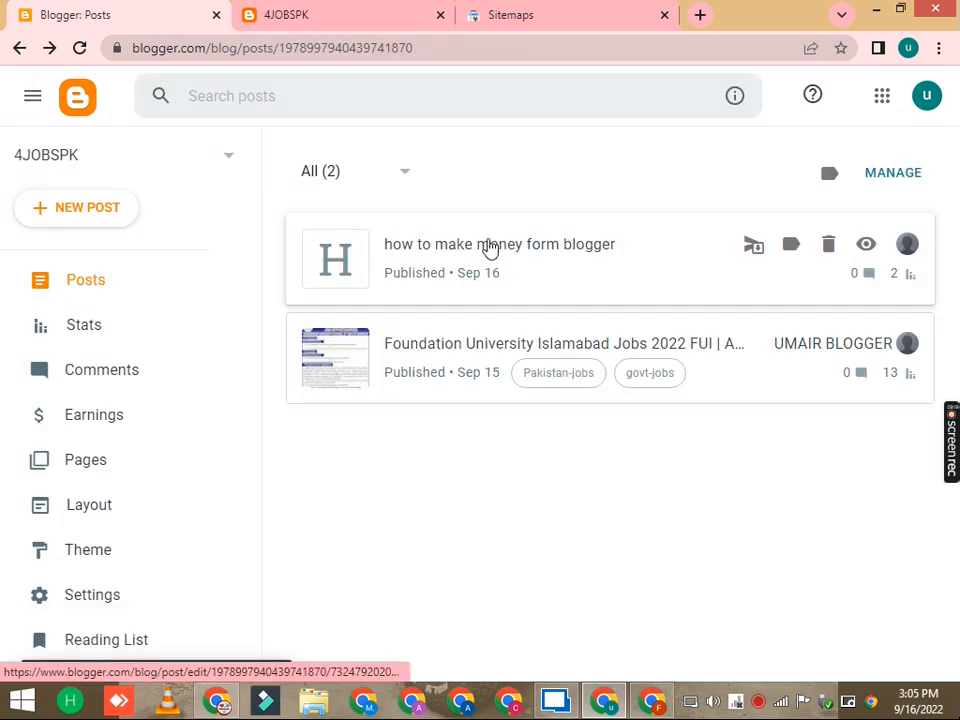
{"action": "left_click", "coordinate": [486, 249]}
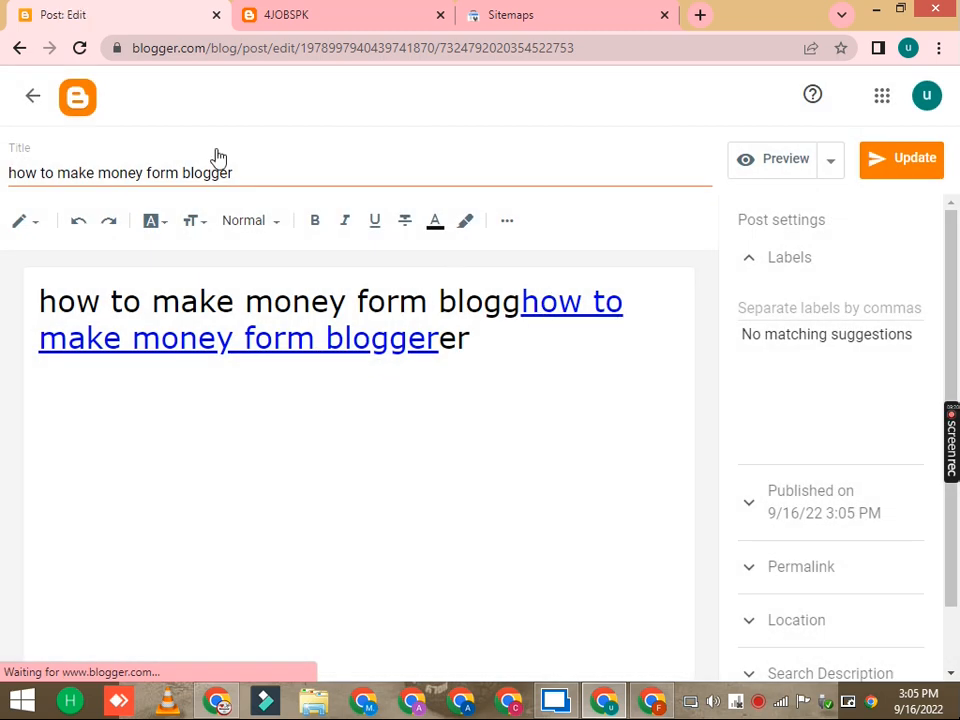
{"action": "left_click", "coordinate": [31, 97]}
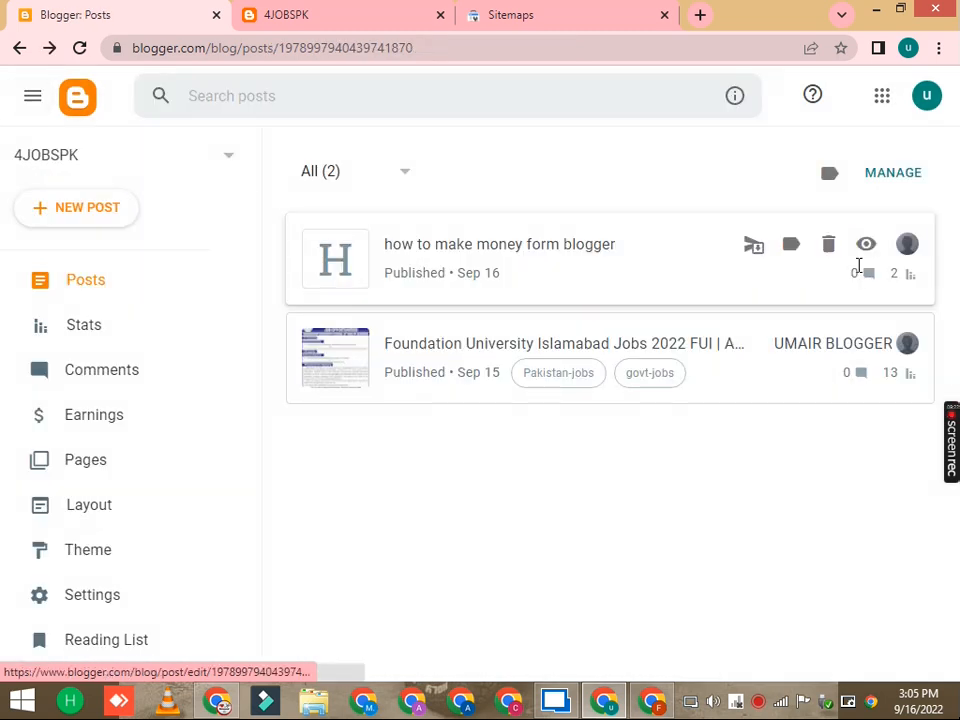
{"action": "left_click", "coordinate": [864, 246]}
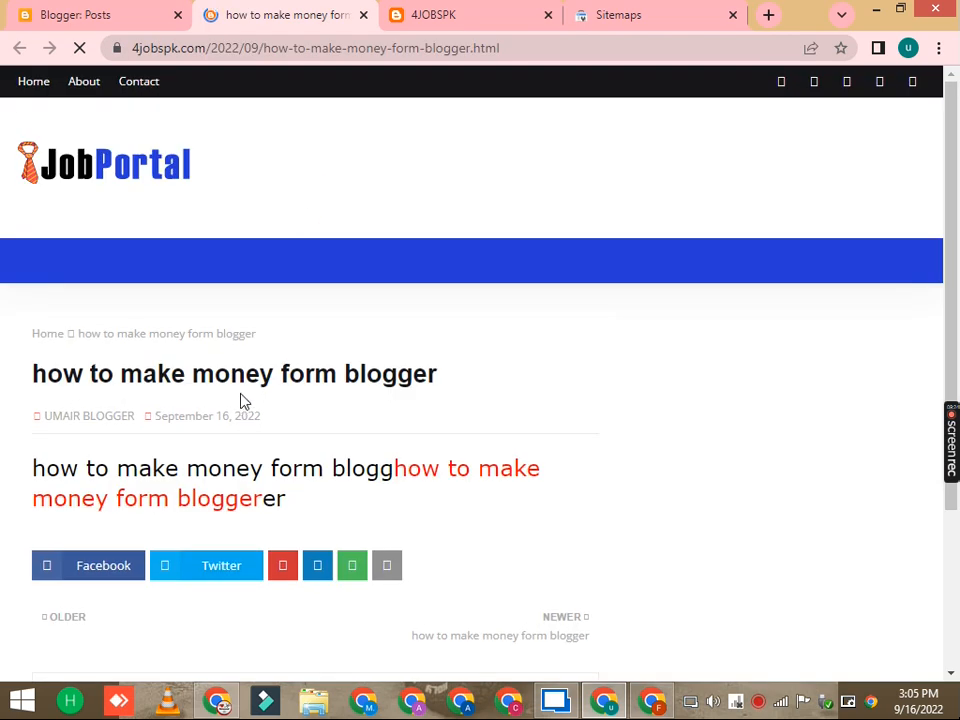
Step: Follow the link in the published post to the blog home page, go back, and return to the editor
{"action": "left_click", "coordinate": [232, 500]}
{"action": "scroll", "coordinate": [231, 368], "scroll_direction": "down", "scroll_amount": 5}
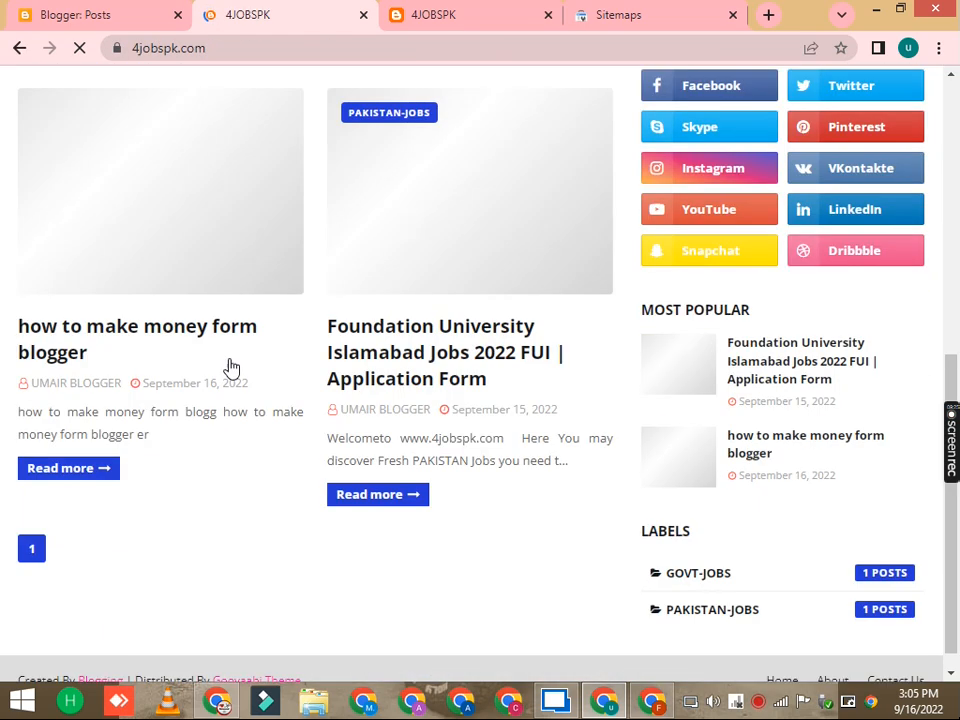
{"action": "left_click", "coordinate": [17, 52]}
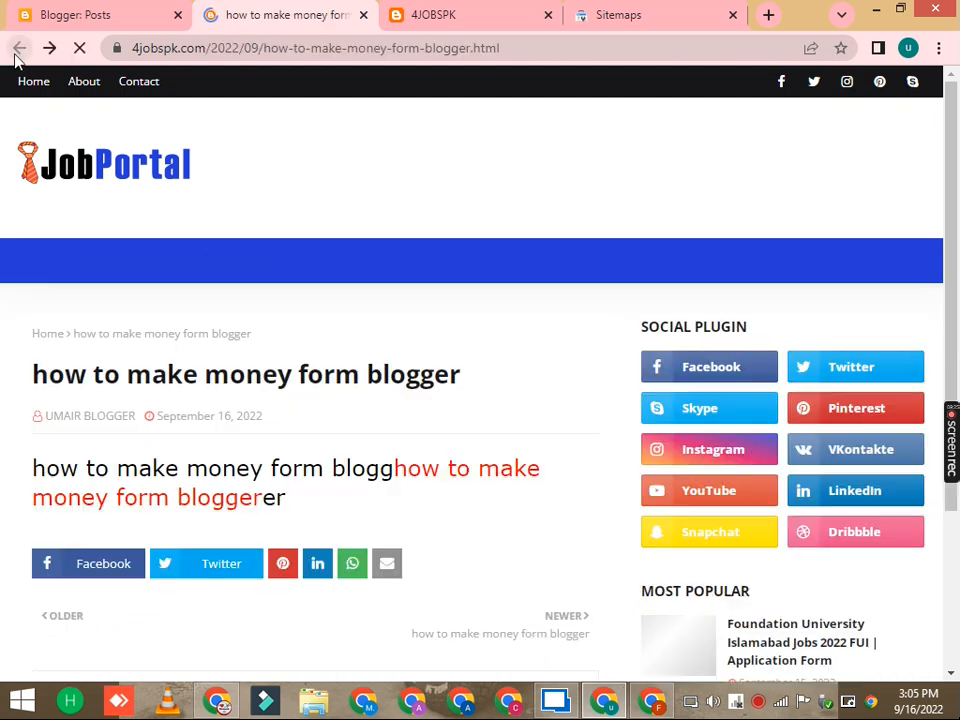
{"action": "scroll", "coordinate": [231, 244], "scroll_direction": "down", "scroll_amount": 3}
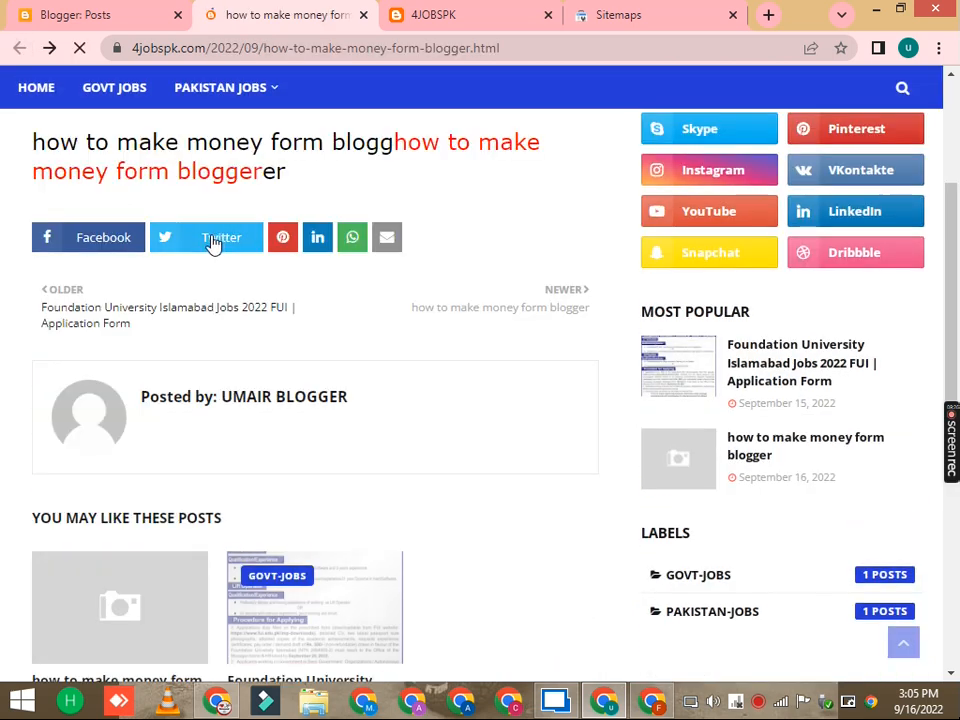
{"action": "scroll", "coordinate": [212, 242], "scroll_direction": "down", "scroll_amount": 3}
{"action": "left_click", "coordinate": [108, 16]}
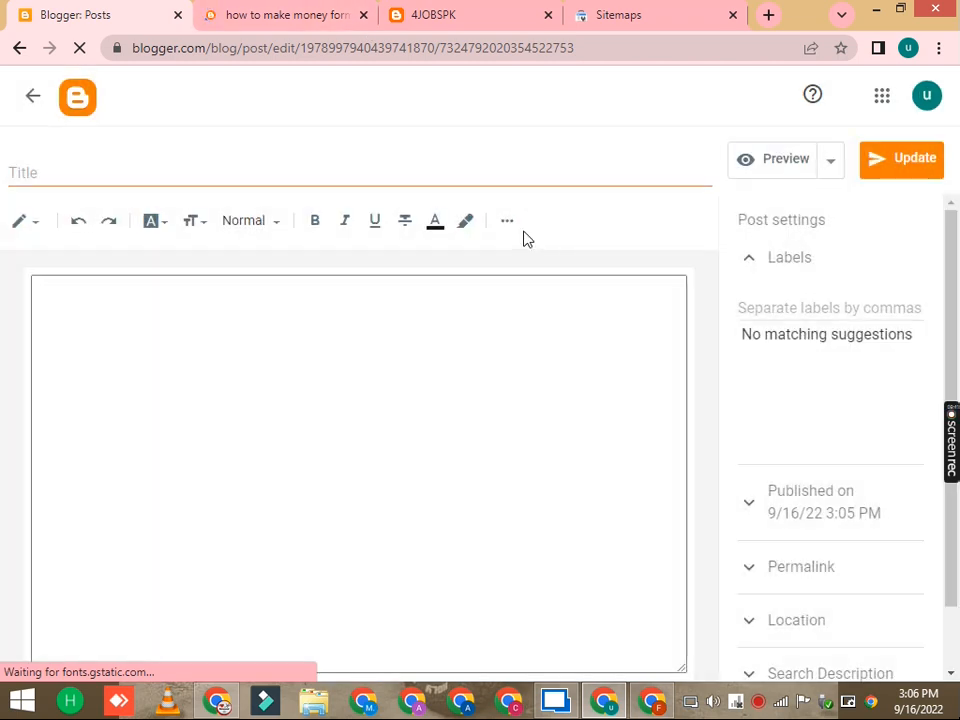
Step: Select the inserted linked text in the post and delete it
{"action": "left_click", "coordinate": [507, 221]}
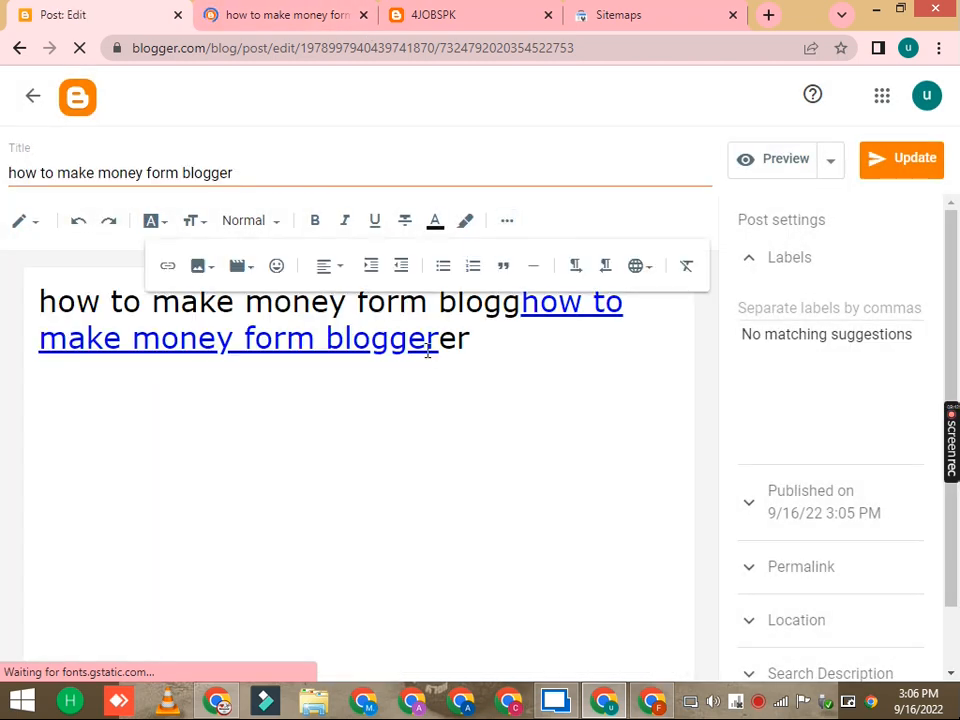
{"action": "left_click", "coordinate": [428, 348]}
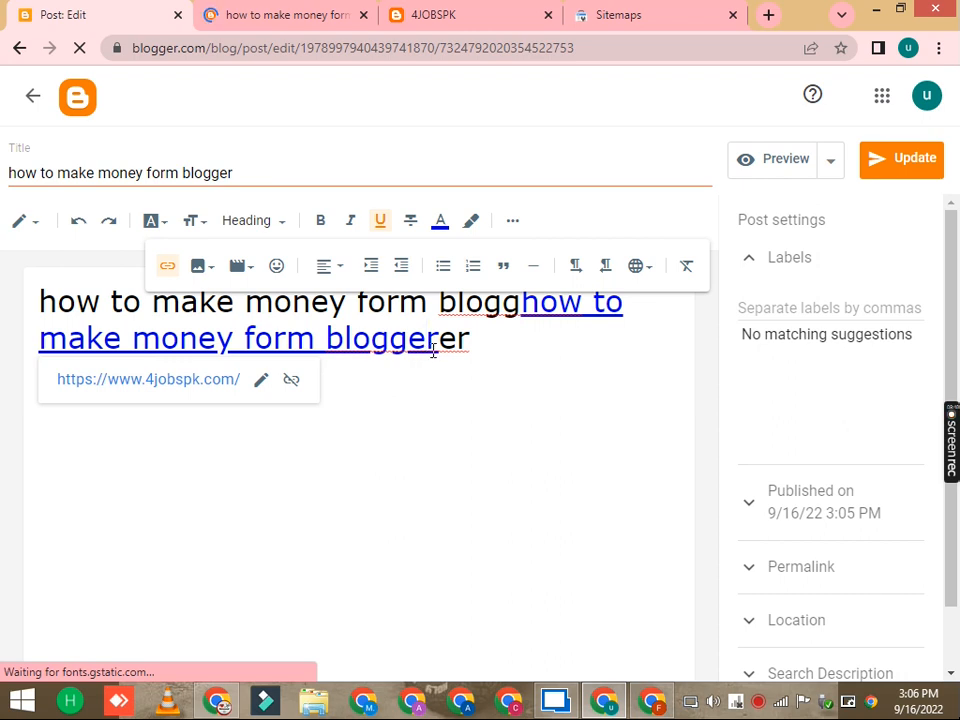
{"action": "left_click_drag", "start_coordinate": [432, 340], "coordinate": [520, 303]}
{"action": "key", "text": "BackSpace"}
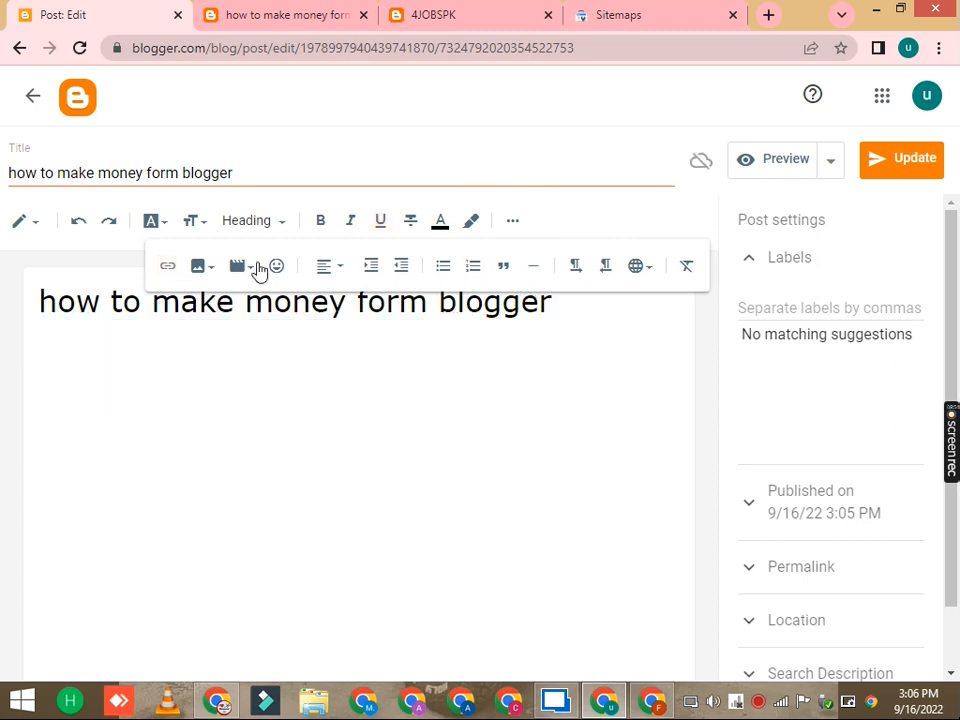
{"action": "left_click", "coordinate": [201, 273]}
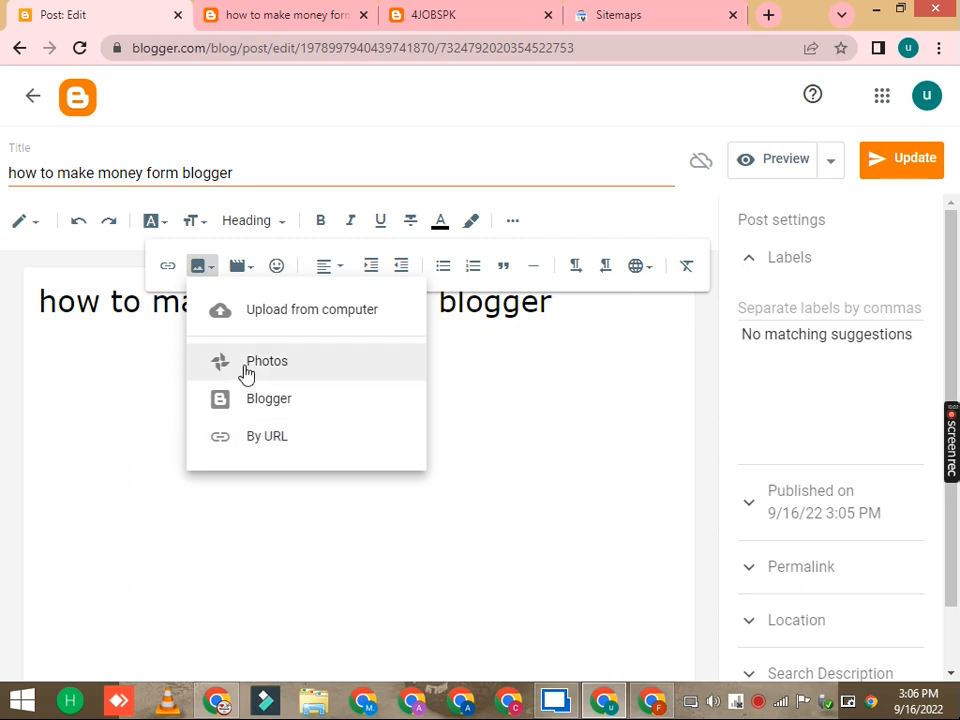
{"action": "left_click", "coordinate": [294, 311]}
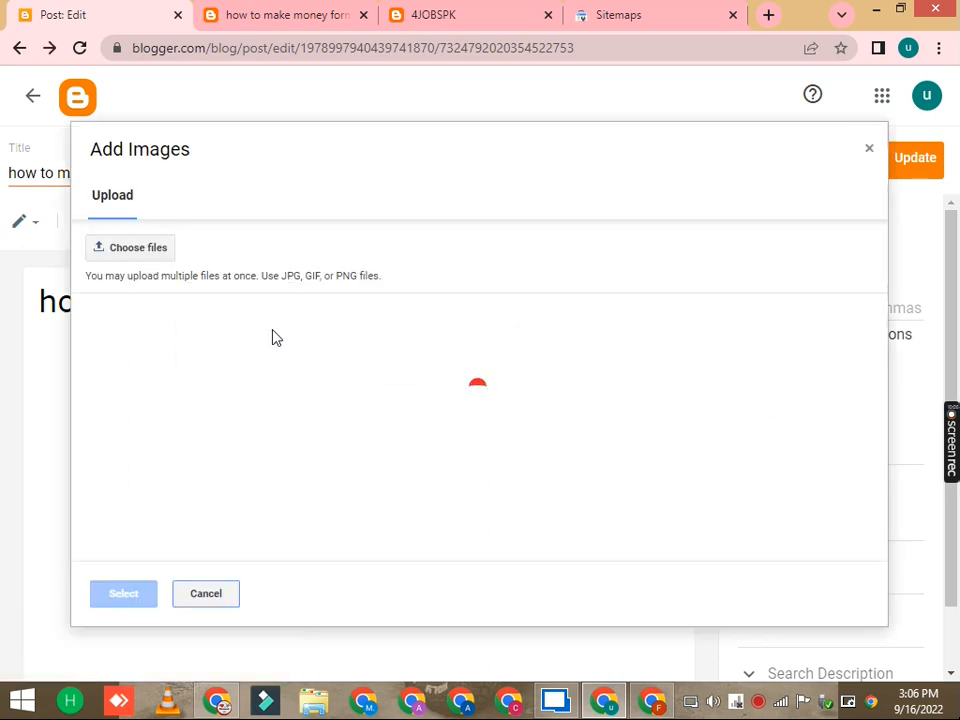
{"action": "left_click", "coordinate": [154, 261]}
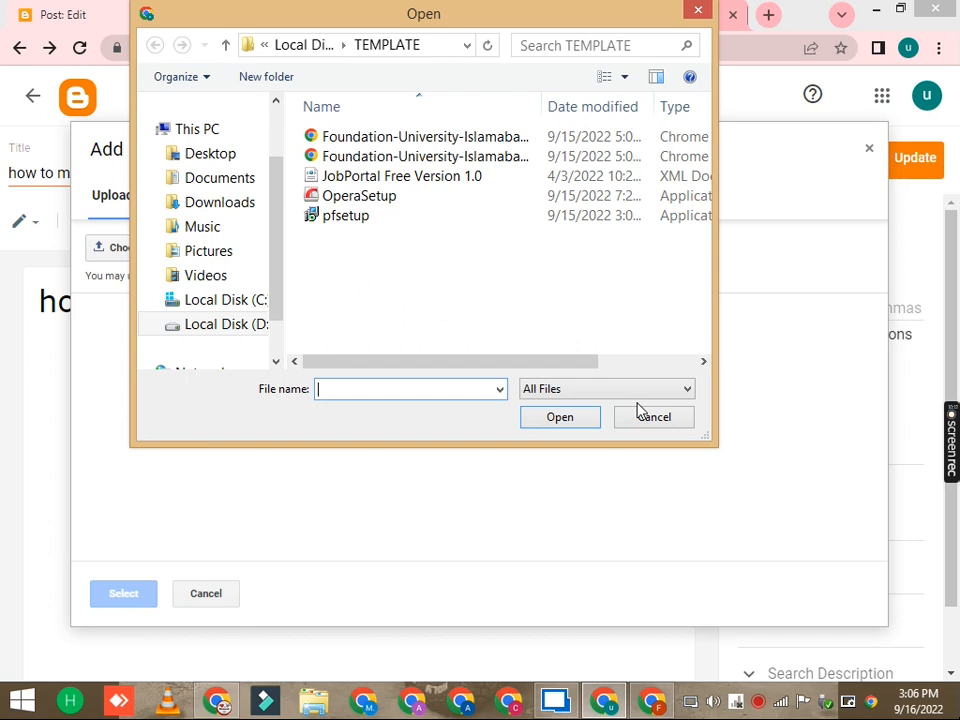
{"action": "left_click", "coordinate": [647, 416]}
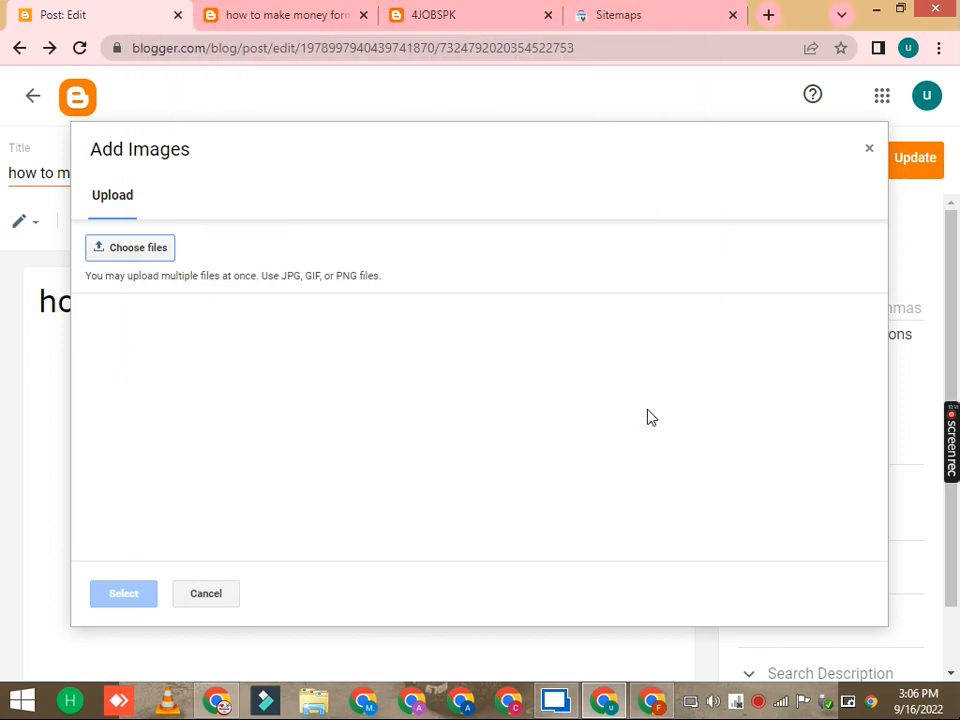
{"action": "left_click", "coordinate": [869, 149]}
{"action": "left_click", "coordinate": [514, 222]}
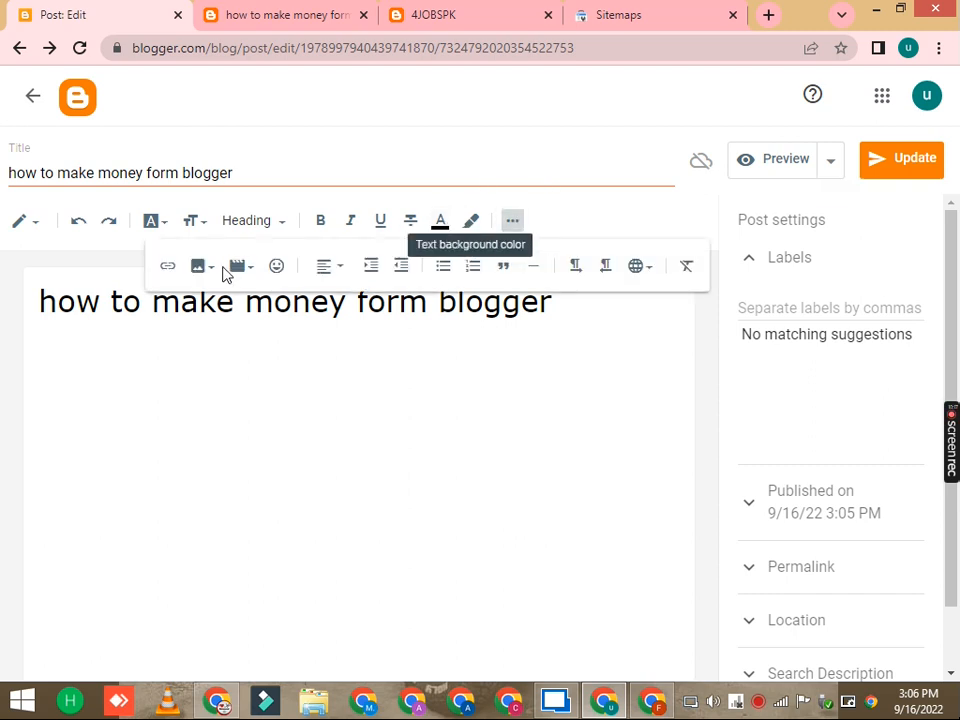
{"action": "left_click", "coordinate": [245, 275]}
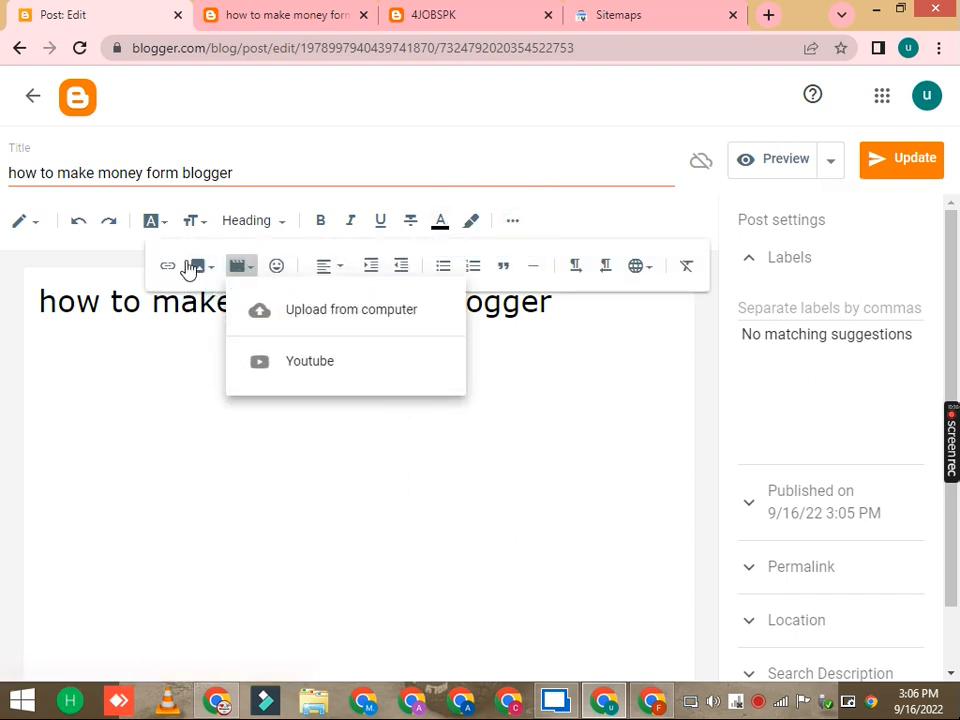
{"action": "left_click", "coordinate": [219, 268]}
{"action": "left_click", "coordinate": [210, 272]}
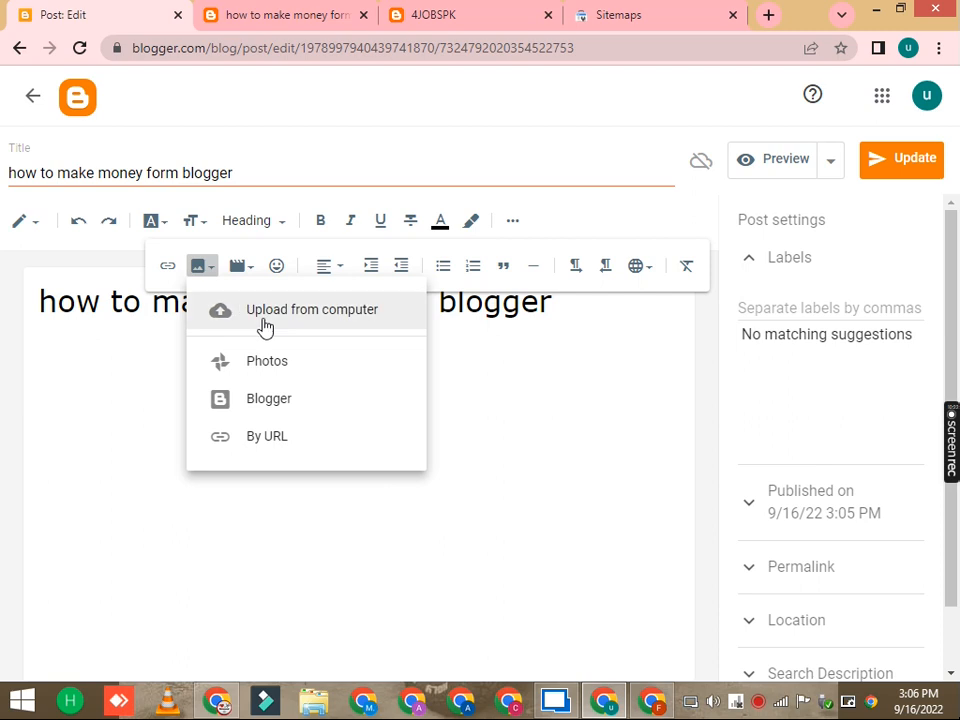
{"action": "left_click", "coordinate": [324, 270]}
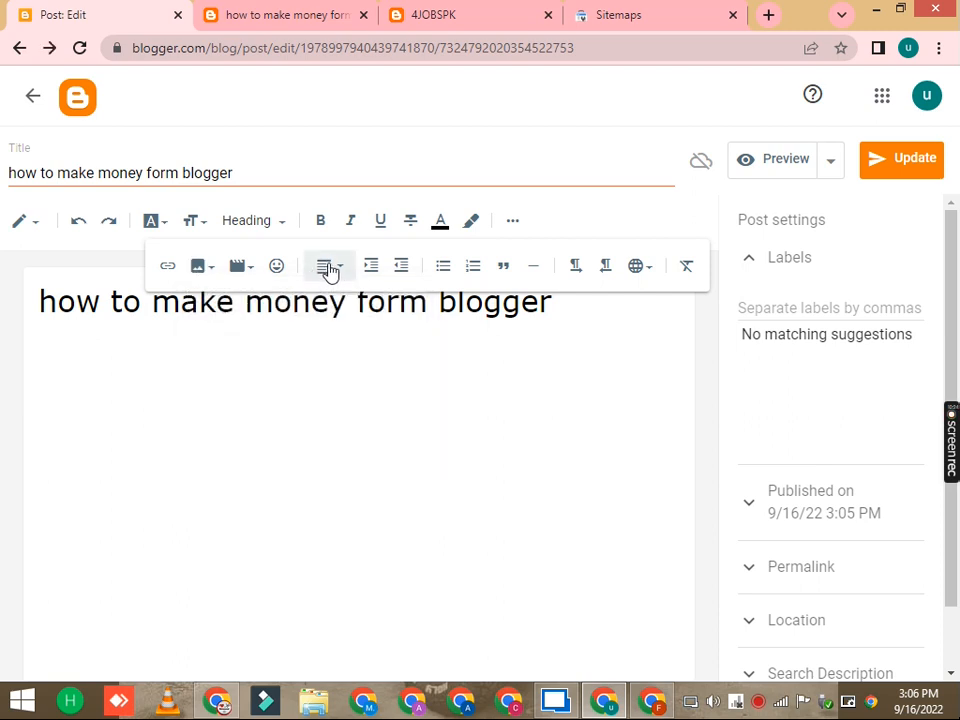
{"action": "left_click", "coordinate": [340, 271]}
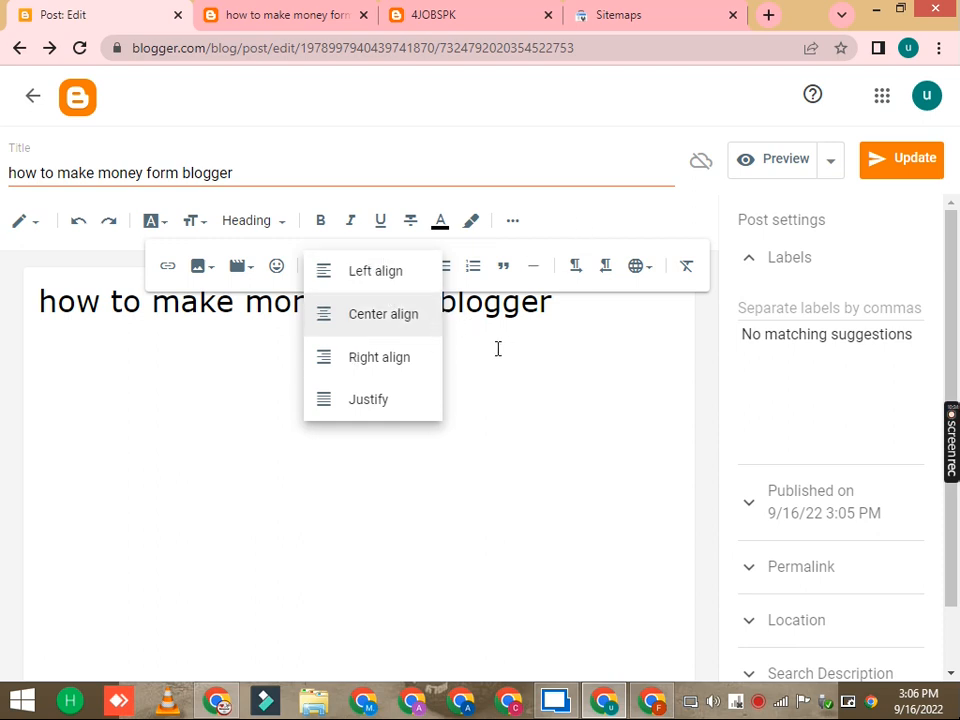
{"action": "left_click", "coordinate": [519, 302]}
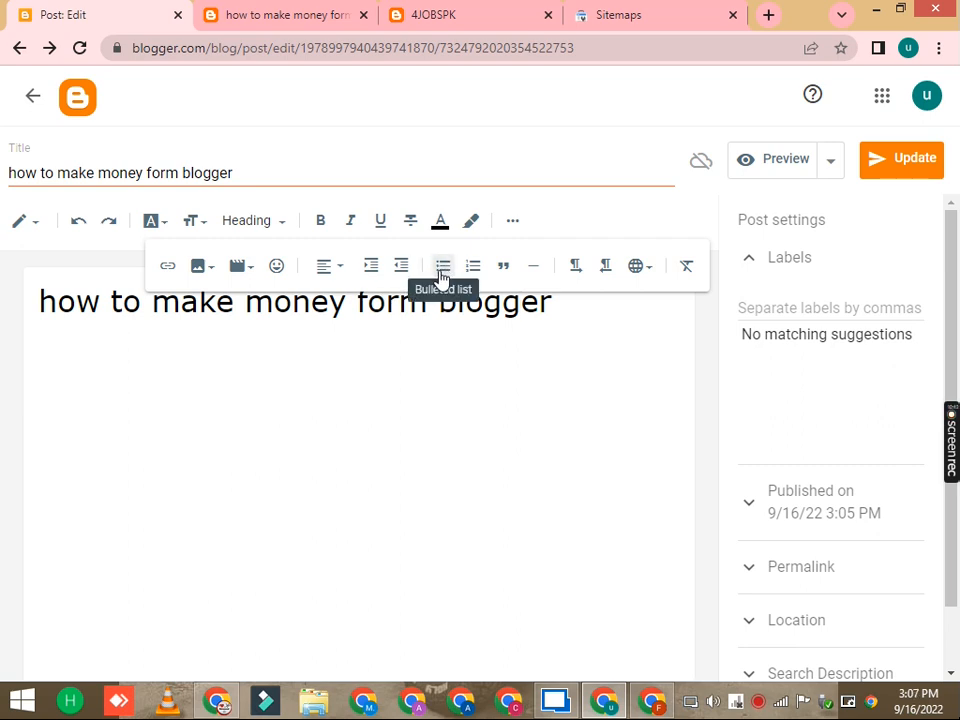
Step: Turn the post line into a bulleted list and try adding list items 'g' and 'j'
{"action": "left_click", "coordinate": [442, 268]}
{"action": "left_click", "coordinate": [605, 305]}
{"action": "key", "text": "Return"}
{"action": "key", "text": "Return"}
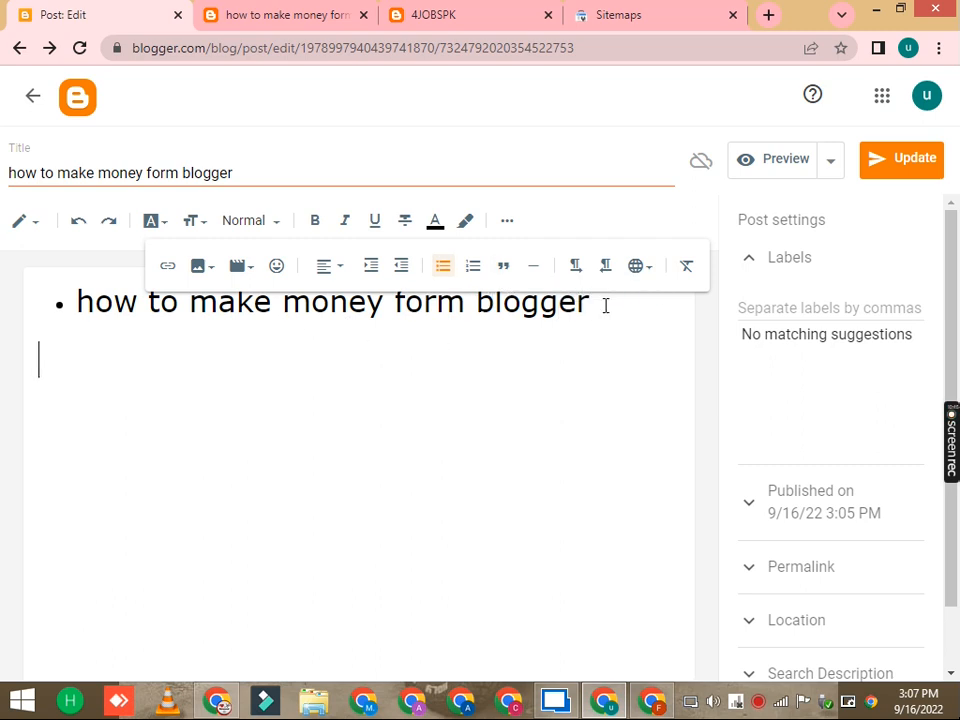
{"action": "key", "text": "BackSpace"}
{"action": "key", "text": "Return"}
{"action": "type", "text": "g"}
{"action": "key", "text": "Return"}
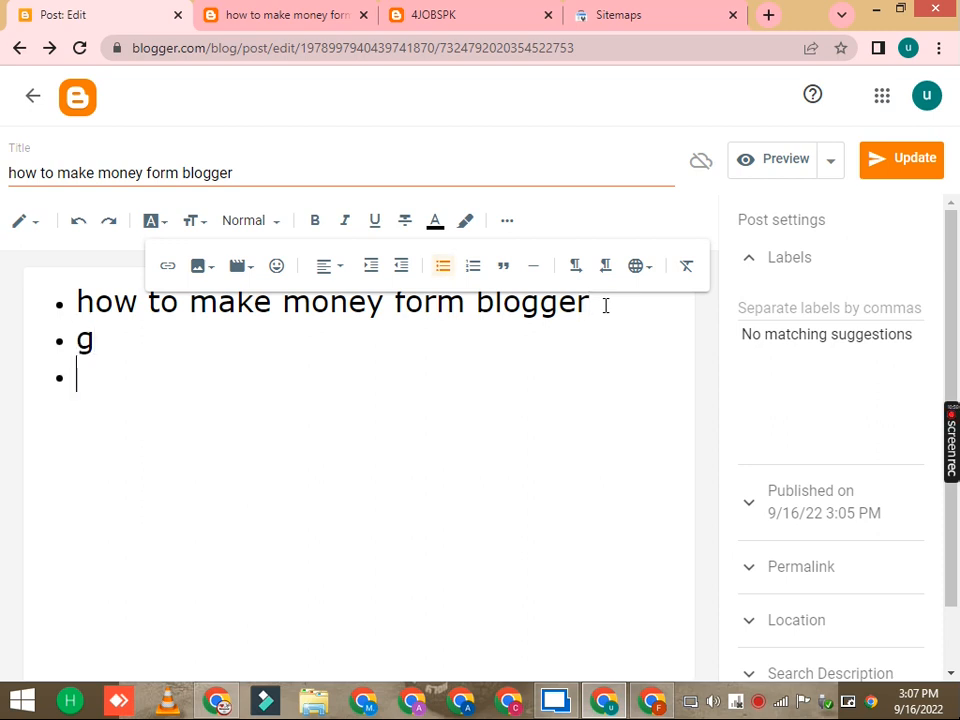
{"action": "type", "text": "j"}
{"action": "key", "text": "Return"}
{"action": "key", "text": "BackSpace"}
{"action": "key", "text": "BackSpace"}
{"action": "key", "text": "BackSpace"}
{"action": "key", "text": "BackSpace"}
{"action": "key", "text": "BackSpace"}
Step: Change the post line to a numbered list
{"action": "left_click", "coordinate": [474, 266]}
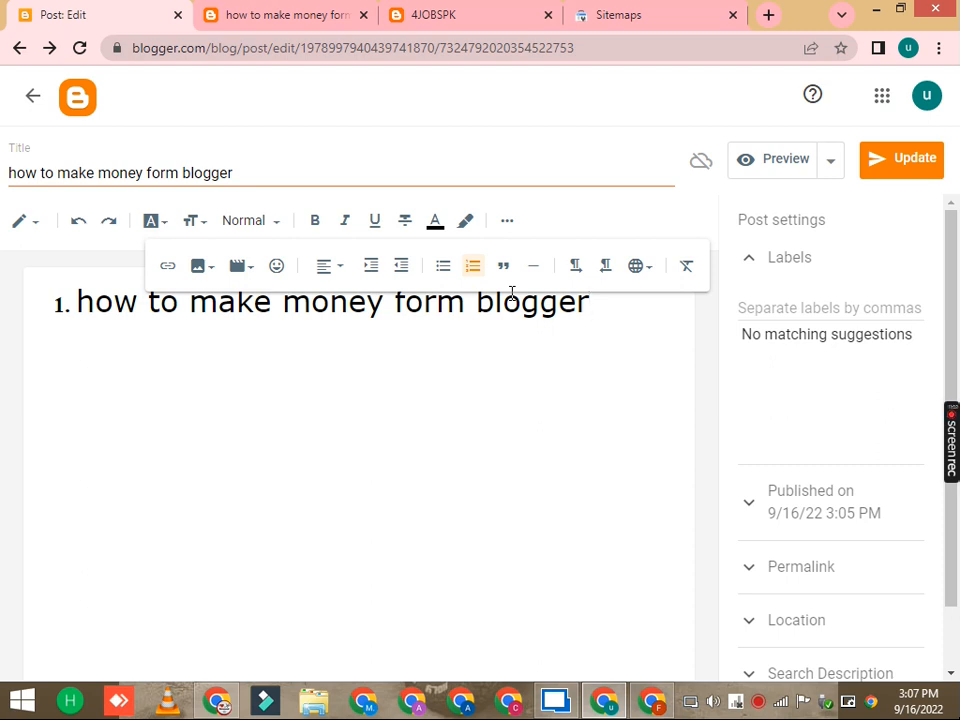
Step: Add further lines to the numbered list by typing 'g', then remove them again with backspace
{"action": "key", "text": "Return"}
{"action": "key", "text": "Return"}
{"action": "type", "text": "g"}
{"action": "key", "text": "Return"}
{"action": "type", "text": "g"}
{"action": "key", "text": "Return"}
{"action": "key", "text": "BackSpace"}
{"action": "key", "text": "BackSpace"}
{"action": "key", "text": "BackSpace"}
{"action": "left_click", "coordinate": [502, 270]}
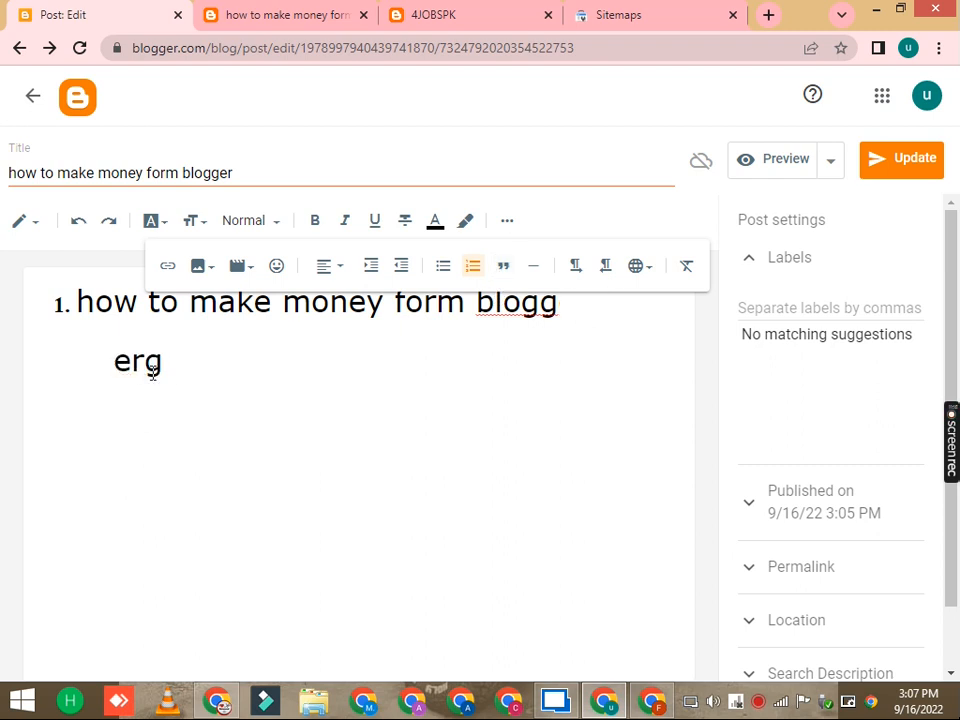
Step: Select the stray 'erg' text below the list item, insert a jump break, and delete that text
{"action": "left_click_drag", "start_coordinate": [160, 366], "coordinate": [112, 364]}
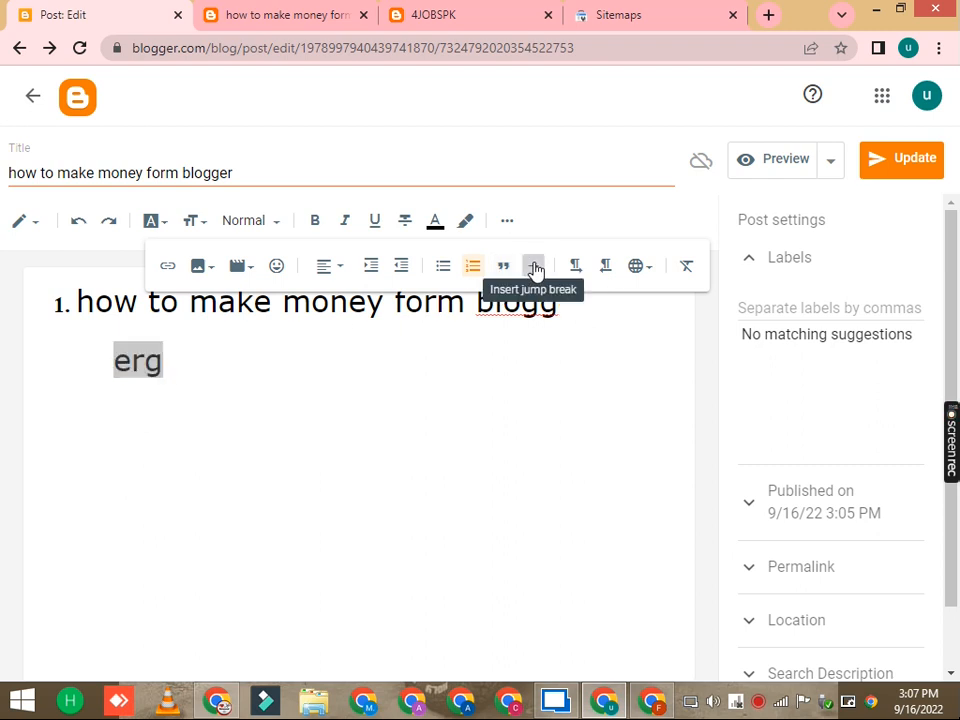
{"action": "left_click", "coordinate": [534, 267]}
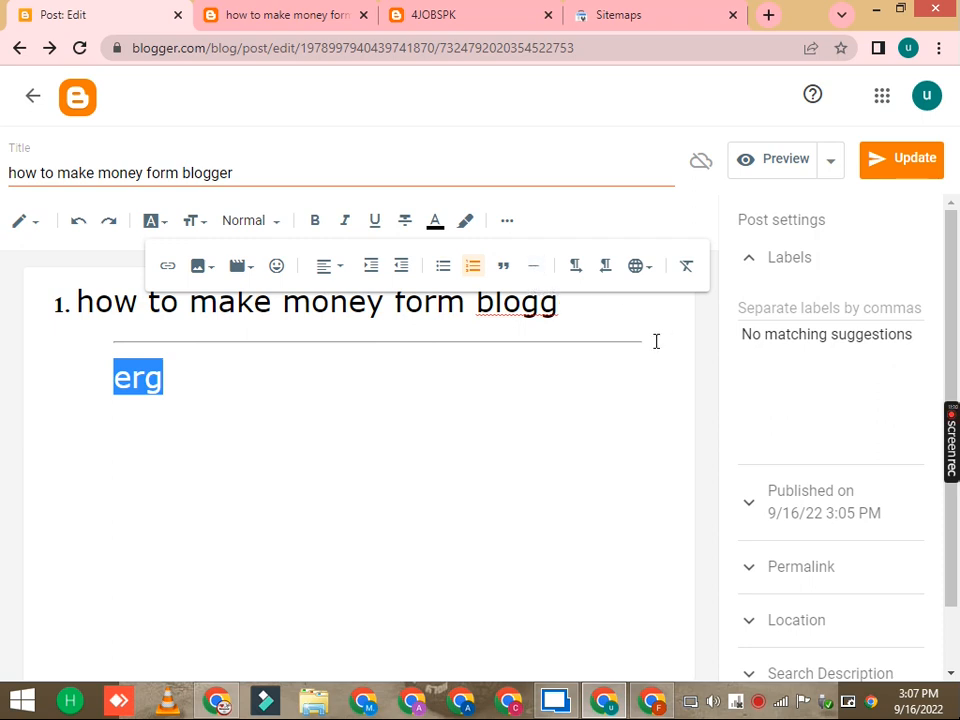
{"action": "key", "text": "BackSpace"}
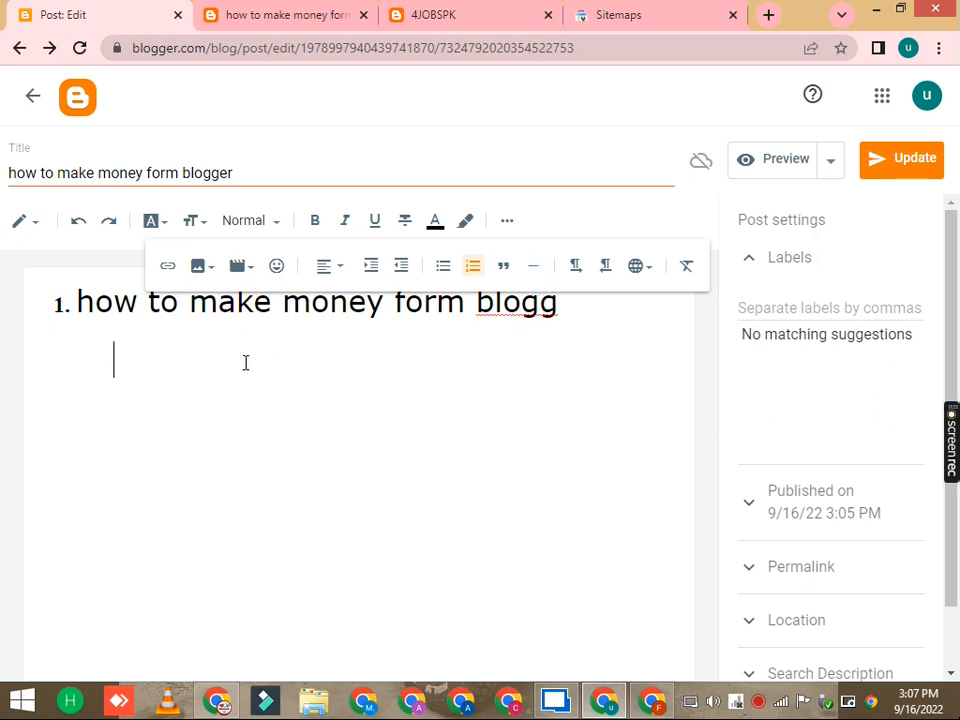
{"action": "left_click", "coordinate": [533, 268]}
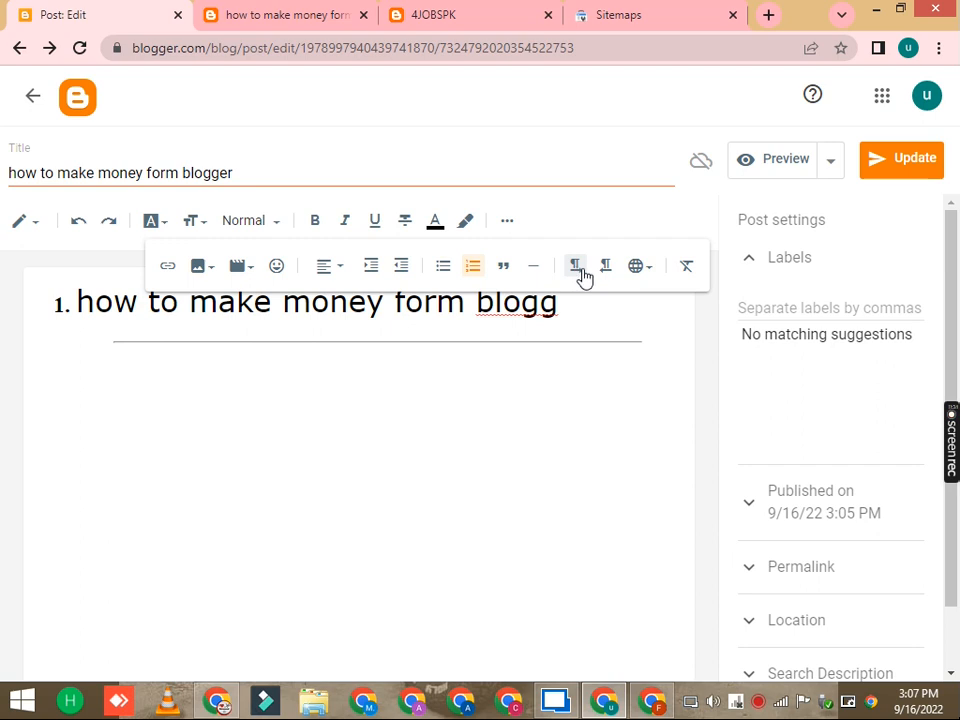
Step: Choose English from the Input Tools language list
{"action": "left_click", "coordinate": [639, 273]}
{"action": "scroll", "coordinate": [536, 439], "scroll_direction": "down", "scroll_amount": 5}
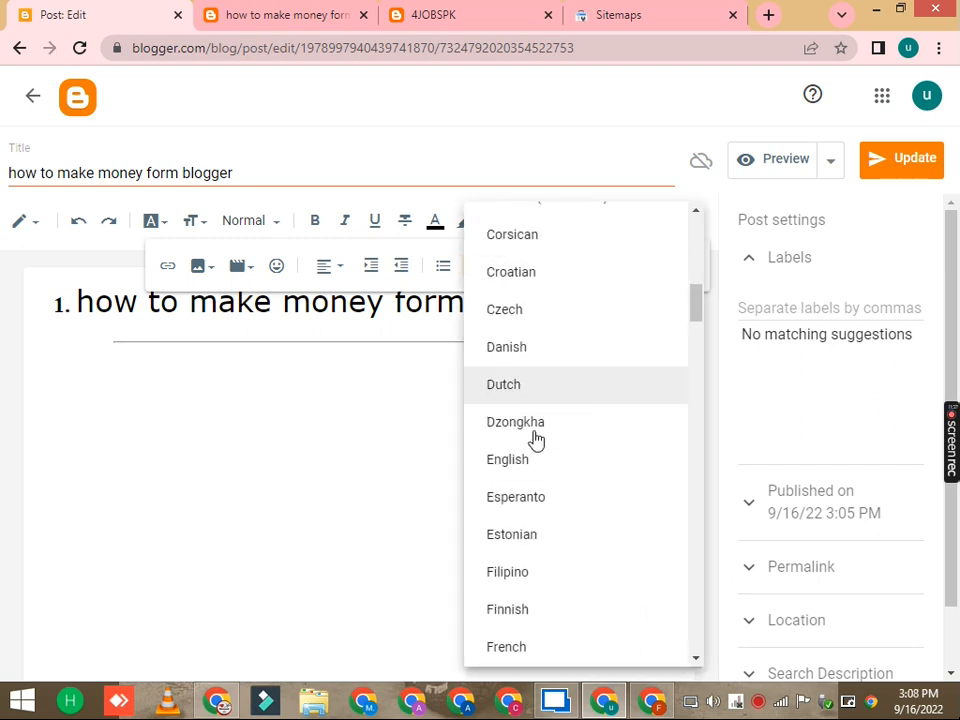
{"action": "left_click", "coordinate": [517, 448]}
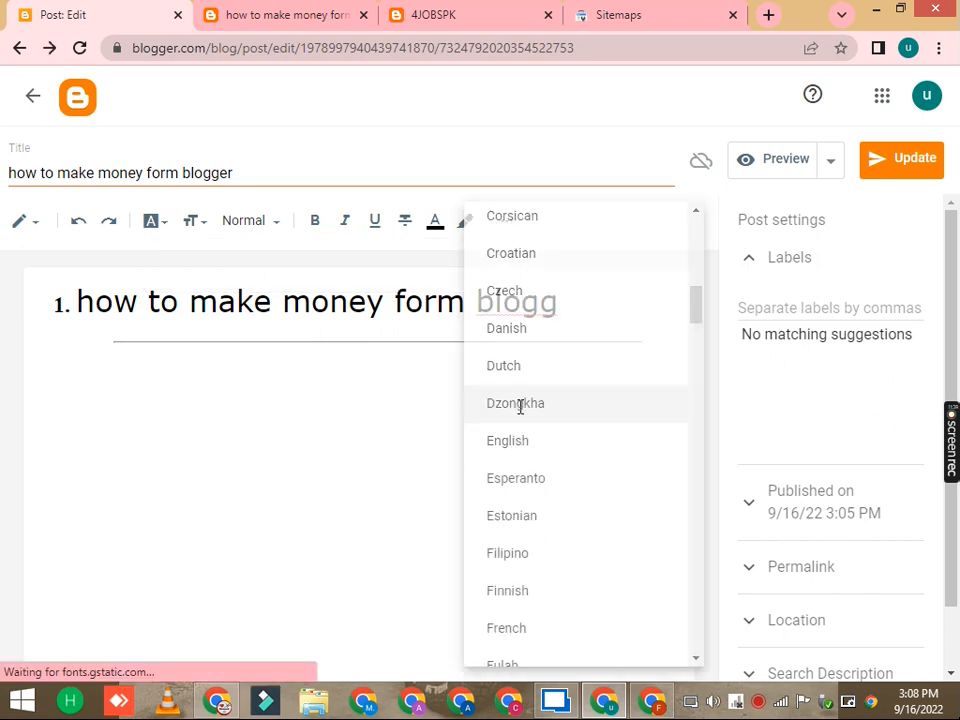
Step: Select the list line and open, then close, the English virtual keyboard
{"action": "triple_click", "coordinate": [569, 302]}
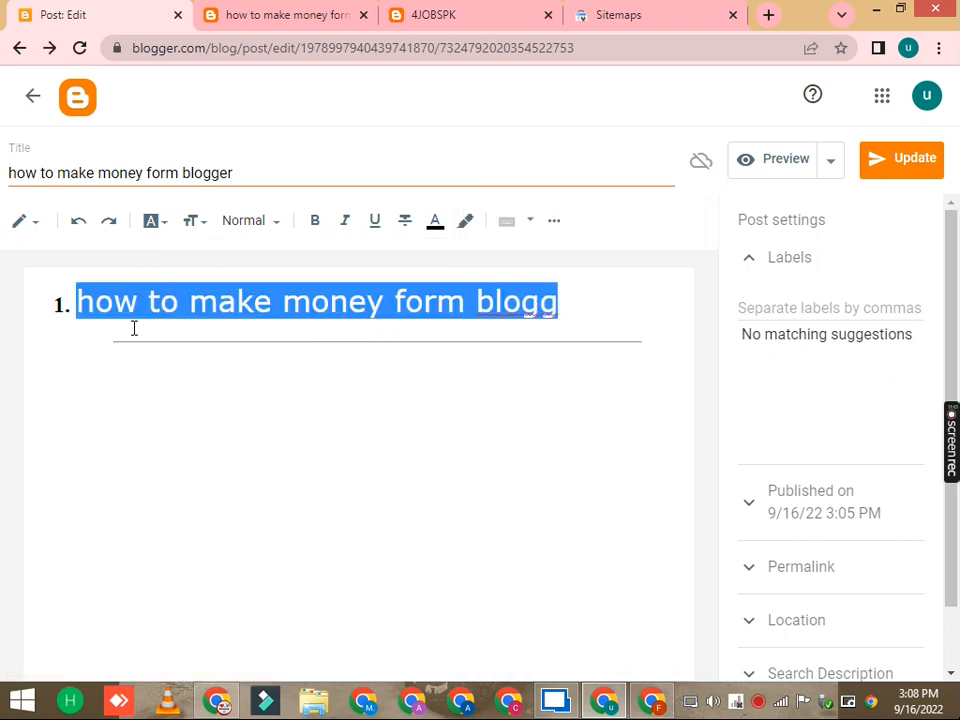
{"action": "left_click", "coordinate": [508, 222]}
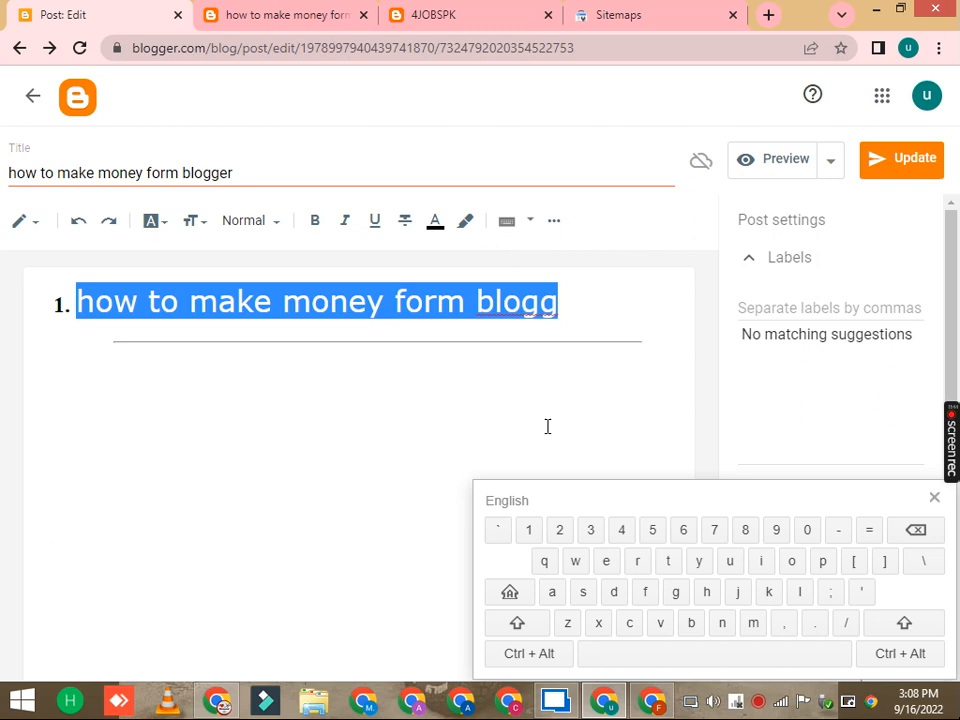
{"action": "left_click", "coordinate": [934, 498]}
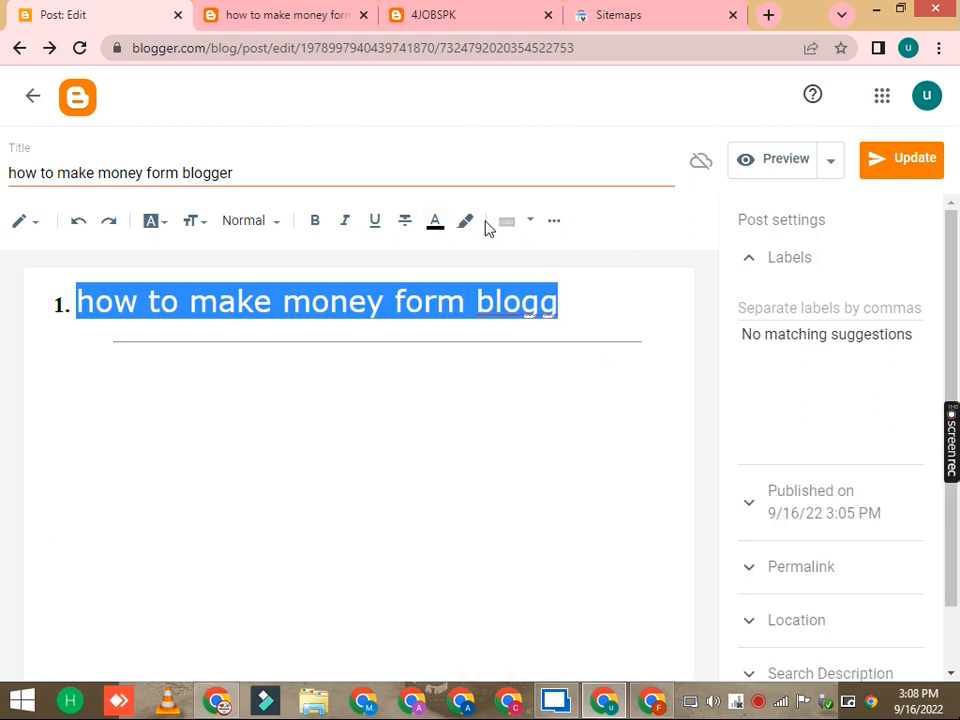
{"action": "left_click", "coordinate": [555, 222]}
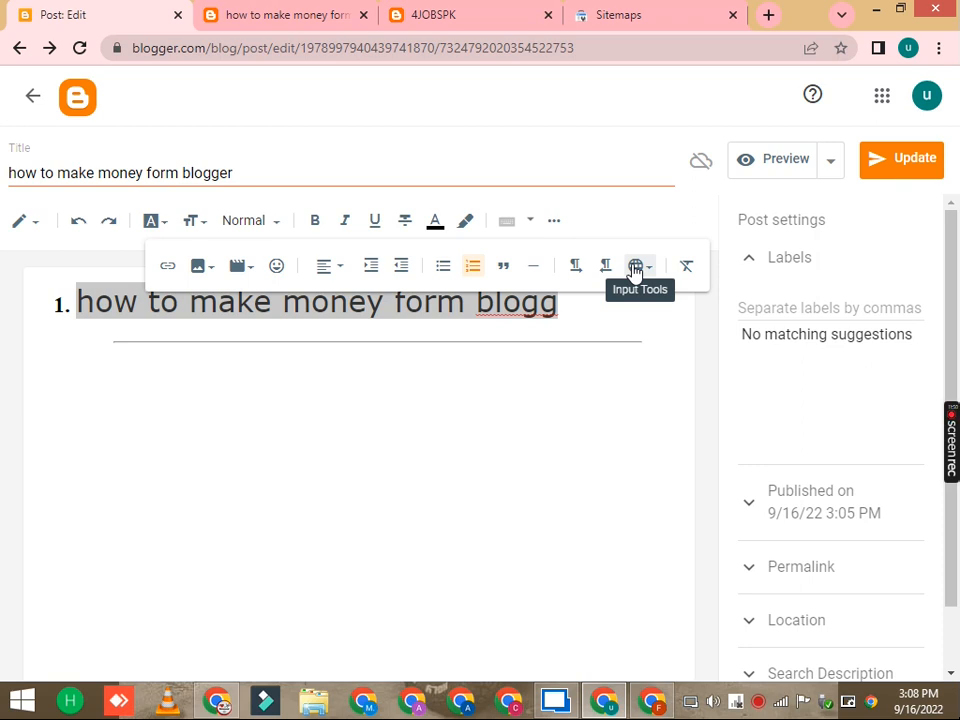
{"action": "right_click", "coordinate": [567, 238]}
{"action": "key", "text": "Escape"}
{"action": "left_click", "coordinate": [573, 330]}
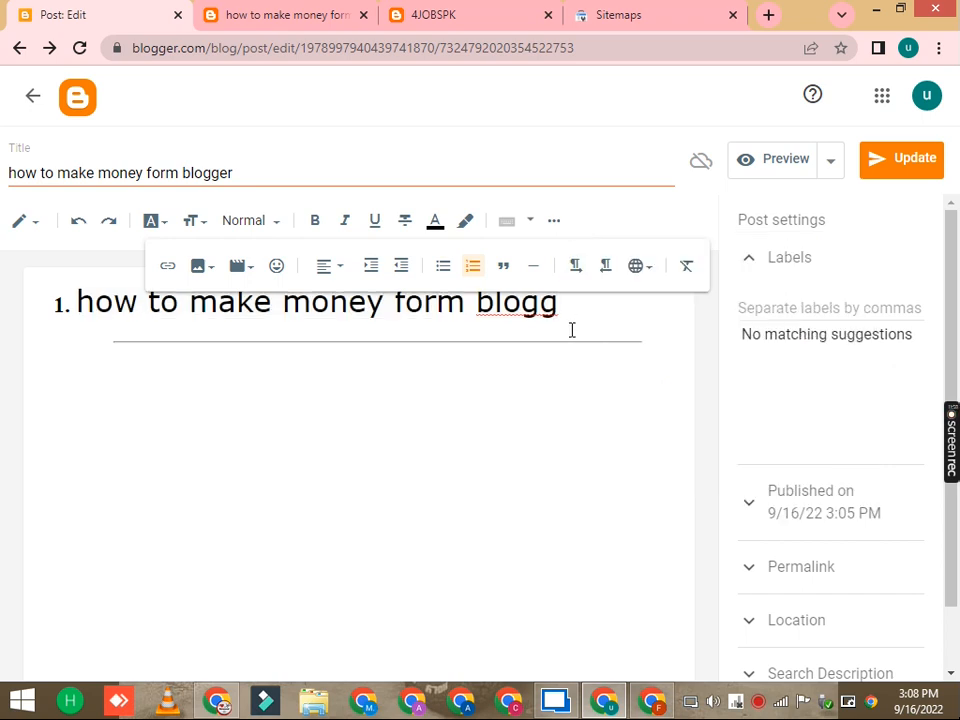